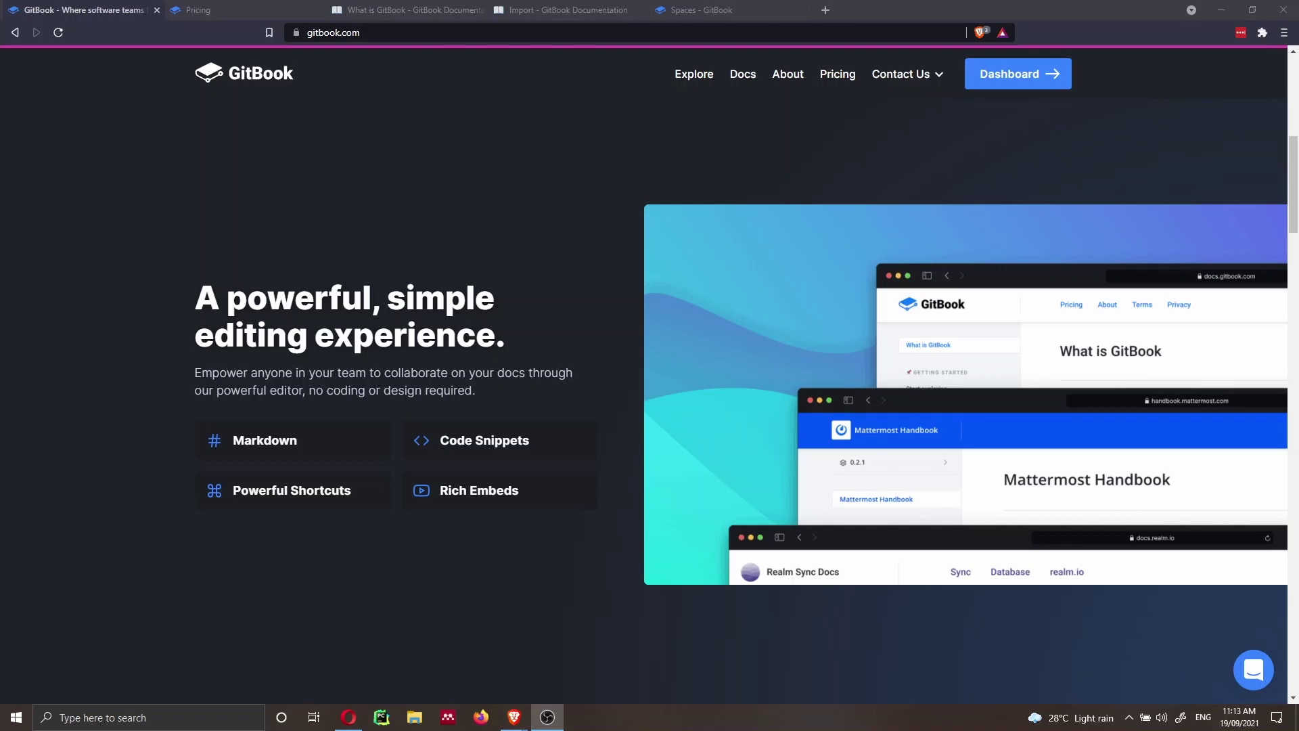
- Review the GitBook home page sections on editing, sharing docs and team collaboration
{"action": "key", "text": "alt+Tab"}
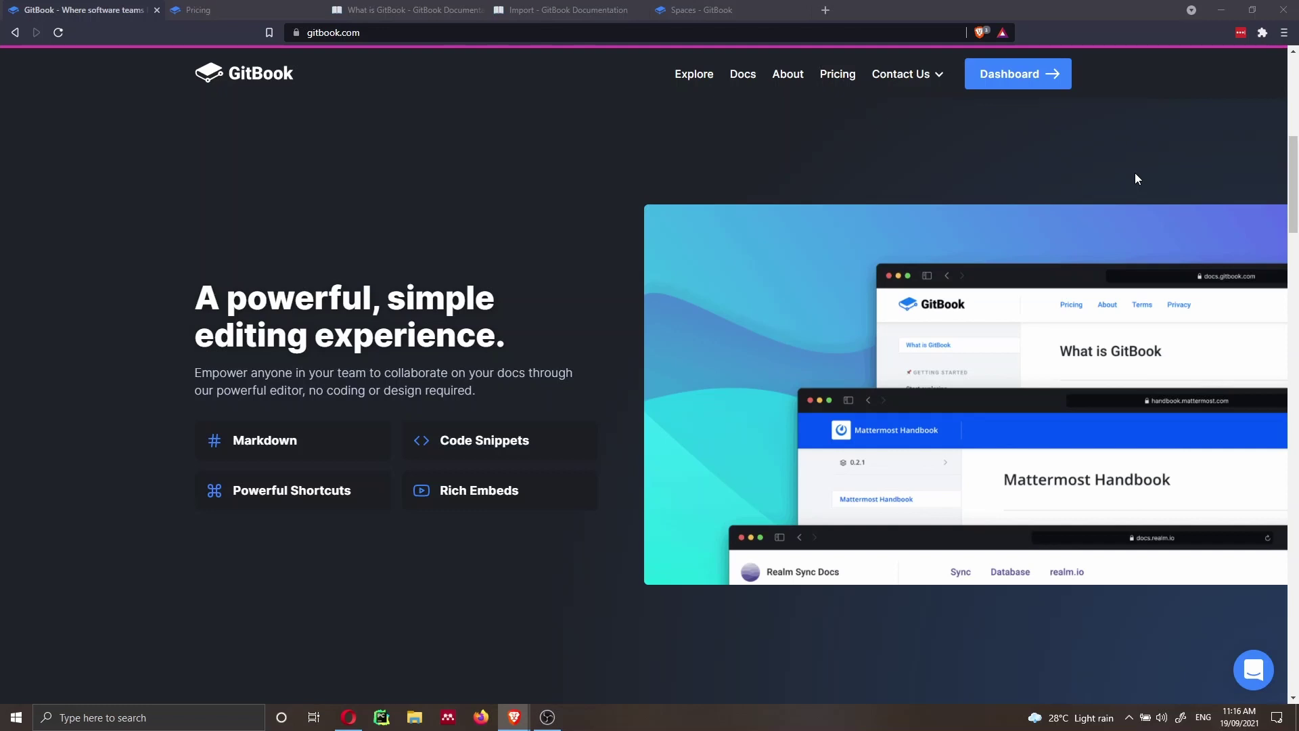
{"action": "scroll", "coordinate": [1109, 178], "scroll_direction": "down", "scroll_amount": 1}
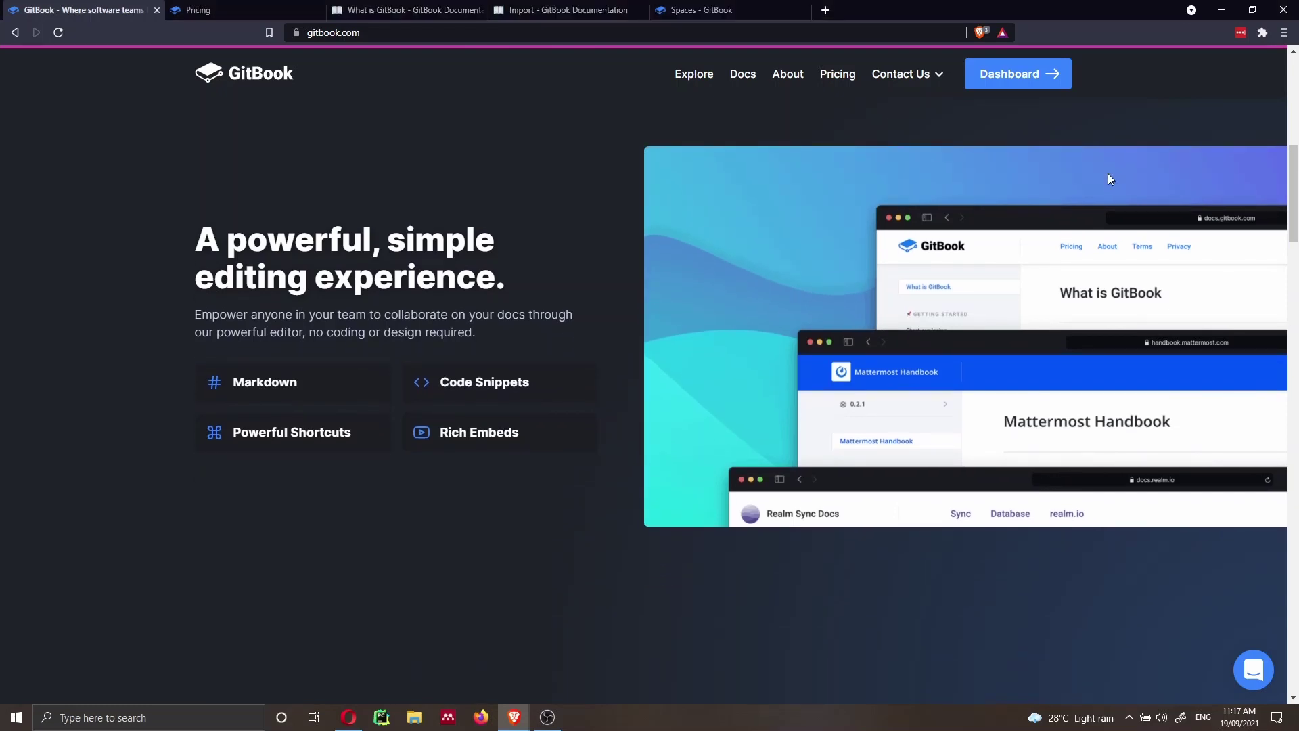
{"action": "scroll", "coordinate": [1110, 178], "scroll_direction": "down", "scroll_amount": 5}
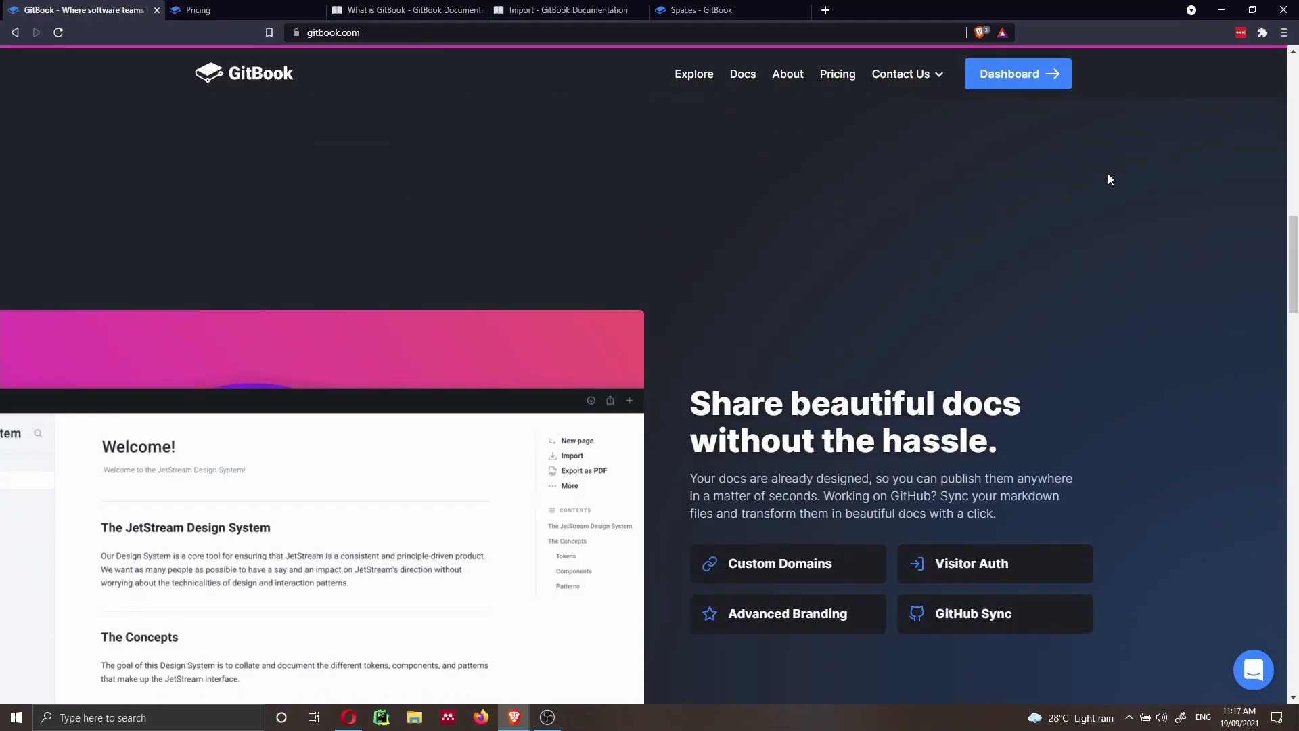
{"action": "scroll", "coordinate": [1108, 179], "scroll_direction": "down", "scroll_amount": 2}
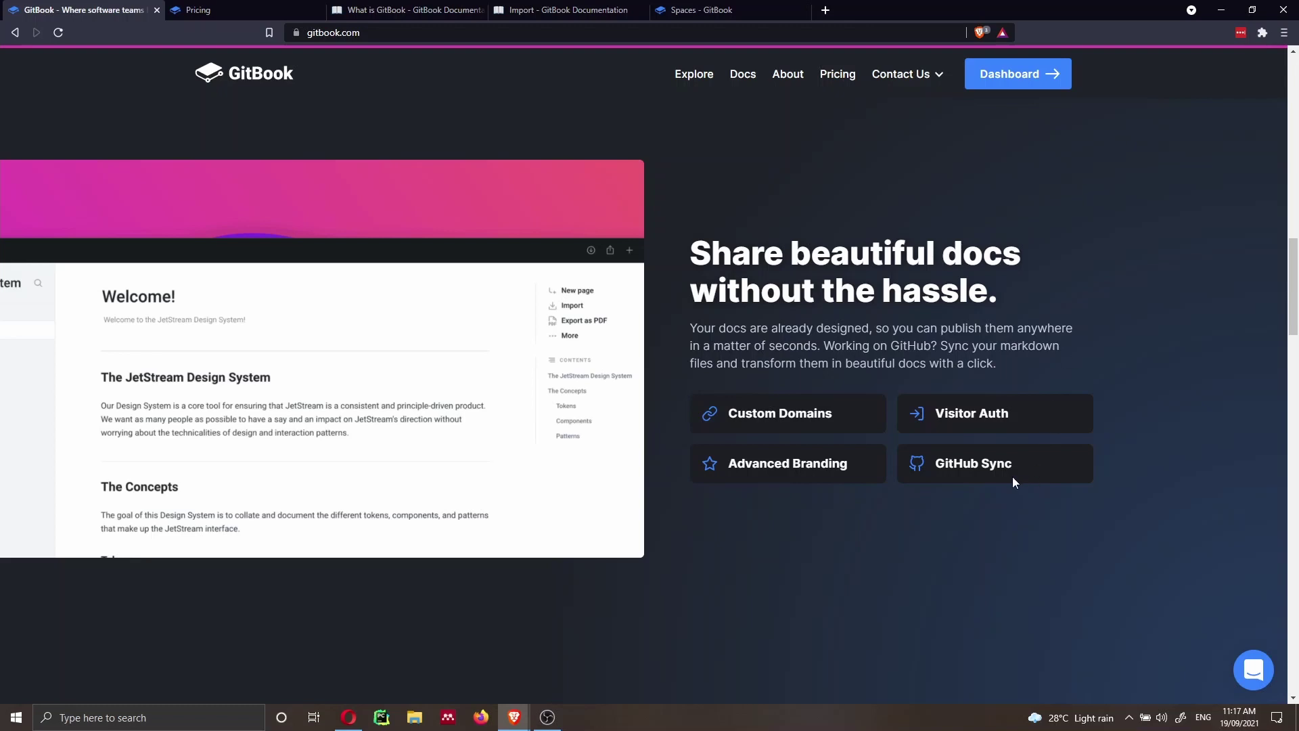
{"action": "scroll", "coordinate": [1142, 460], "scroll_direction": "down", "scroll_amount": 10}
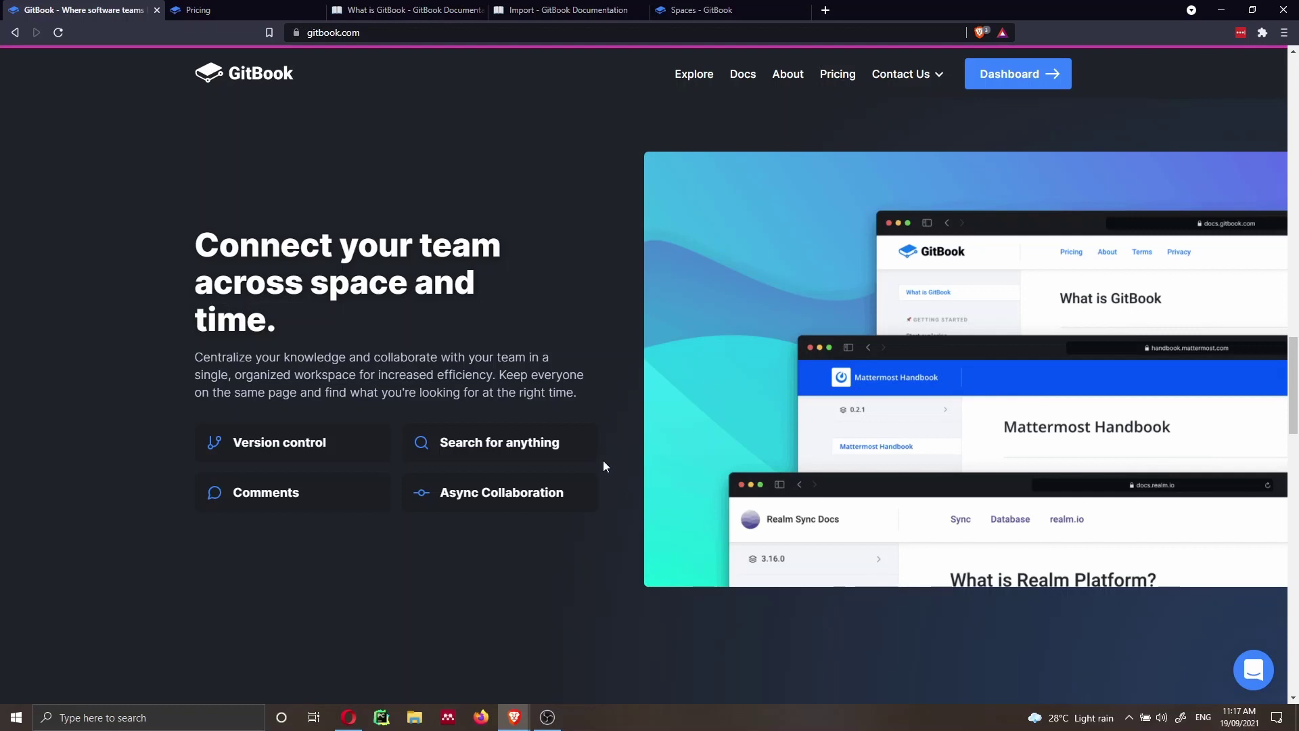
{"action": "scroll", "coordinate": [604, 466], "scroll_direction": "down", "scroll_amount": 2}
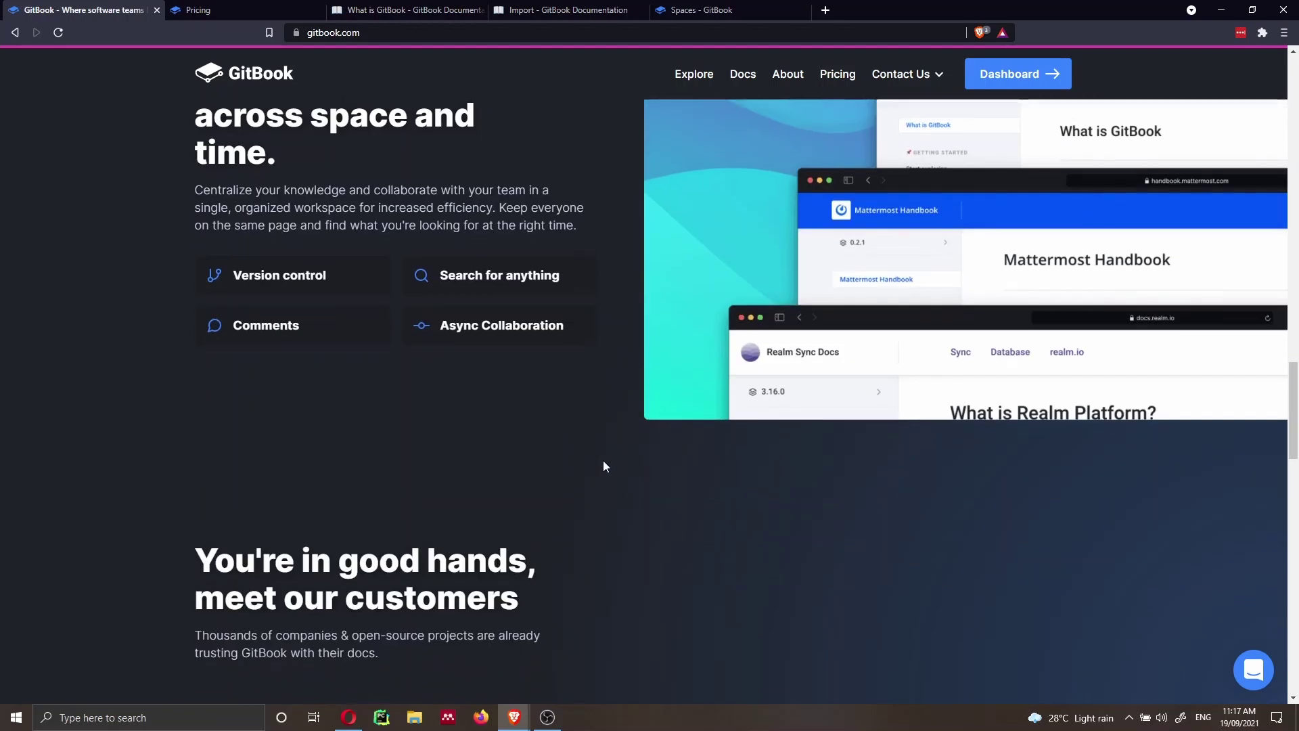
{"action": "scroll", "coordinate": [604, 466], "scroll_direction": "up", "scroll_amount": 3}
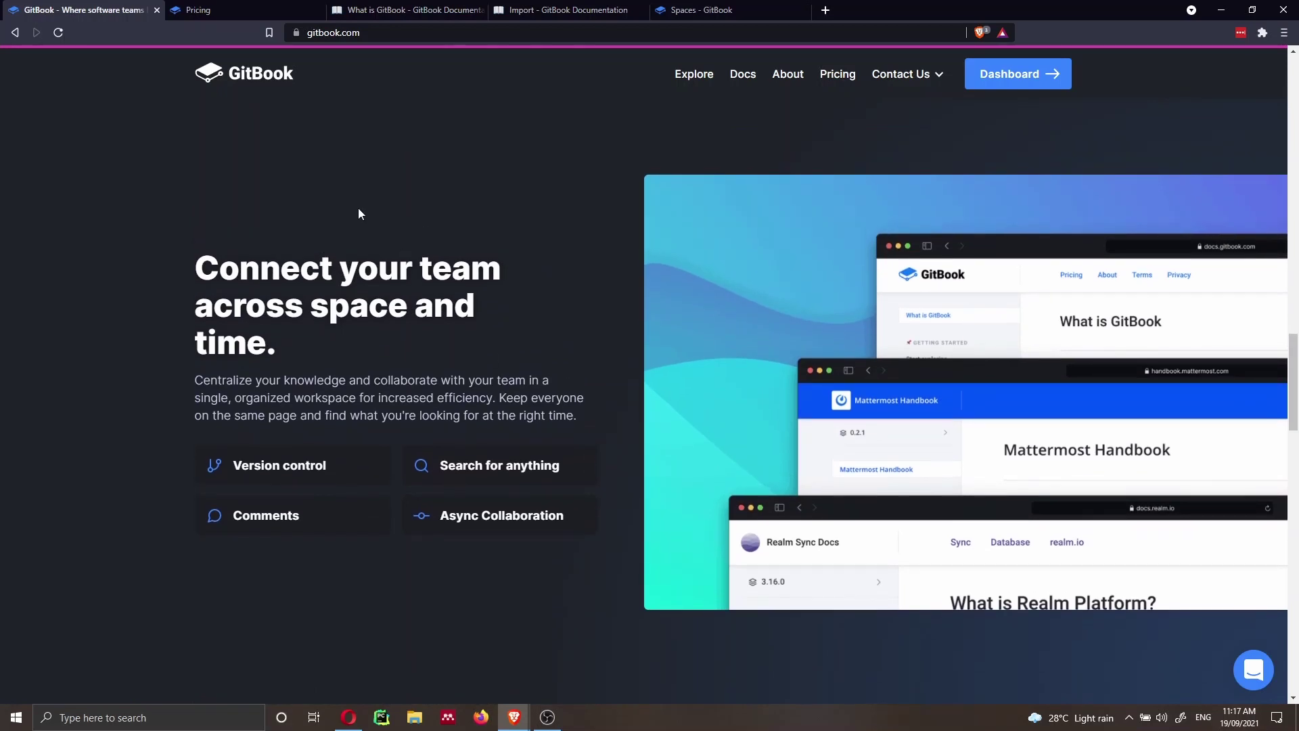
- Compare the Community, Team, Business and Enterprise plans and the individual-use offer on GitBook's pricing page
{"action": "left_click", "coordinate": [221, 8]}
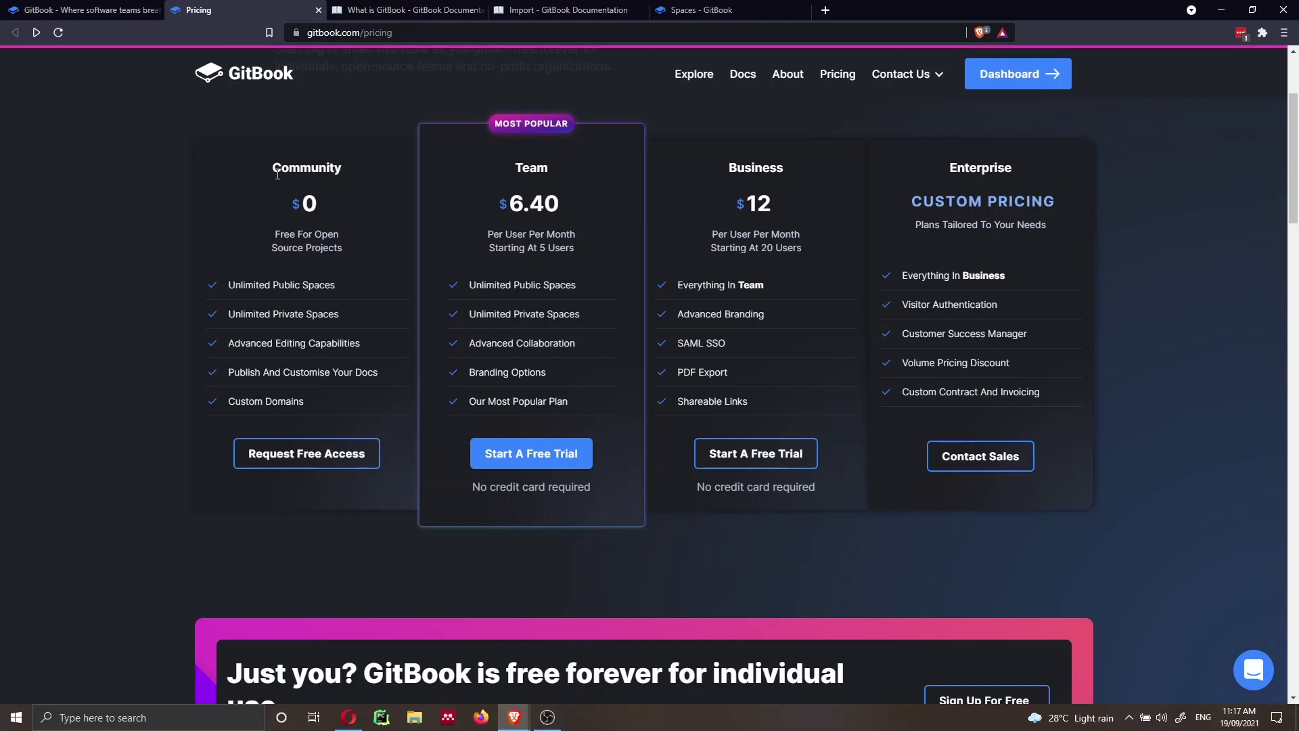
{"action": "scroll", "coordinate": [280, 201], "scroll_direction": "down", "scroll_amount": 2}
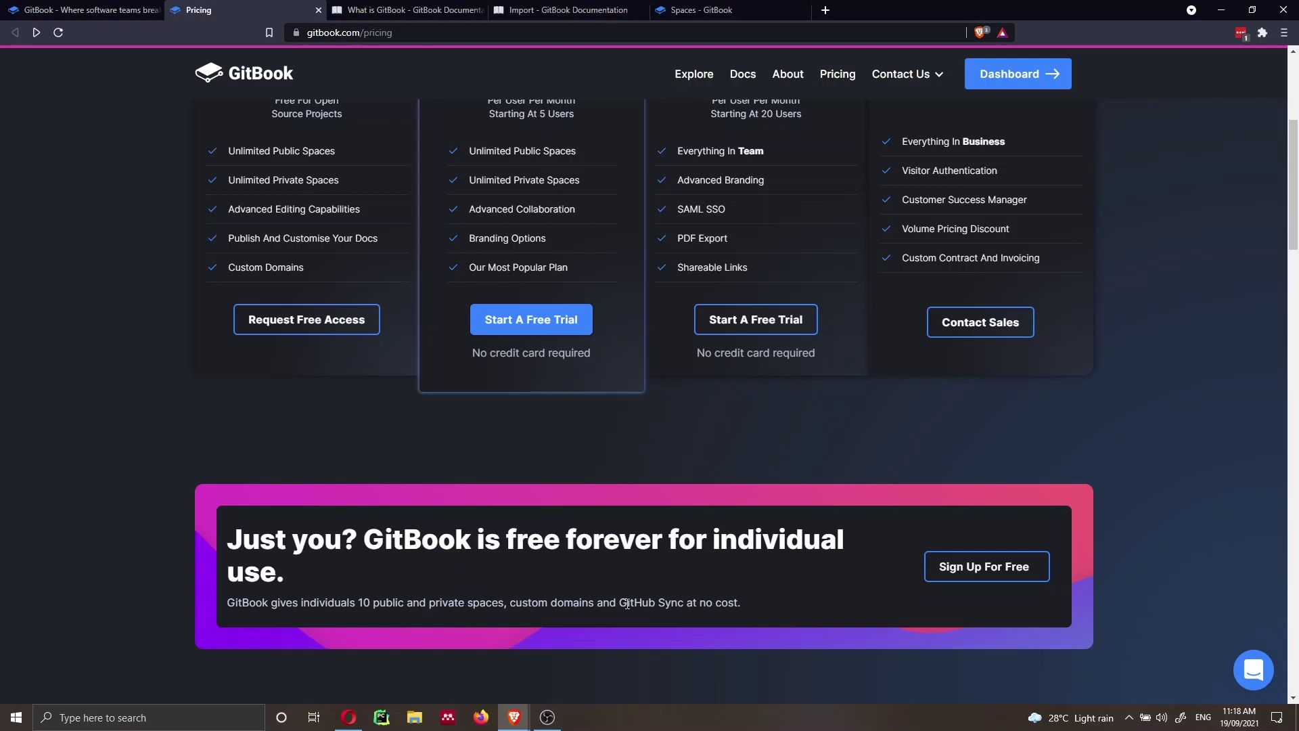
{"action": "scroll", "coordinate": [627, 603], "scroll_direction": "up", "scroll_amount": 3}
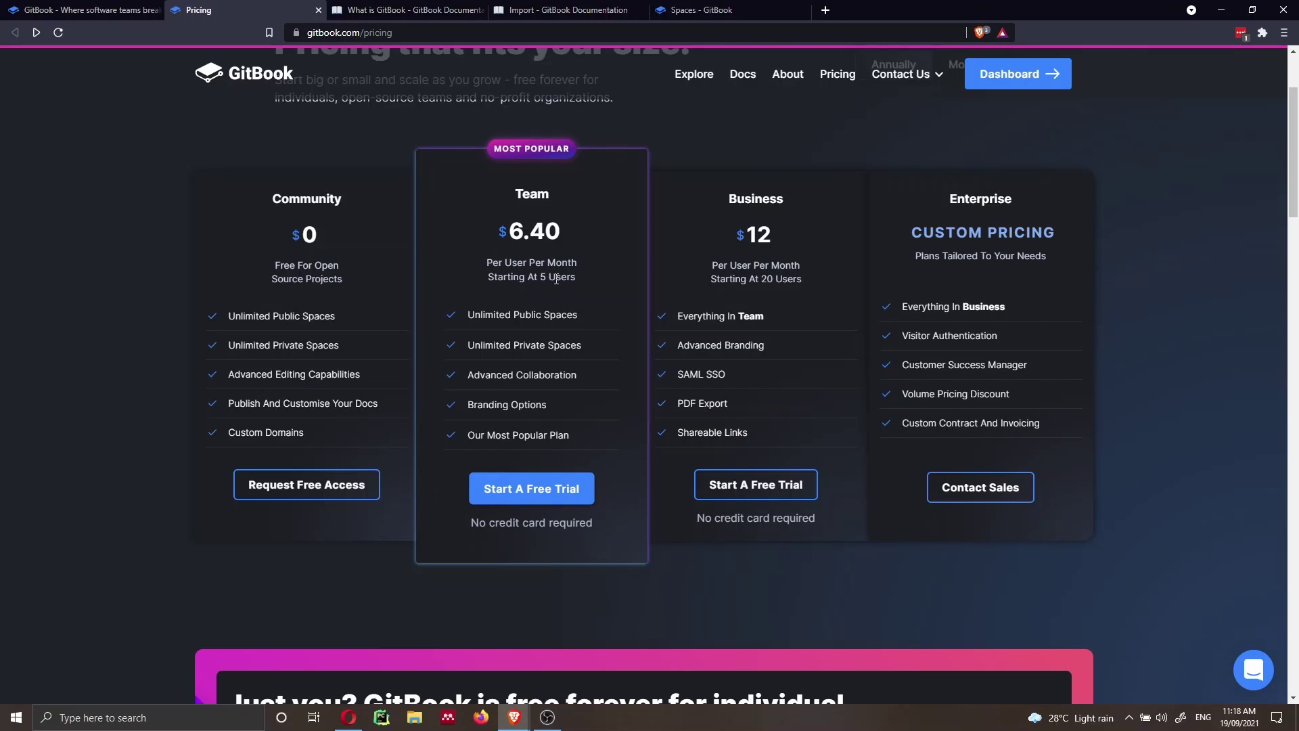
{"action": "scroll", "coordinate": [556, 280], "scroll_direction": "up", "scroll_amount": 1}
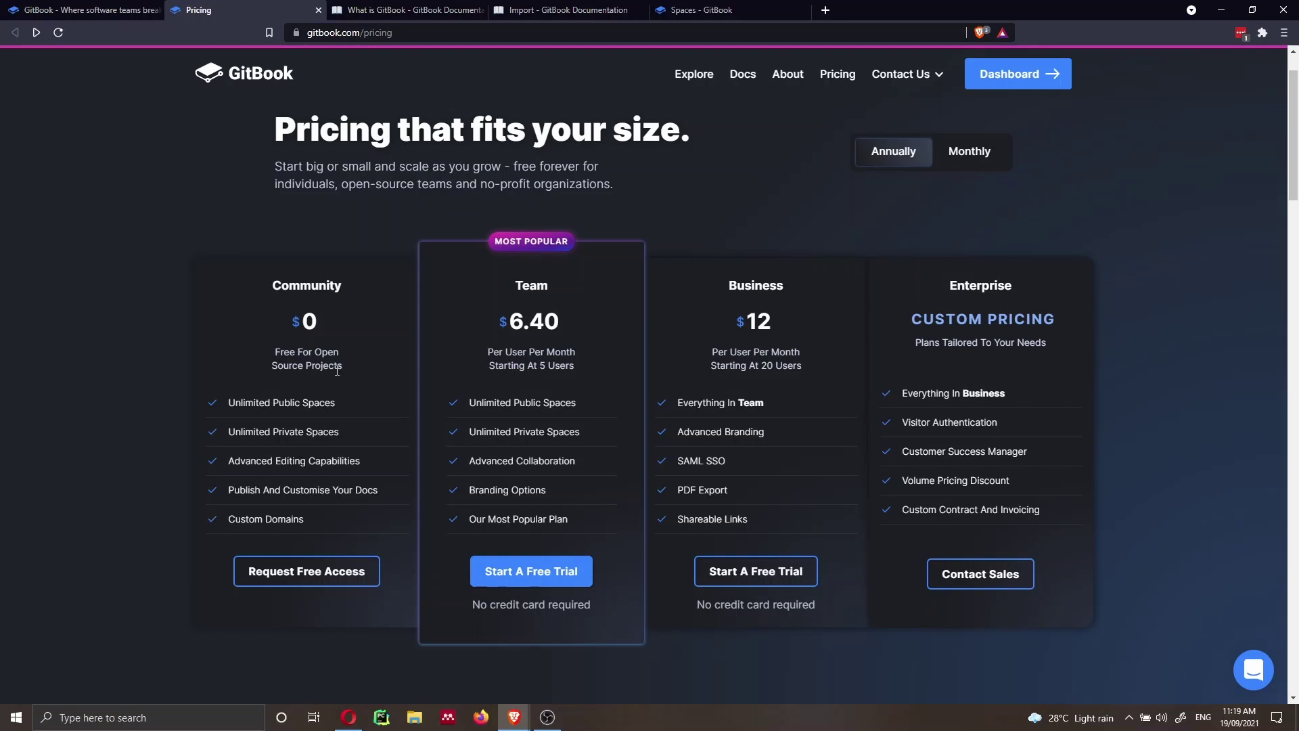
- View the home page's sign-up options, and look over the personal and Center for the Built Environment spaces
{"action": "key", "text": "alt+Right"}
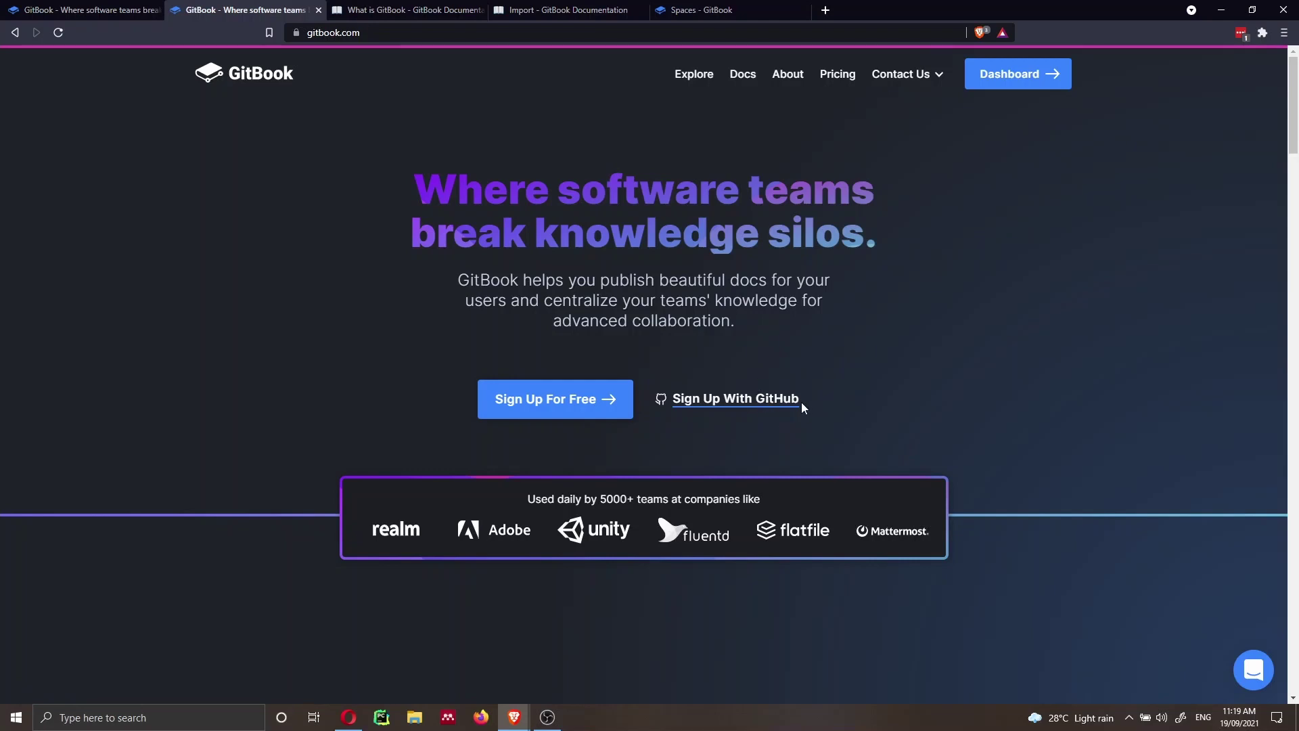
{"action": "left_click", "coordinate": [675, 9]}
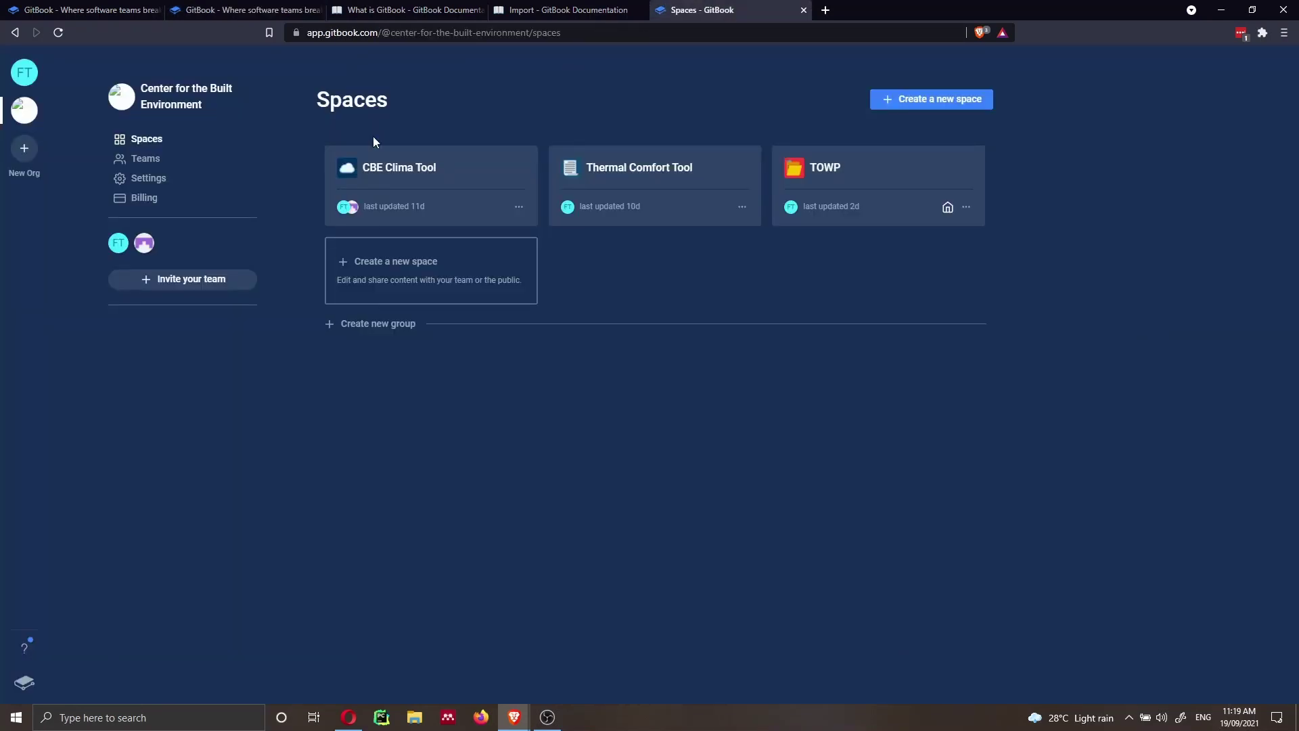
{"action": "left_click", "coordinate": [25, 71]}
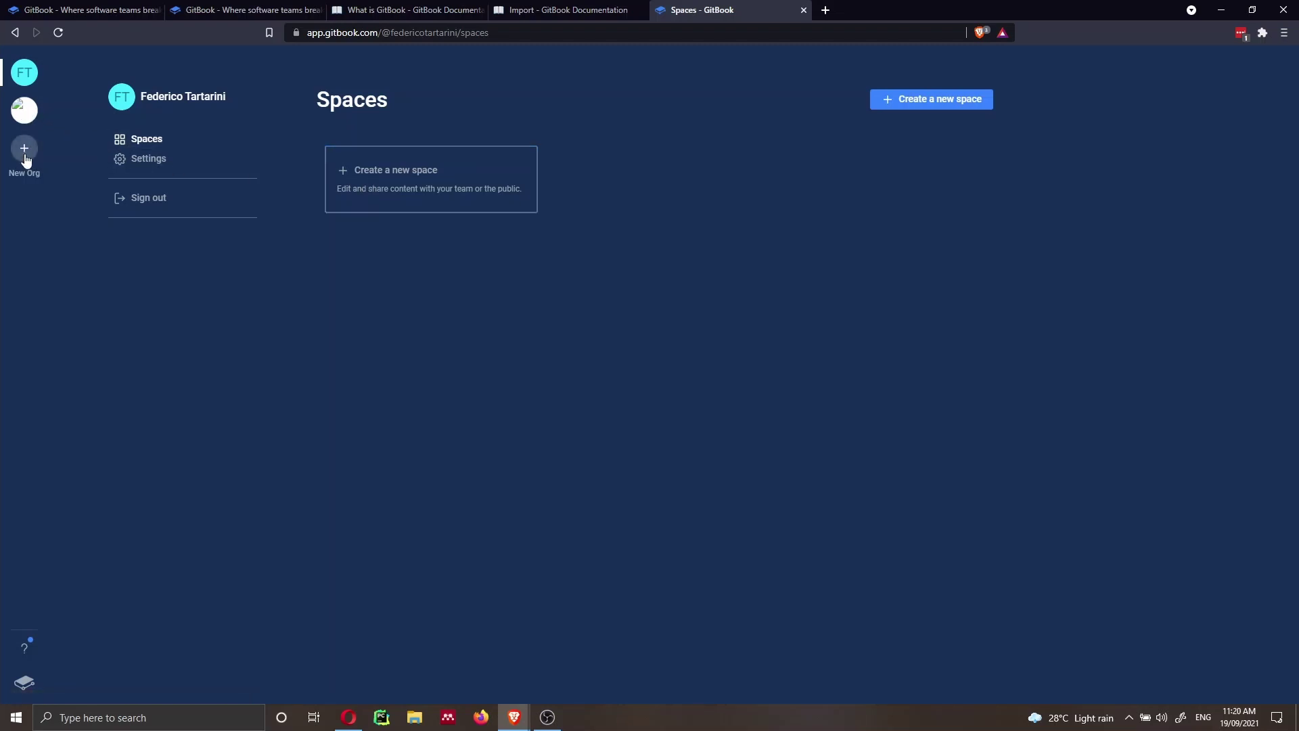
{"action": "left_click", "coordinate": [24, 120]}
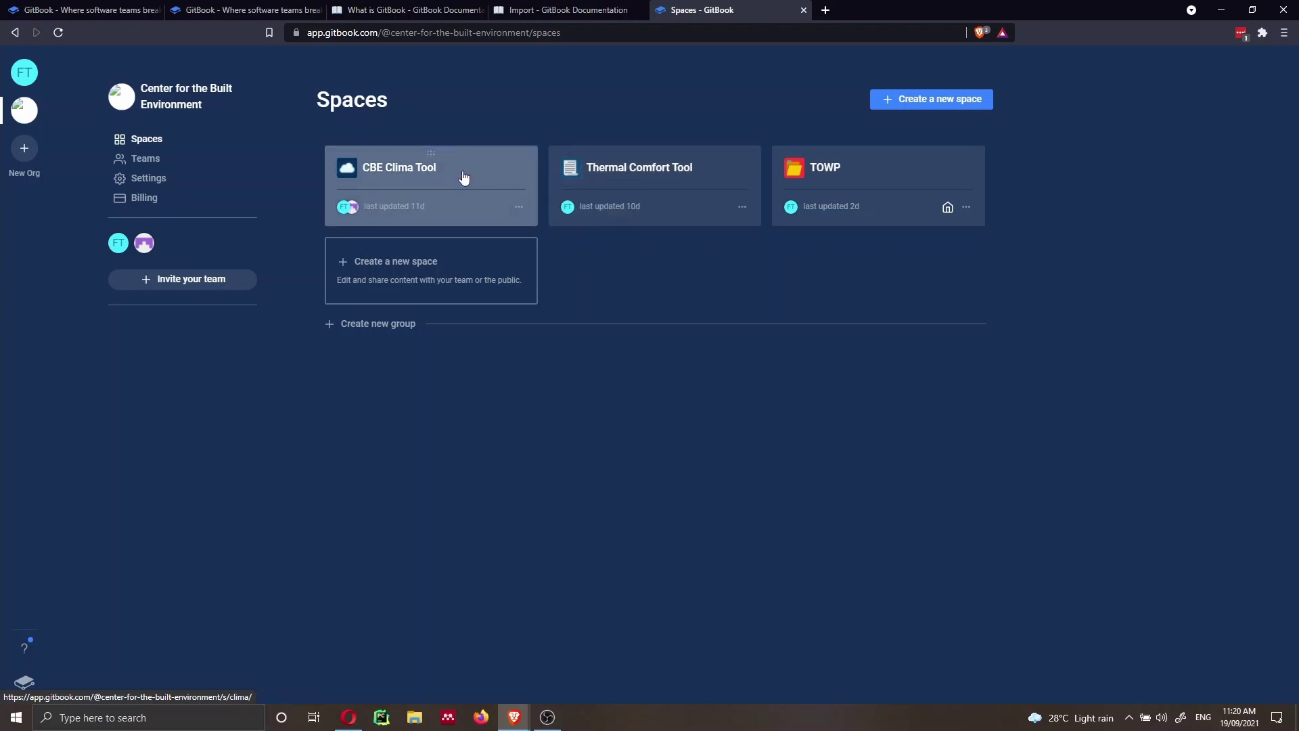
- Copy the Thermal Comfort Tool space's shareable link and open the published documentation in a new browser tab
{"action": "left_click", "coordinate": [576, 174]}
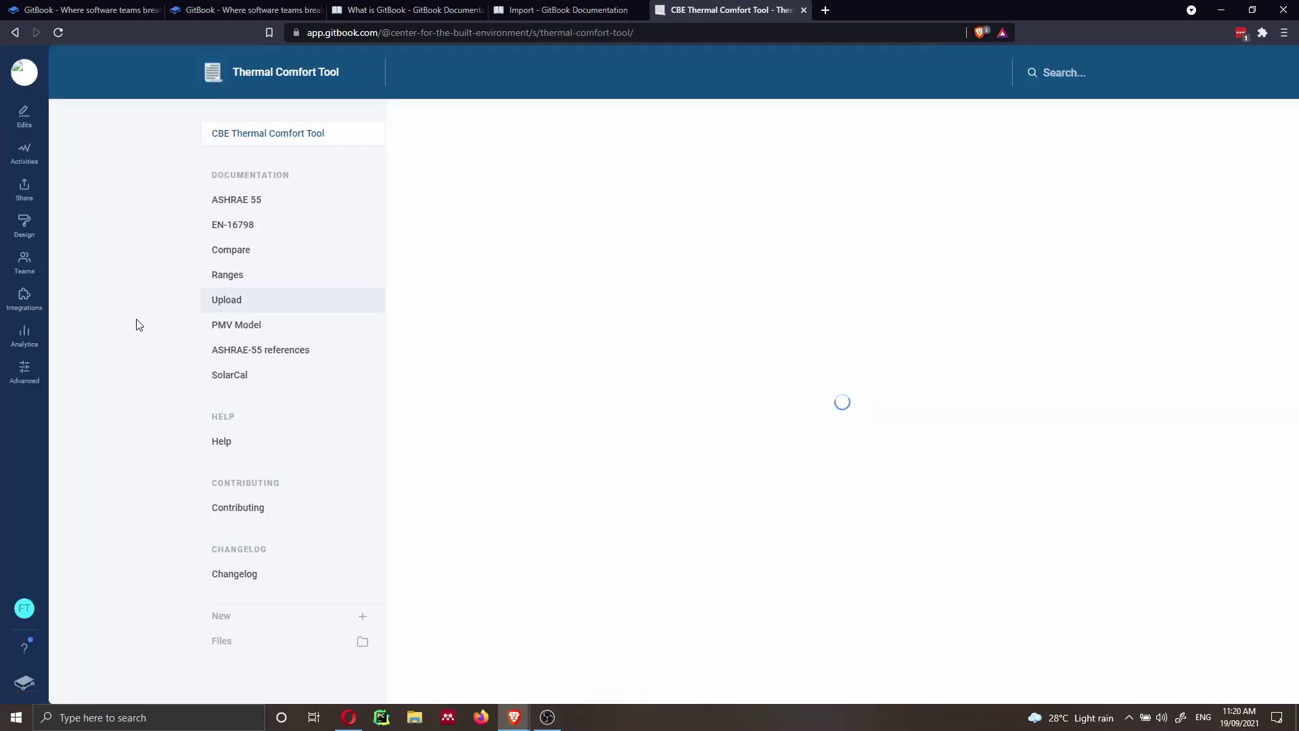
{"action": "left_click", "coordinate": [32, 195]}
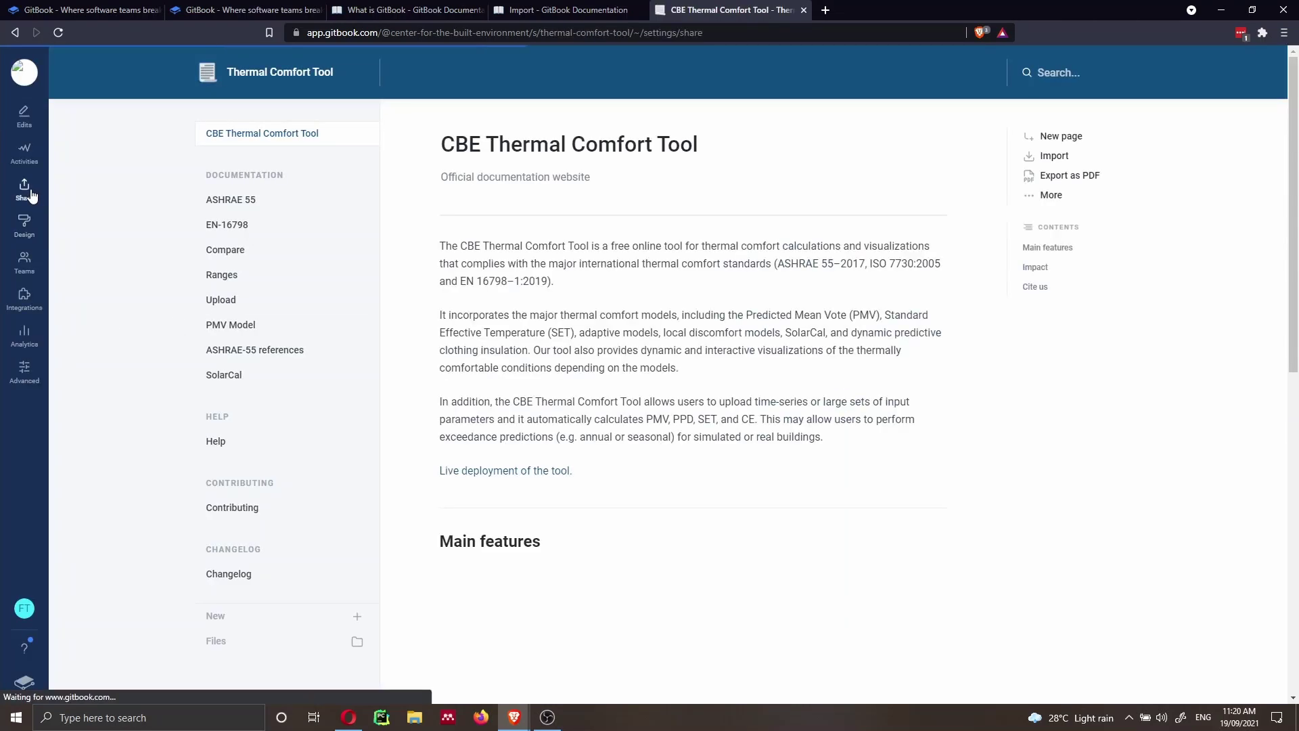
{"action": "left_click", "coordinate": [271, 274]}
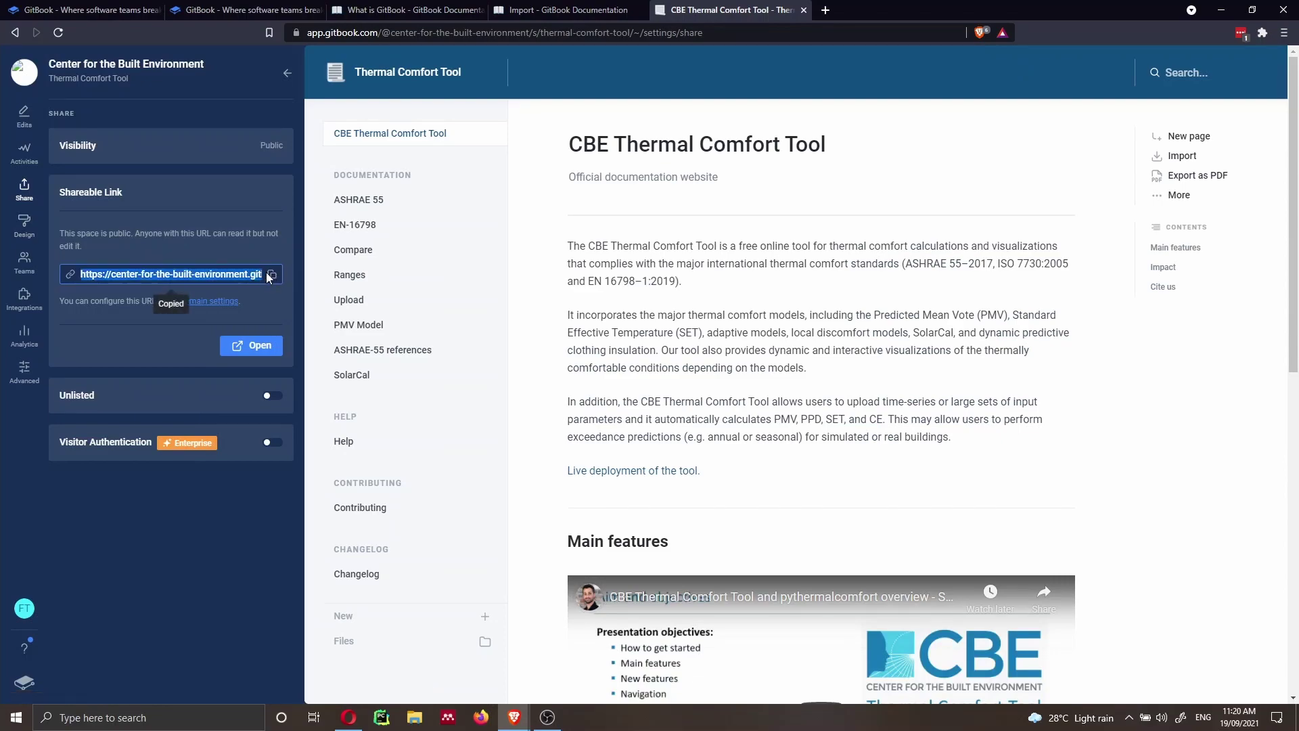
{"action": "left_click", "coordinate": [824, 10]}
{"action": "key", "text": "ctrl+v"}
{"action": "key", "text": "Return"}
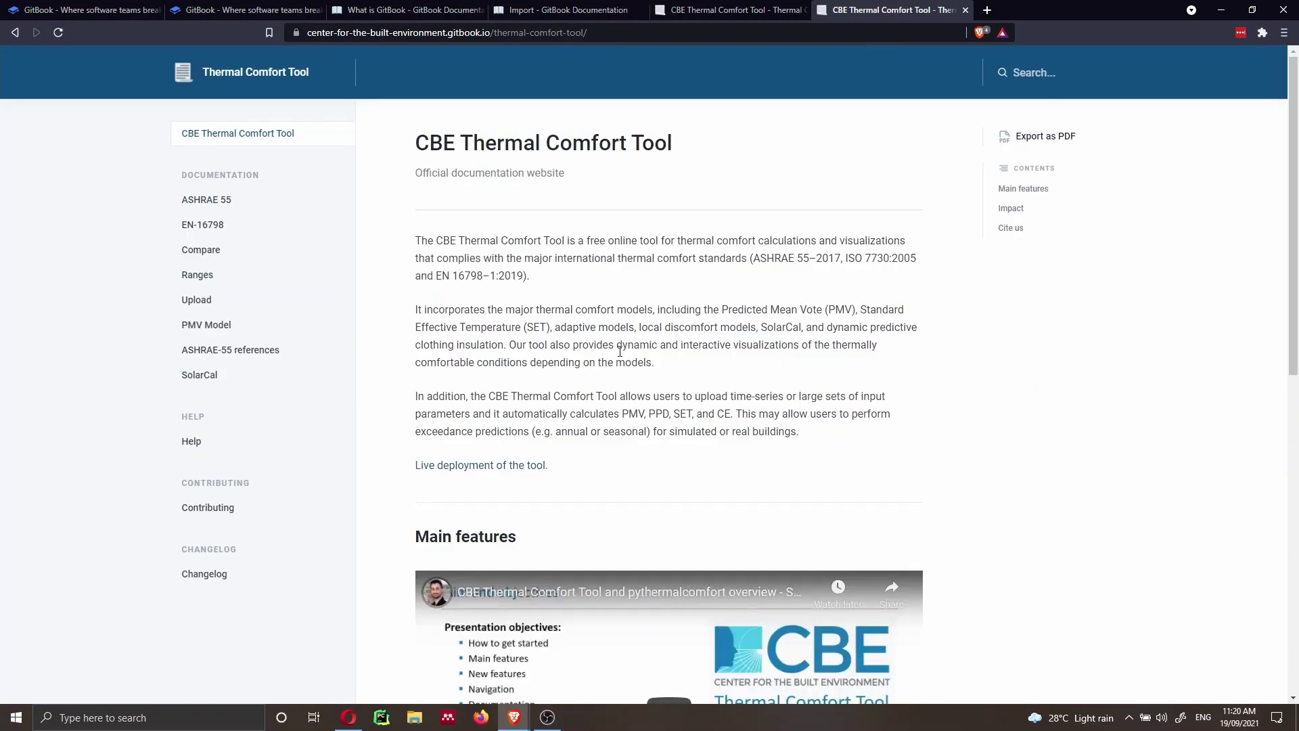
- Examine the What is GitBook documentation page, including its search pane and the feature overview
{"action": "left_click", "coordinate": [426, 18]}
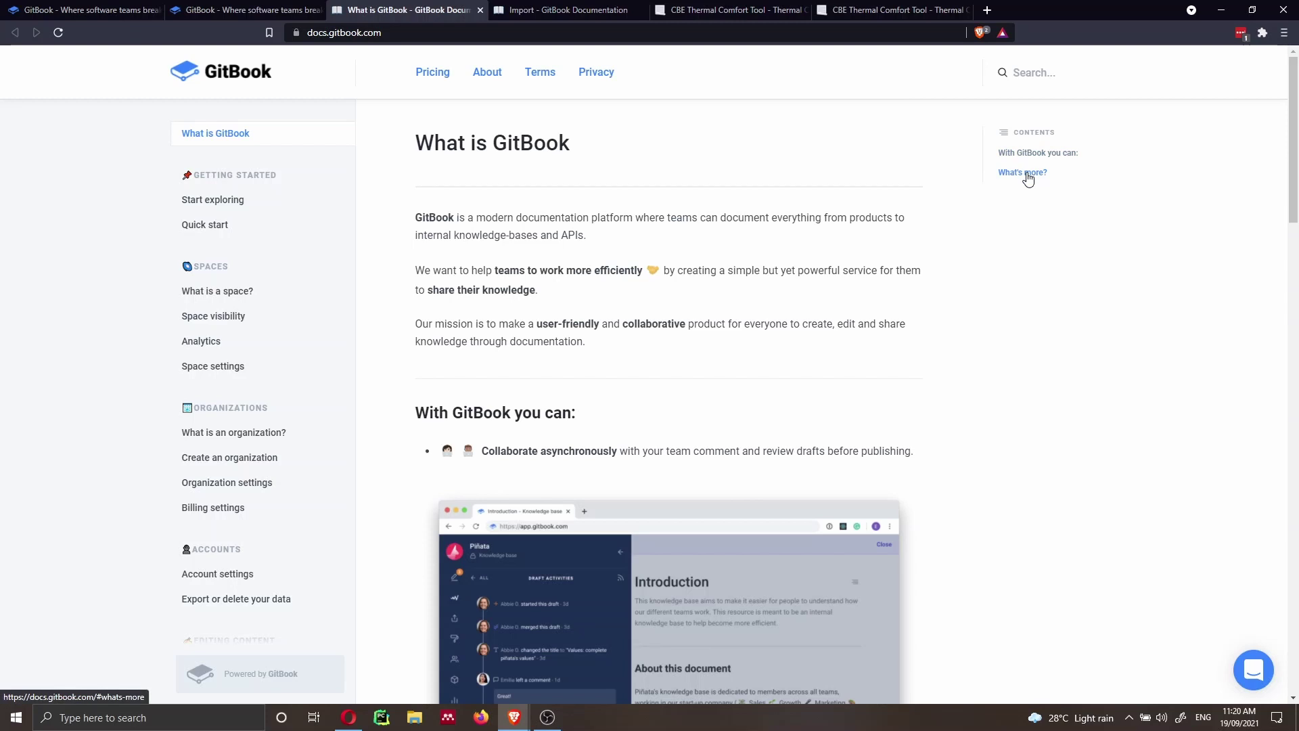
{"action": "left_click", "coordinate": [1022, 73]}
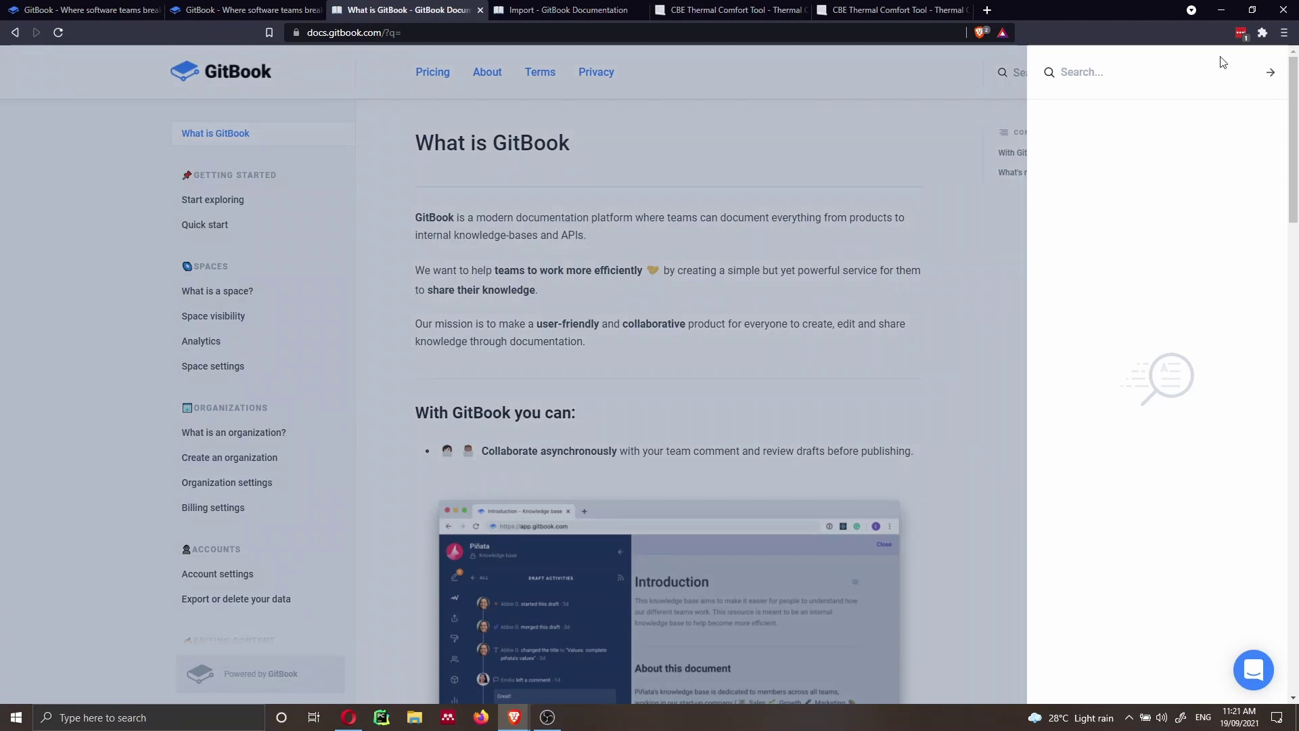
{"action": "left_click", "coordinate": [997, 238]}
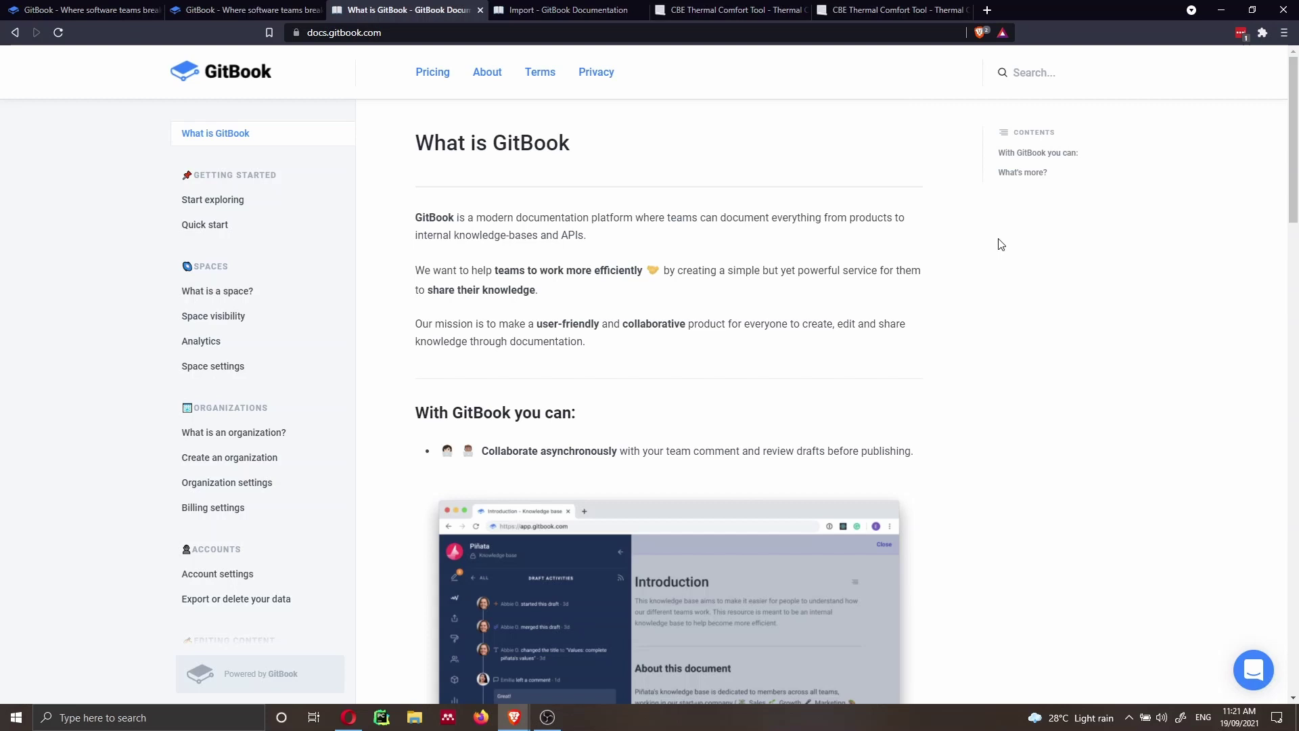
{"action": "scroll", "coordinate": [1000, 243], "scroll_direction": "down", "scroll_amount": 5}
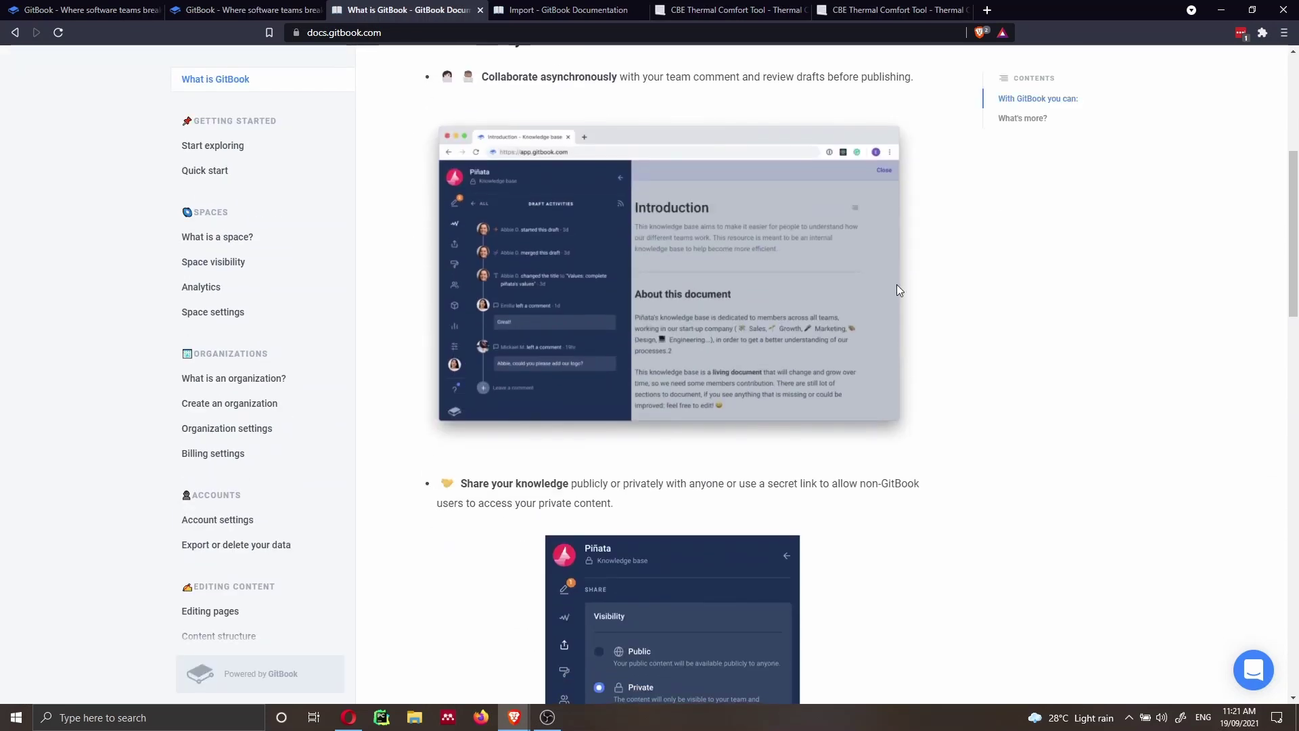
{"action": "scroll", "coordinate": [756, 302], "scroll_direction": "down", "scroll_amount": 6}
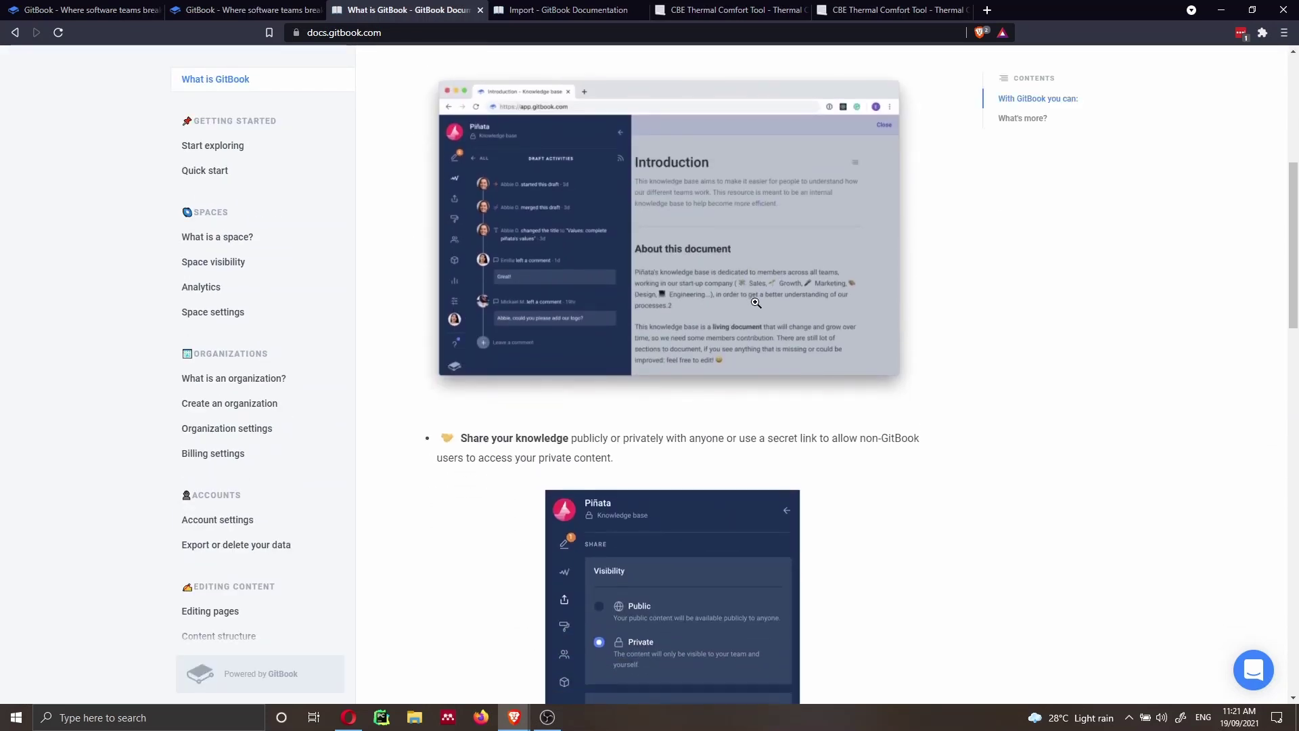
{"action": "scroll", "coordinate": [756, 303], "scroll_direction": "down", "scroll_amount": 2}
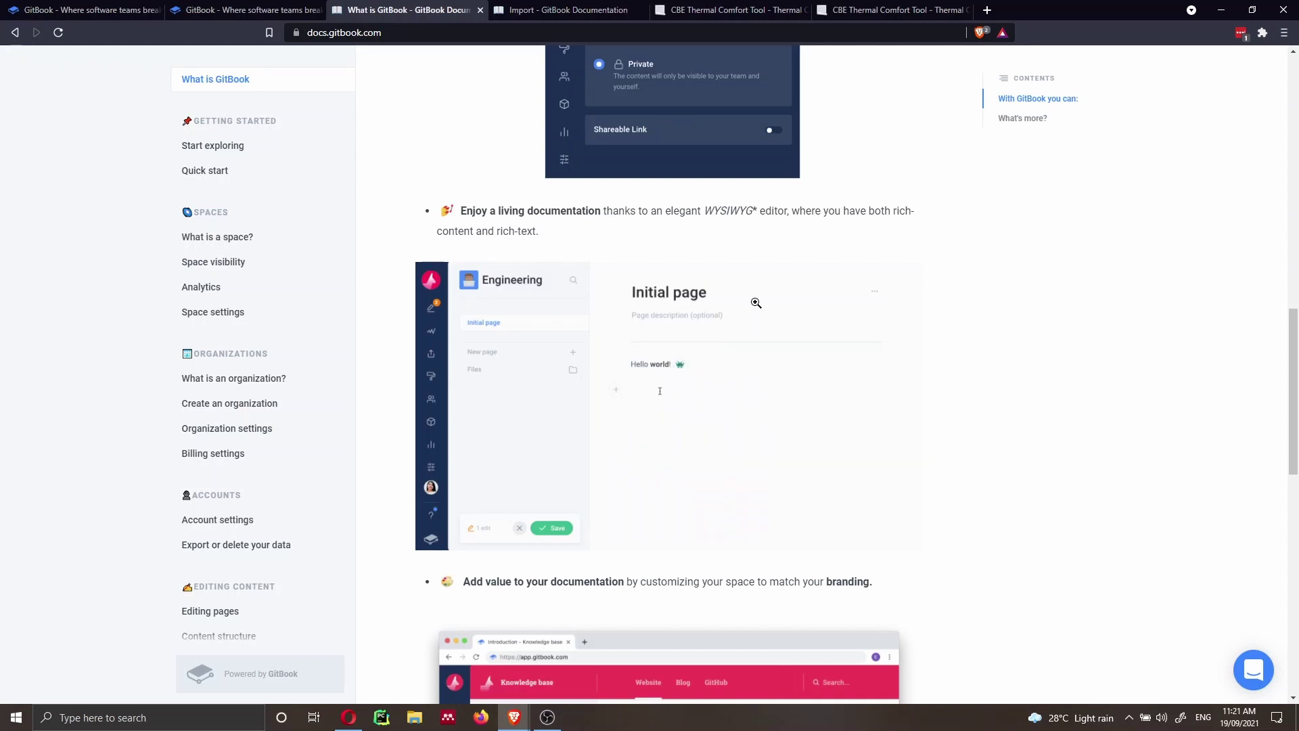
{"action": "scroll", "coordinate": [756, 302], "scroll_direction": "up", "scroll_amount": 4}
{"action": "scroll", "coordinate": [756, 302], "scroll_direction": "up", "scroll_amount": 9}
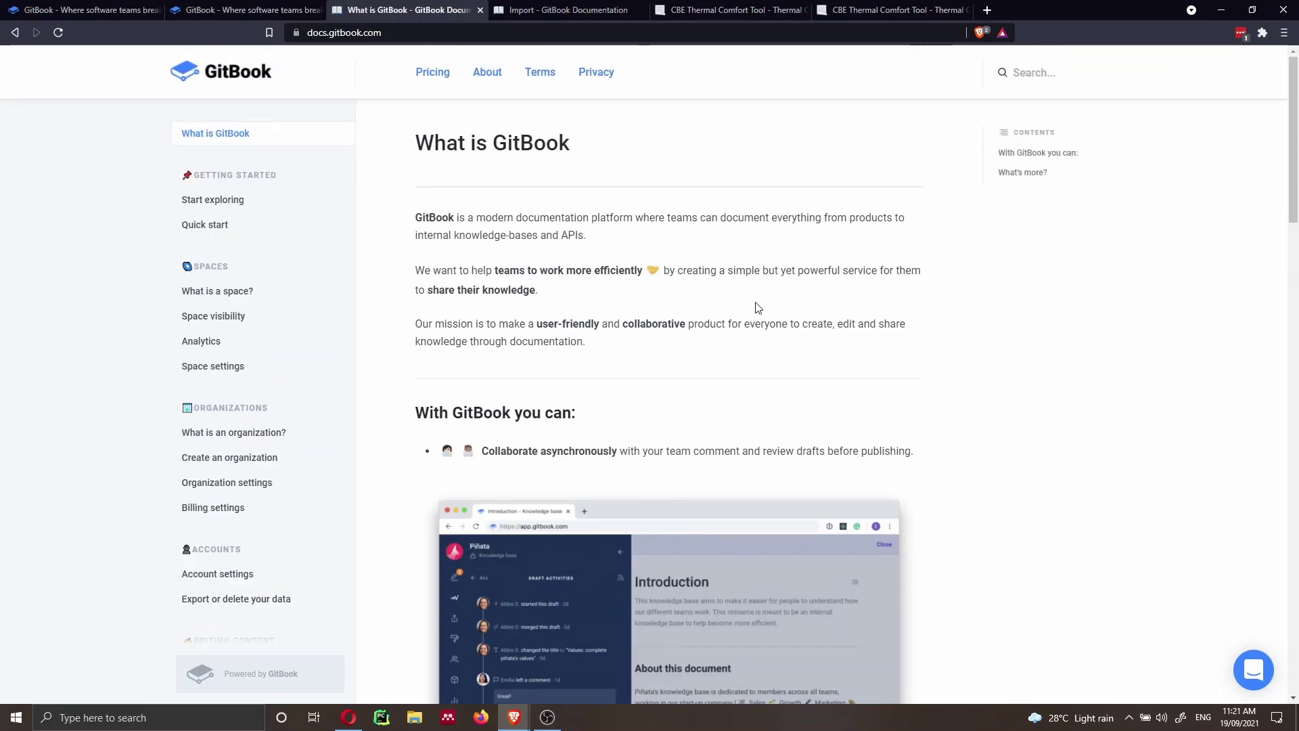
- Create a public space titled YouTube with the red color in the personal account
{"action": "key", "text": "ctrl+Tab"}
{"action": "key", "text": "ctrl+Tab"}
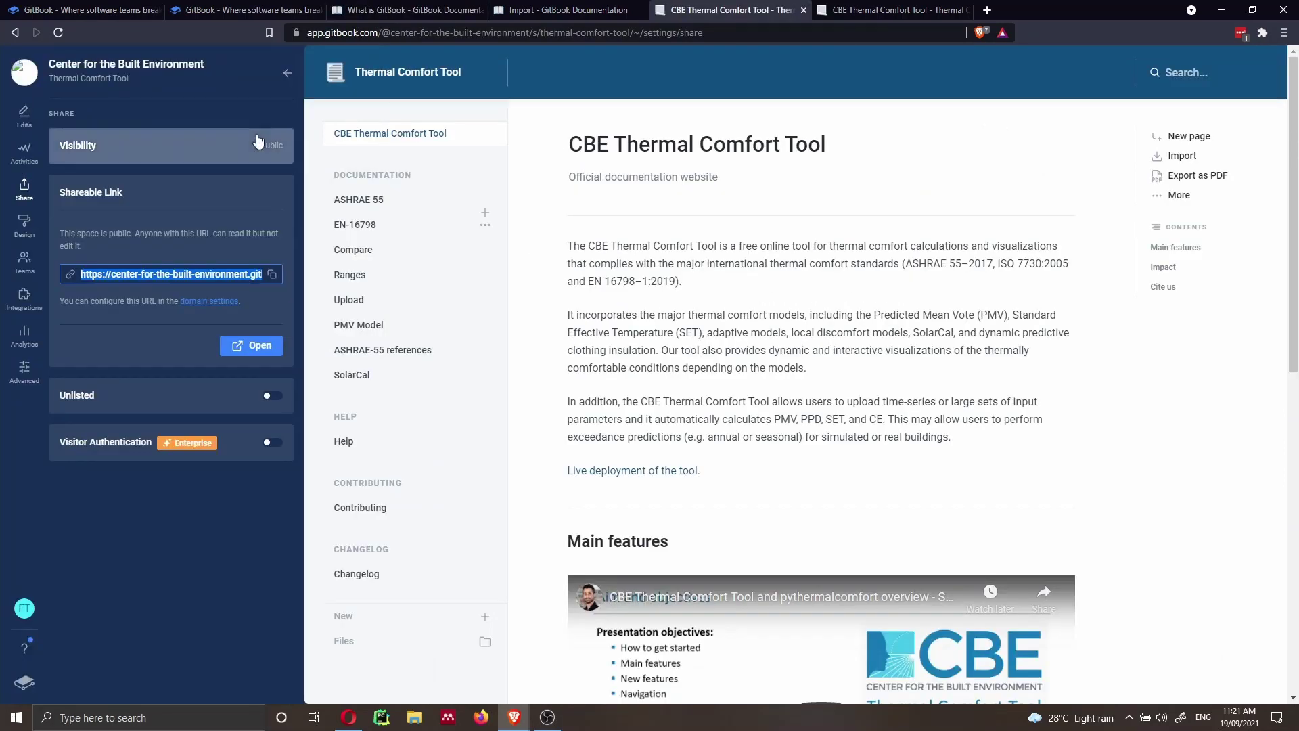
{"action": "left_click", "coordinate": [24, 72]}
{"action": "left_click", "coordinate": [384, 173]}
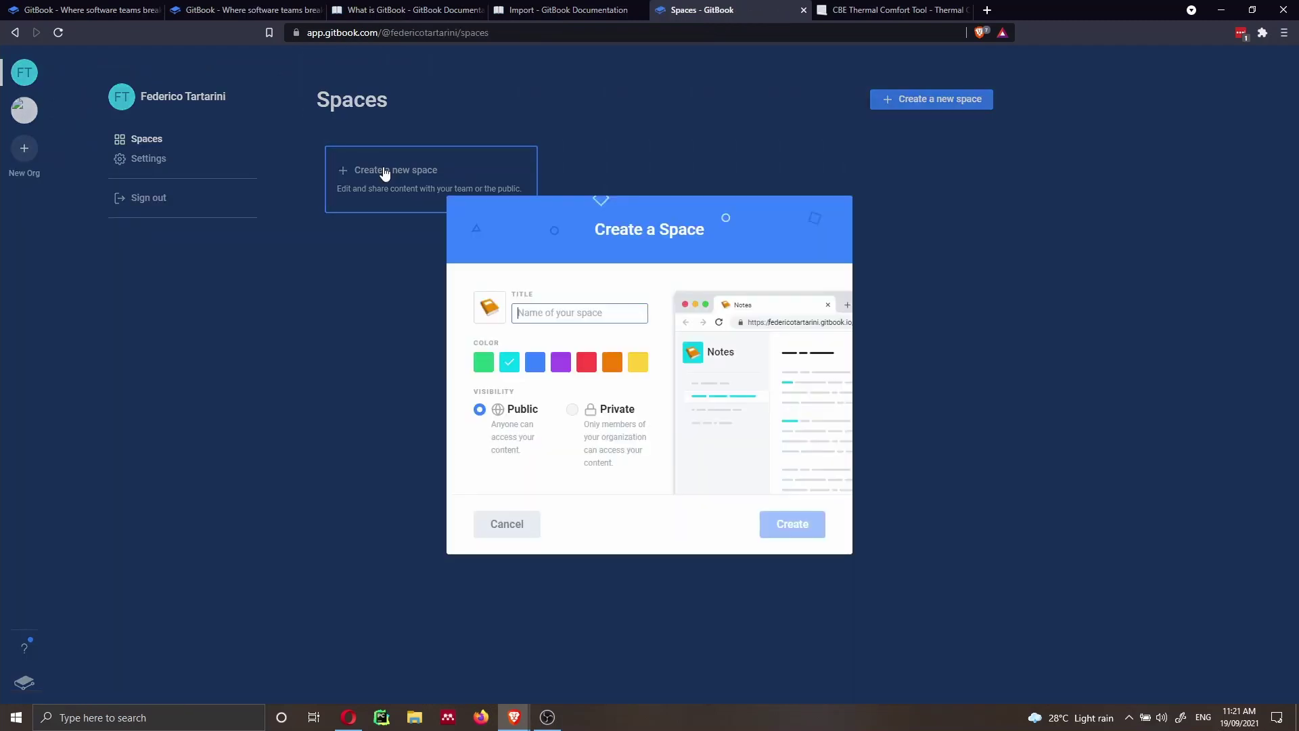
{"action": "type", "text": "YouTube"}
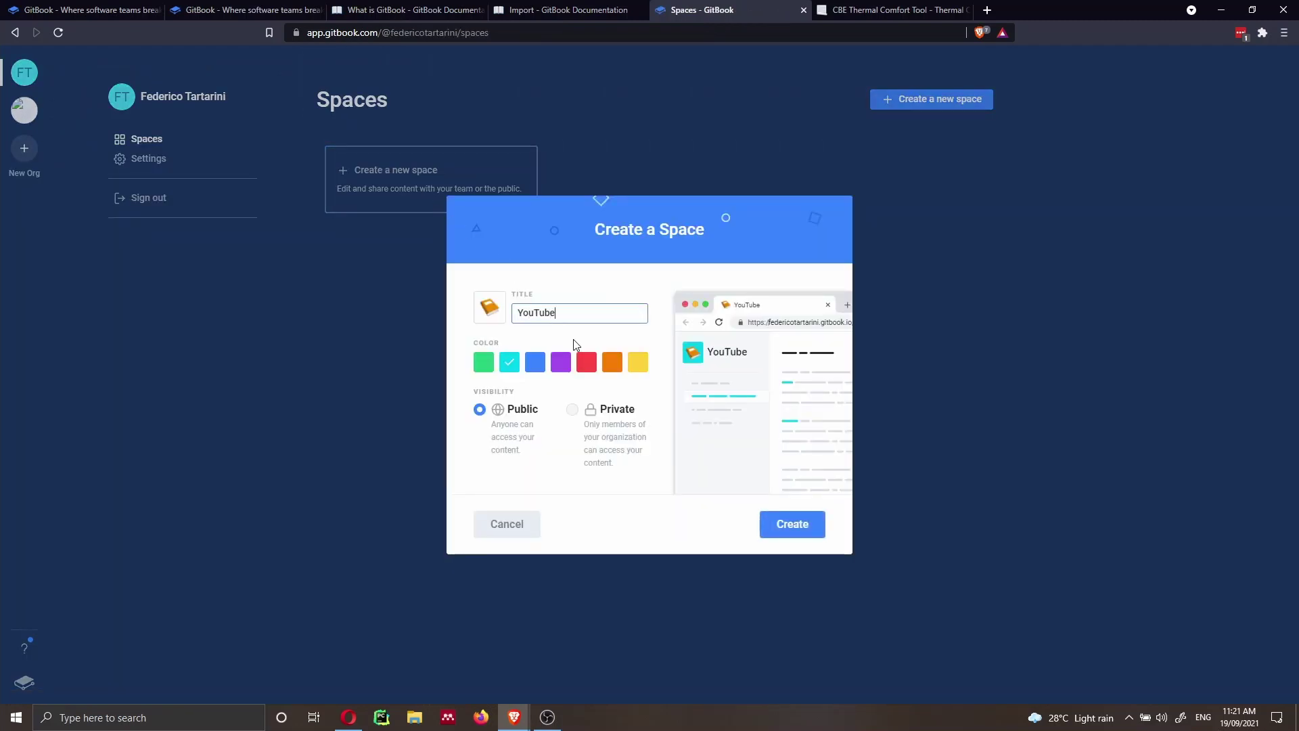
{"action": "left_click", "coordinate": [586, 363]}
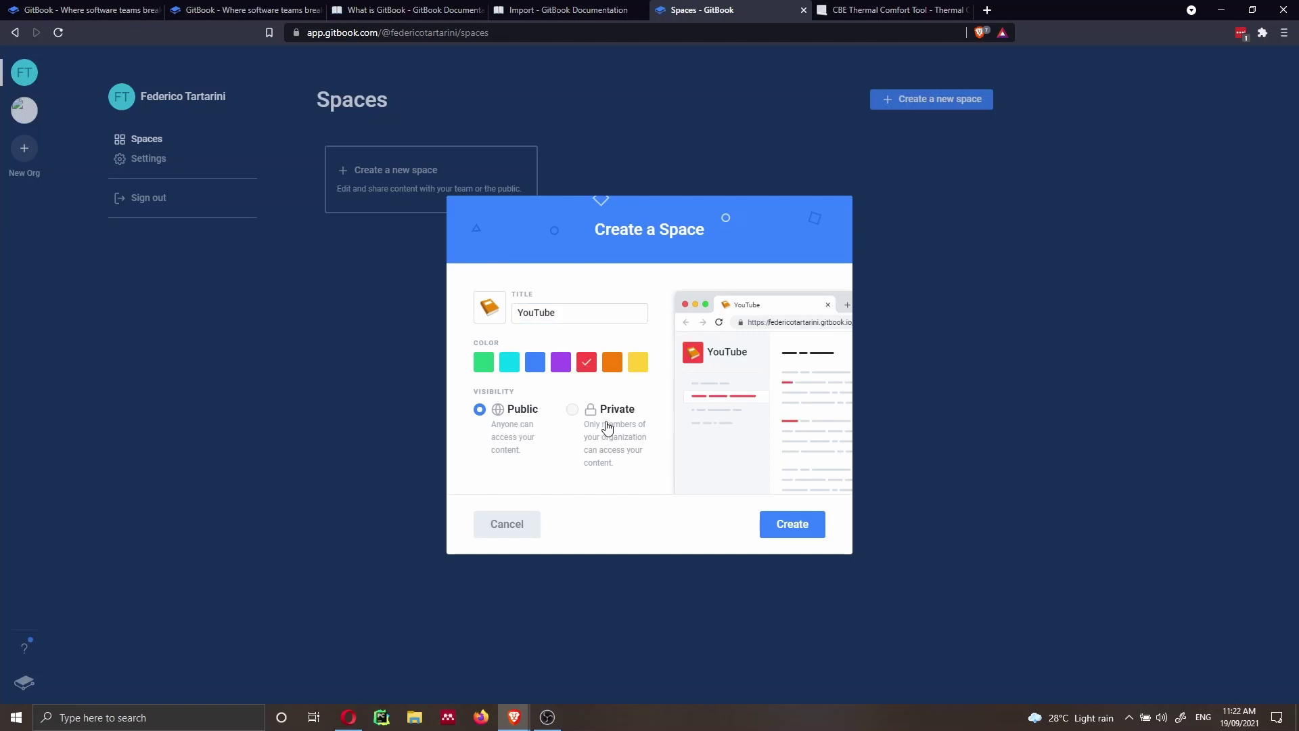
{"action": "left_click", "coordinate": [782, 530]}
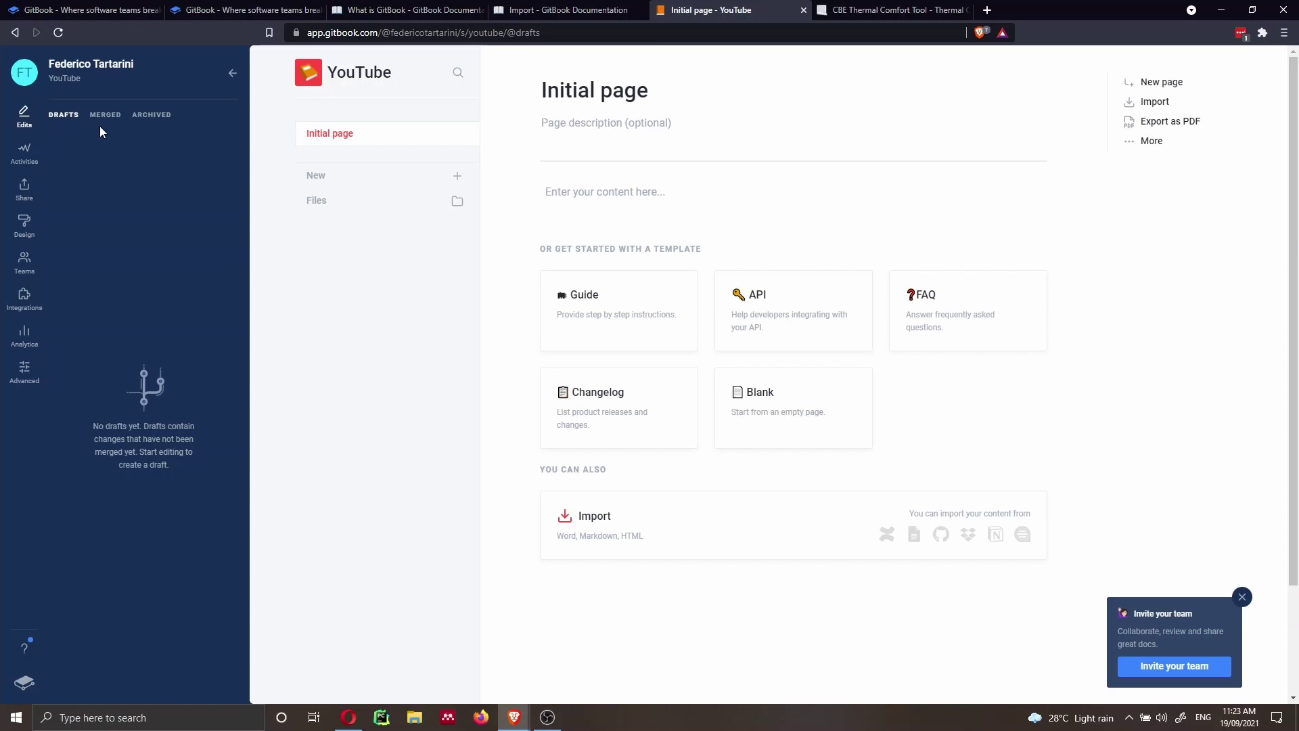
- Copy the YouTube space's shareable link and view its published site in a temporary browser tab
{"action": "left_click", "coordinate": [26, 166]}
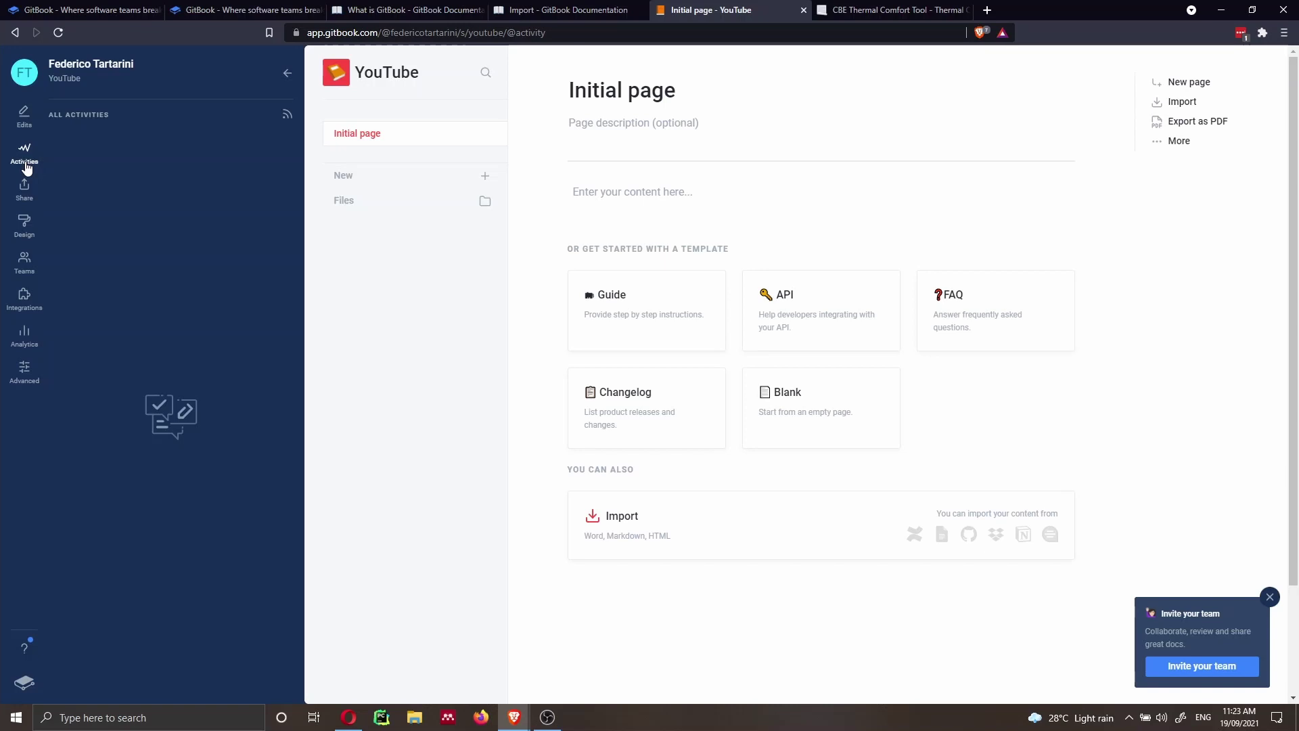
{"action": "left_click", "coordinate": [25, 195]}
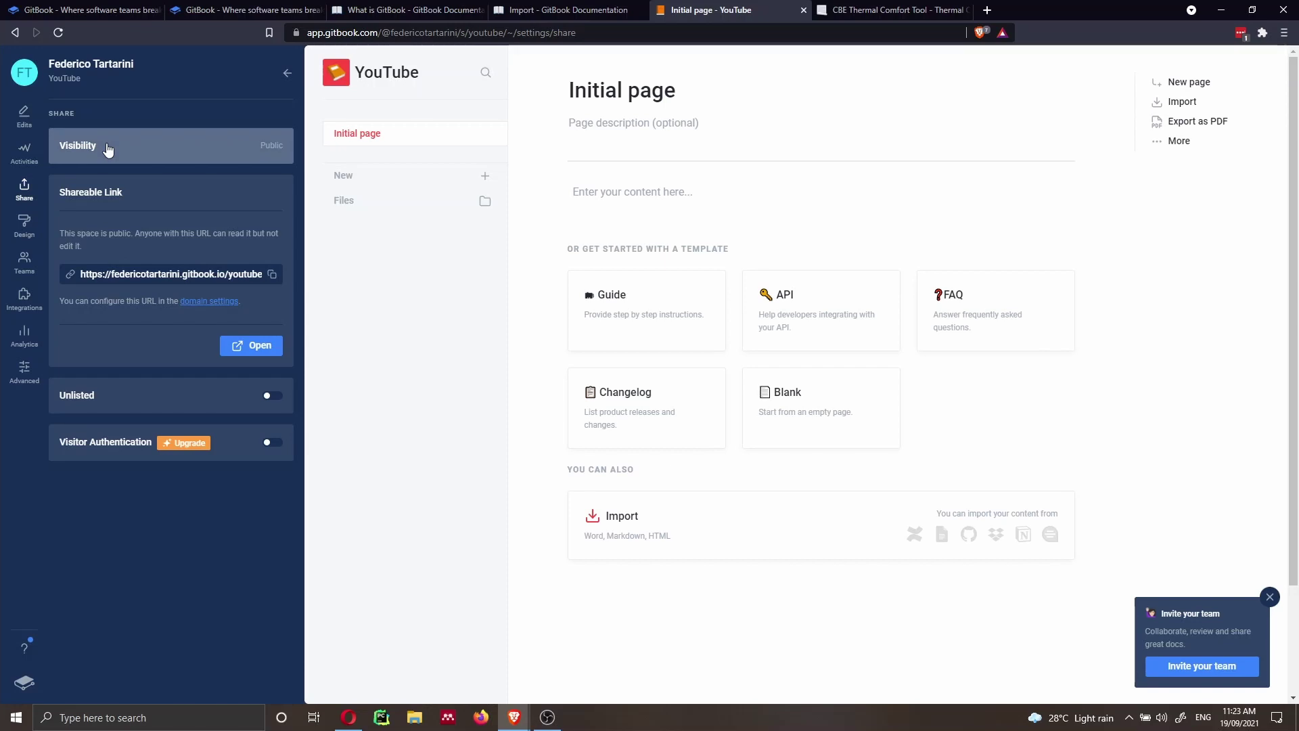
{"action": "left_click", "coordinate": [272, 275]}
{"action": "key", "text": "ctrl+c"}
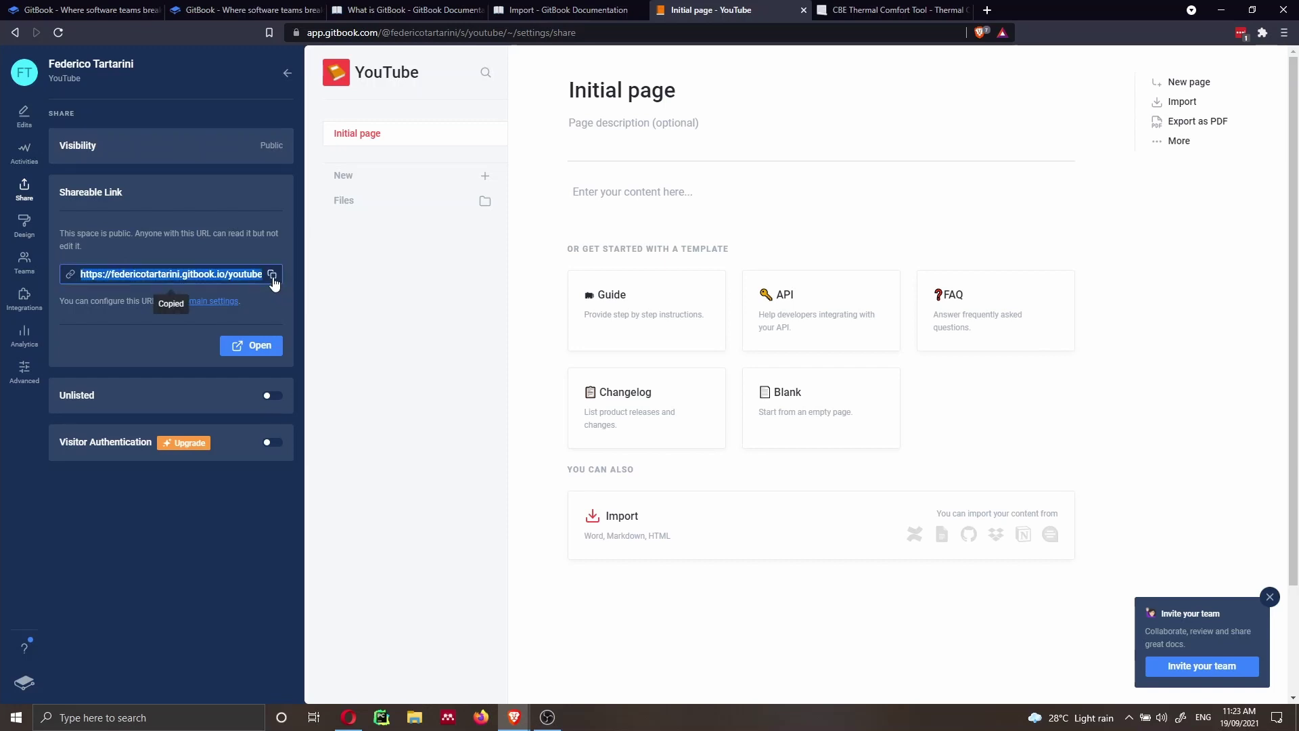
{"action": "left_click", "coordinate": [988, 11]}
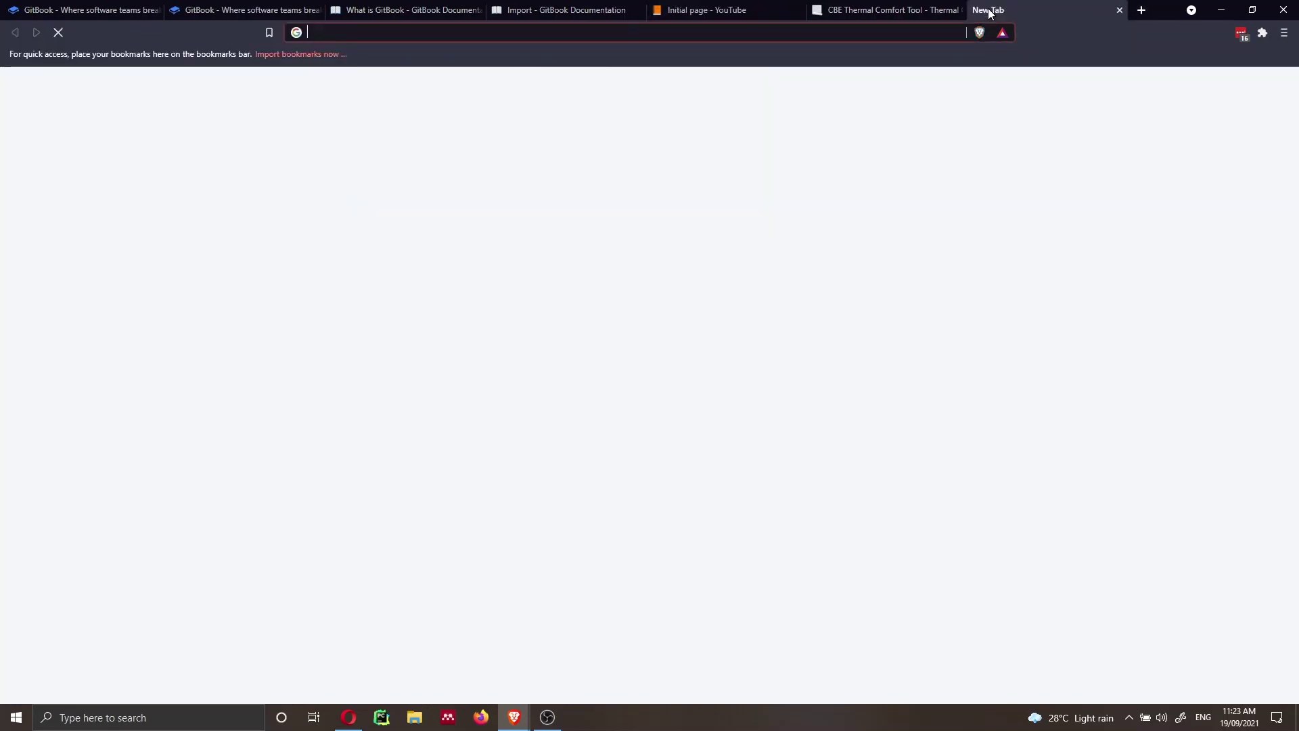
{"action": "key", "text": "ctrl+v"}
{"action": "key", "text": "Return"}
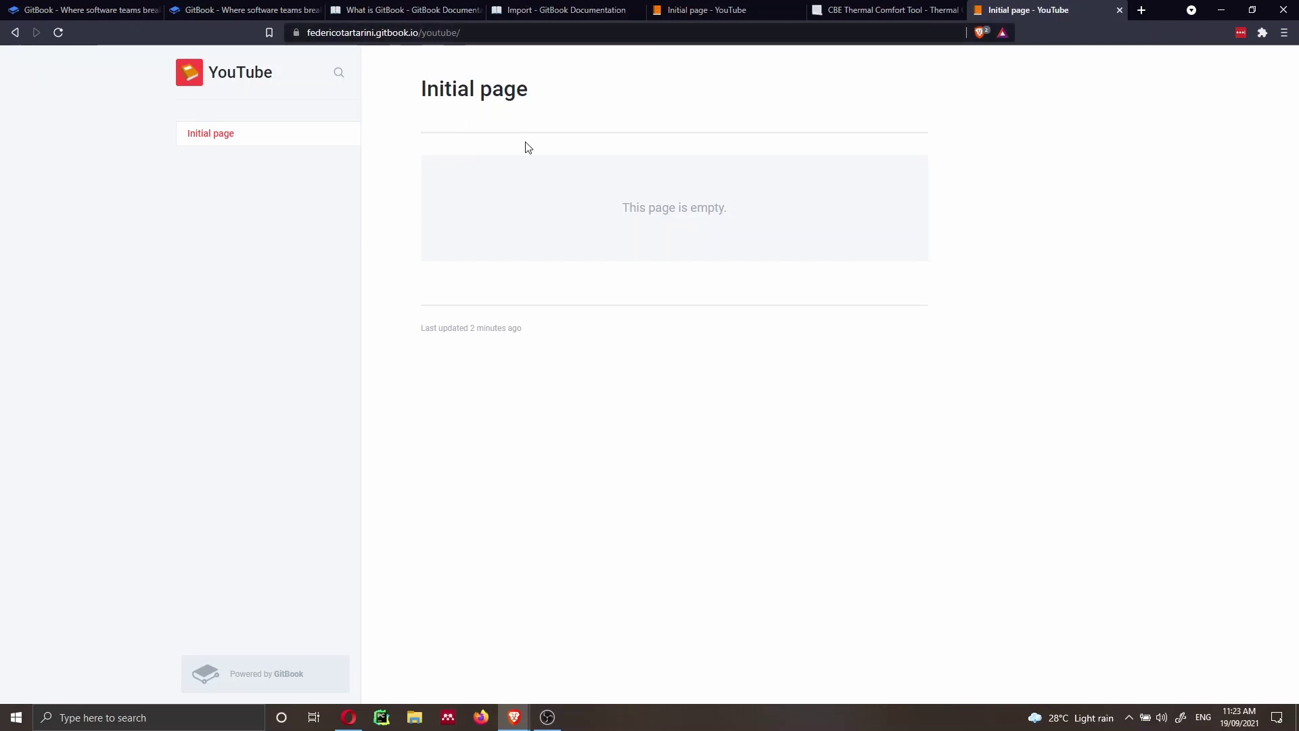
{"action": "left_click", "coordinate": [1120, 10]}
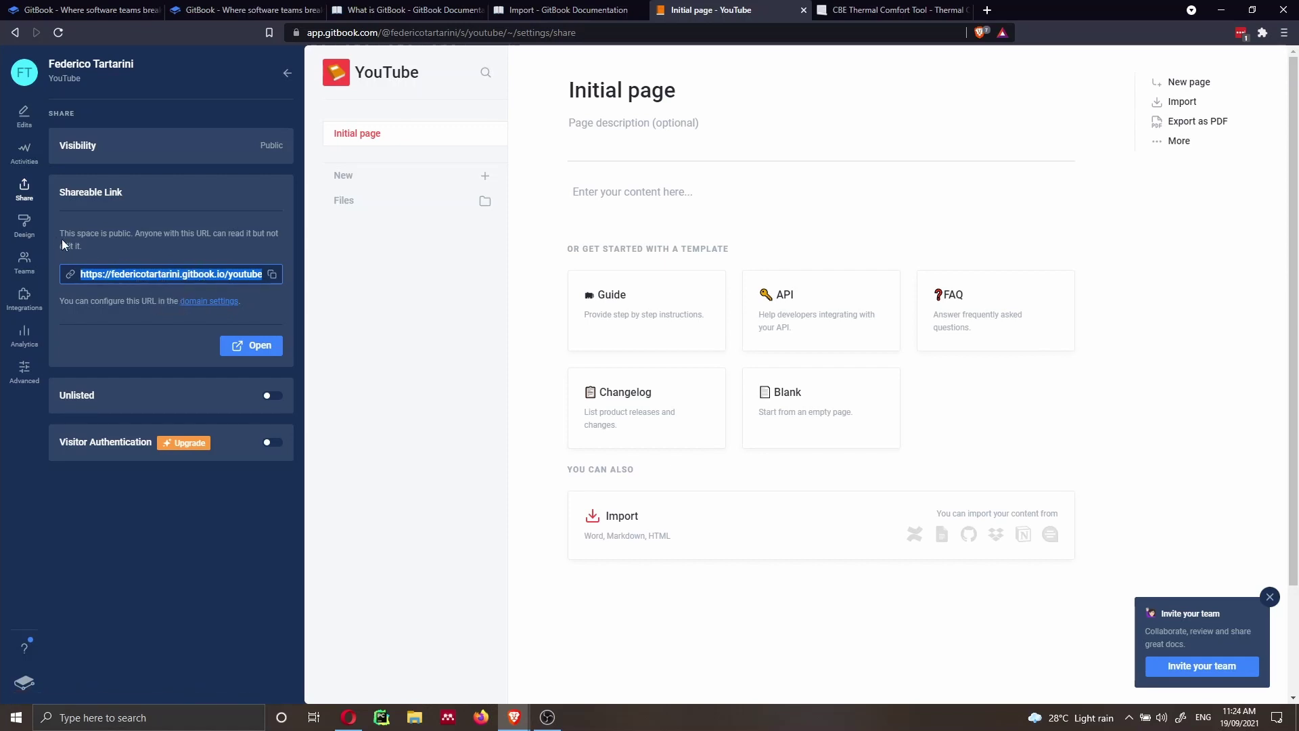
- Change the YouTube space's logo to the red backpack emoji in the design settings
{"action": "left_click", "coordinate": [33, 238]}
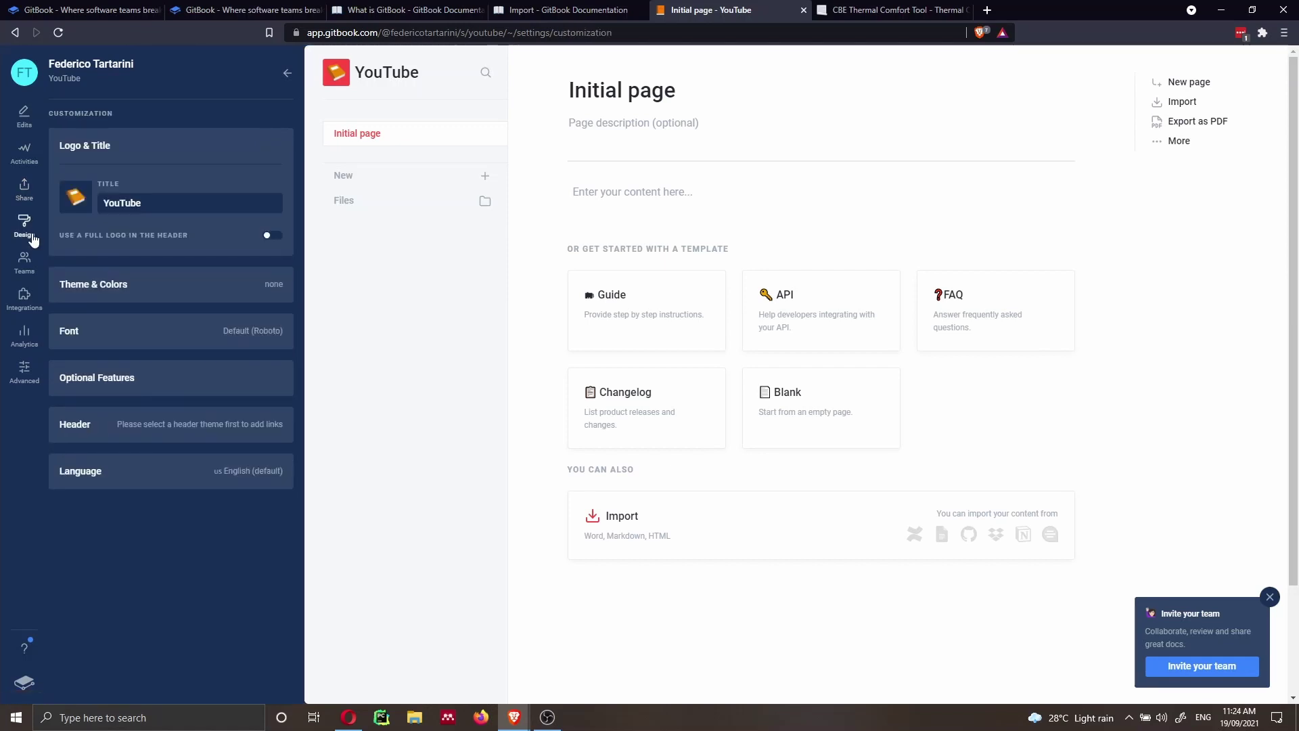
{"action": "left_click", "coordinate": [77, 203]}
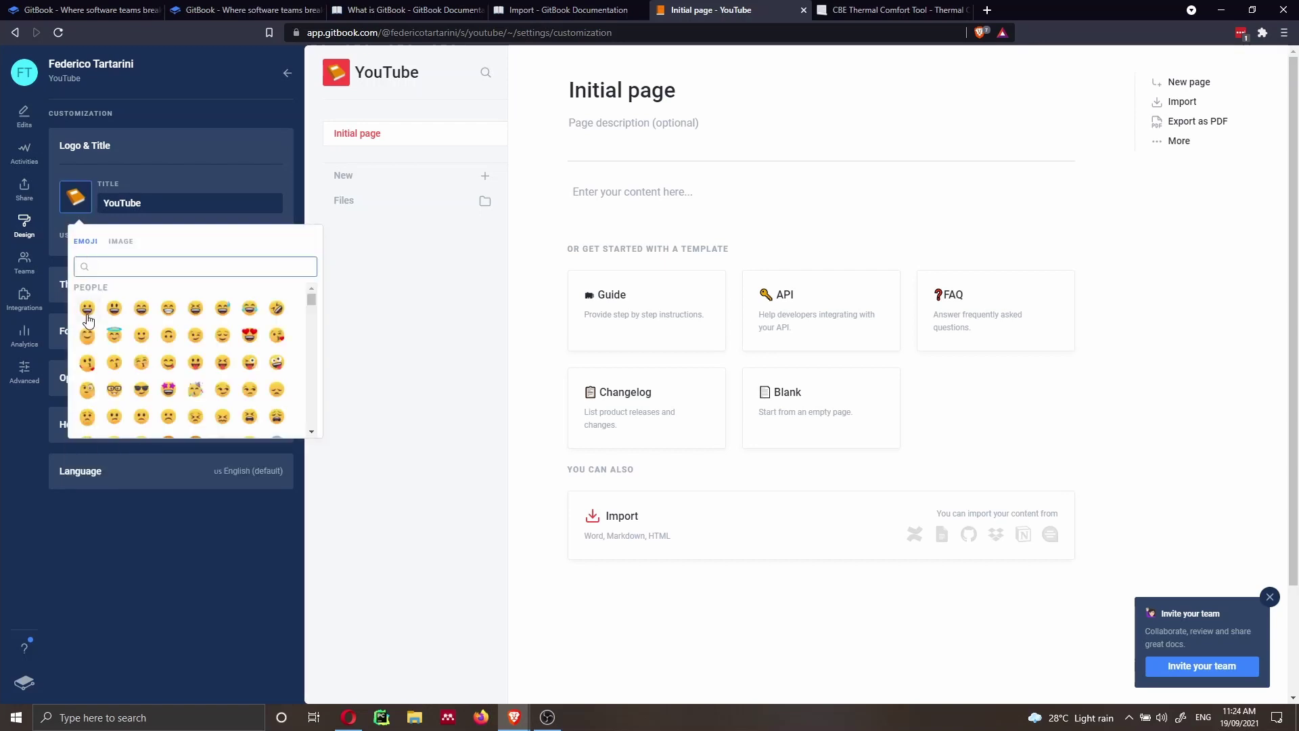
{"action": "scroll", "coordinate": [174, 379], "scroll_direction": "down", "scroll_amount": 10}
{"action": "scroll", "coordinate": [174, 384], "scroll_direction": "down", "scroll_amount": 15}
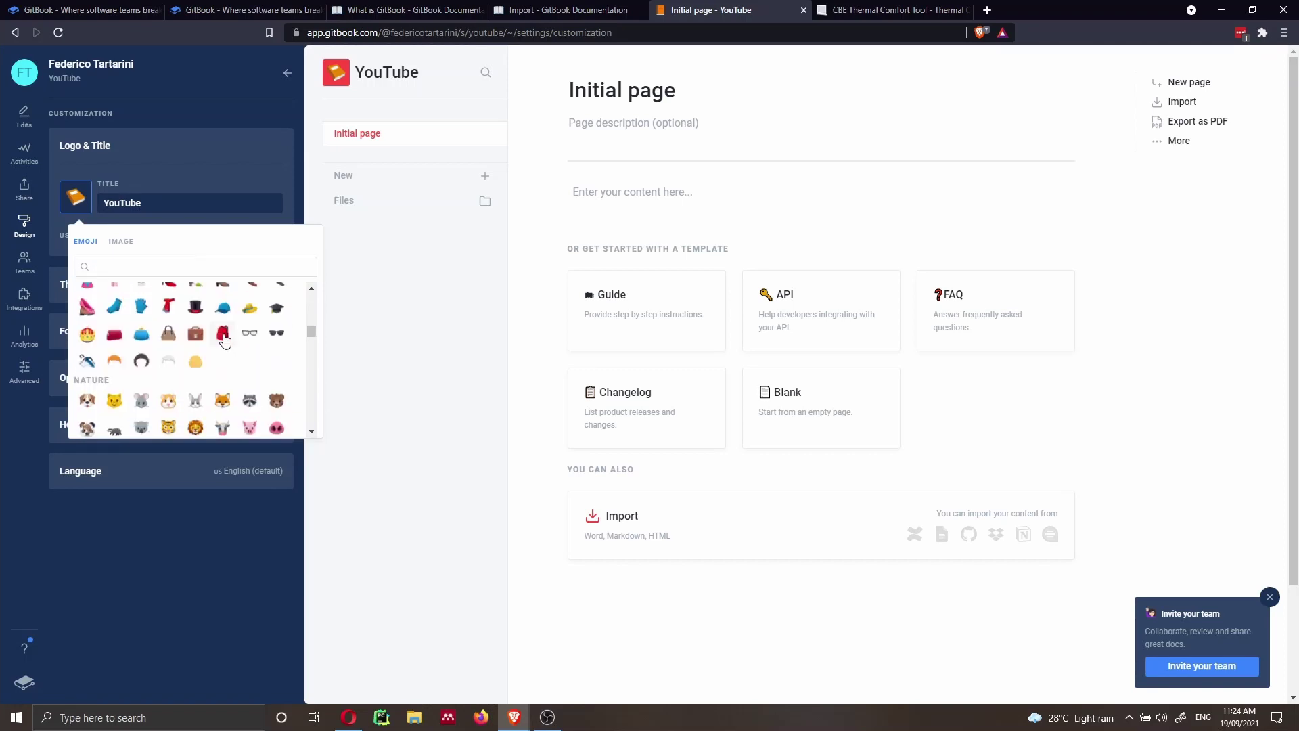
{"action": "left_click", "coordinate": [225, 341]}
{"action": "left_click", "coordinate": [196, 151]}
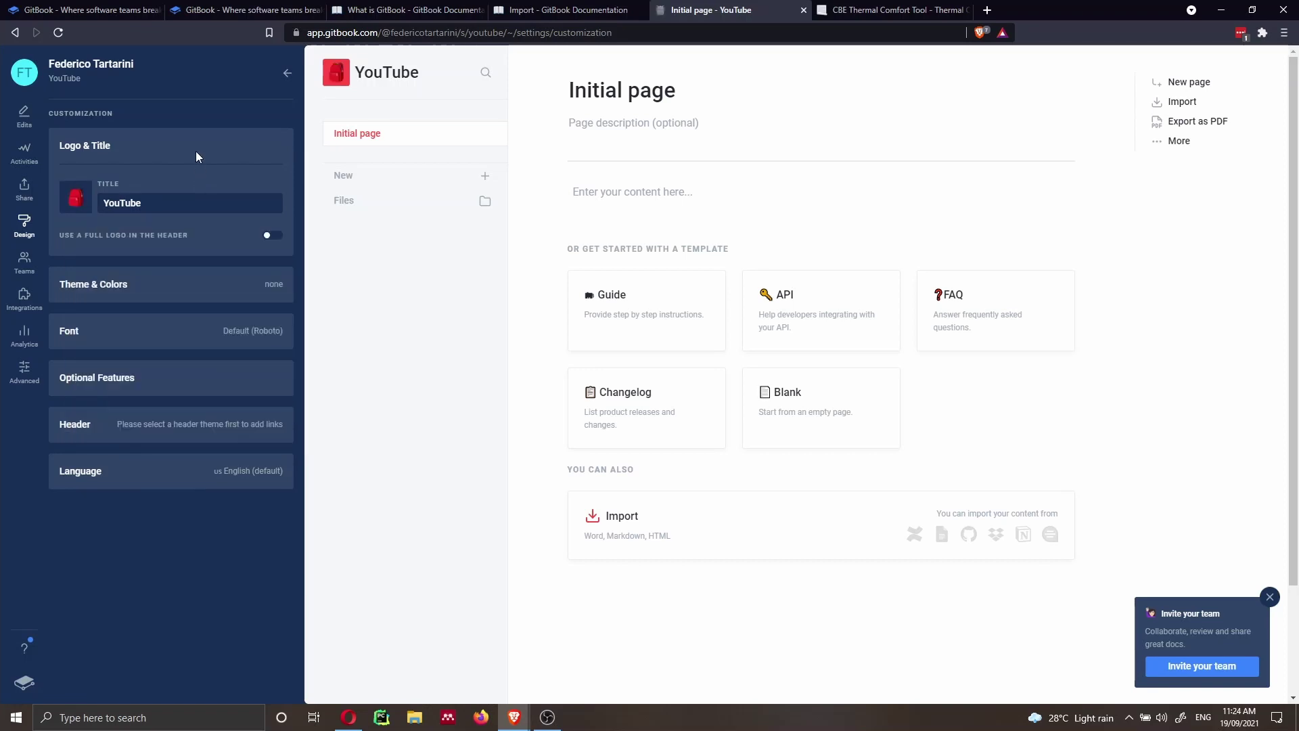
- Examine the space's theme and color options, optional features, teams, integrations and analytics
{"action": "left_click", "coordinate": [197, 298]}
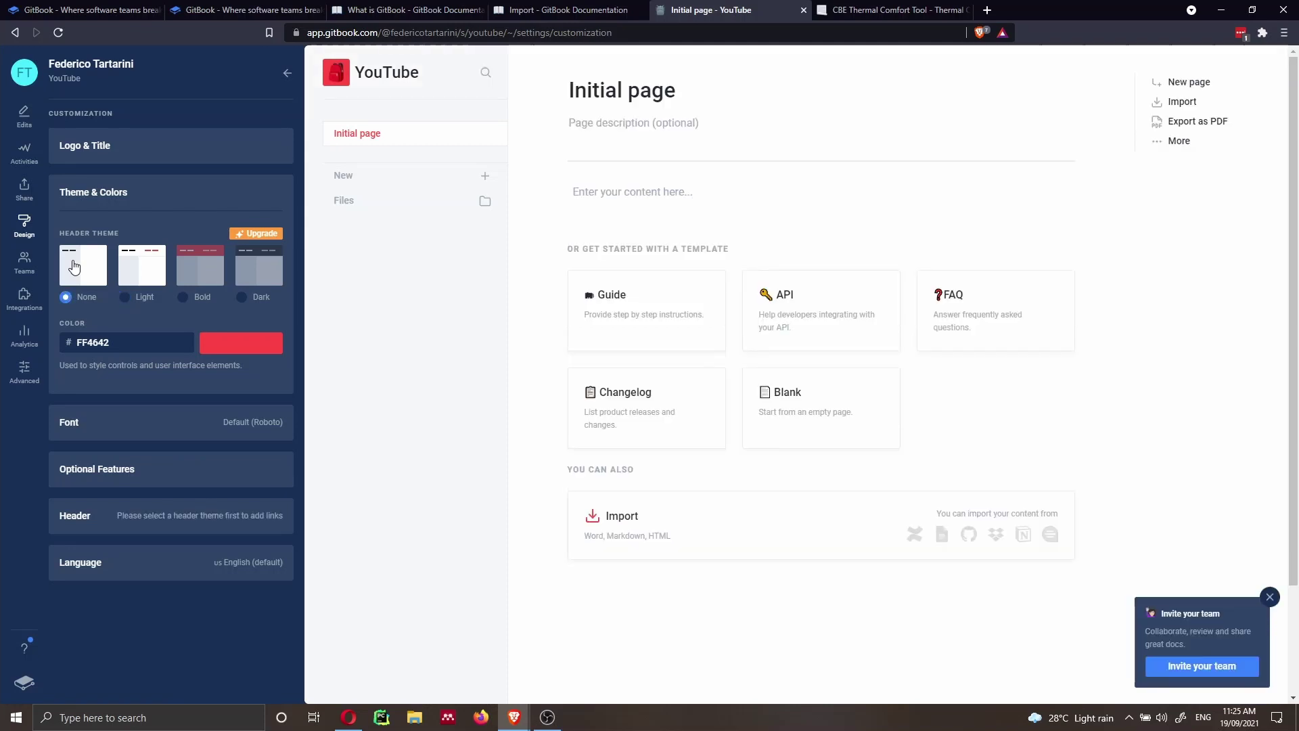
{"action": "left_click", "coordinate": [146, 472]}
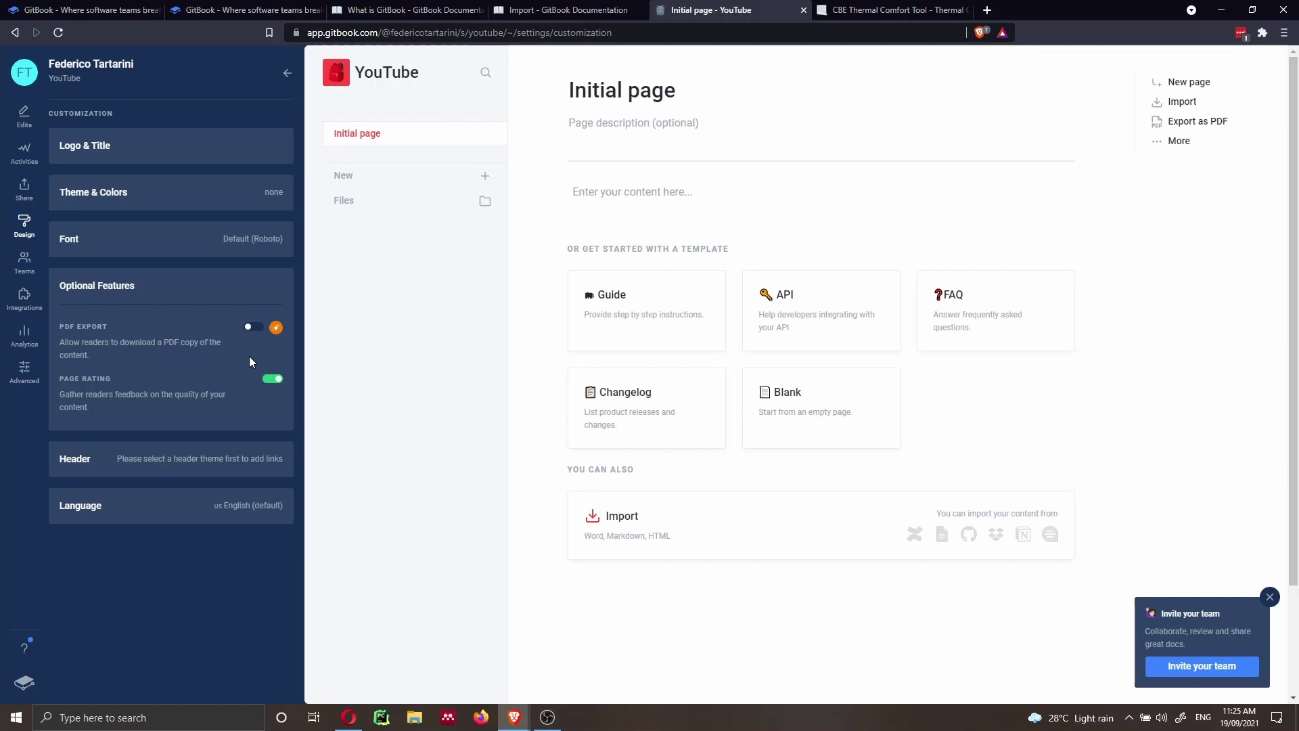
{"action": "left_click", "coordinate": [25, 264]}
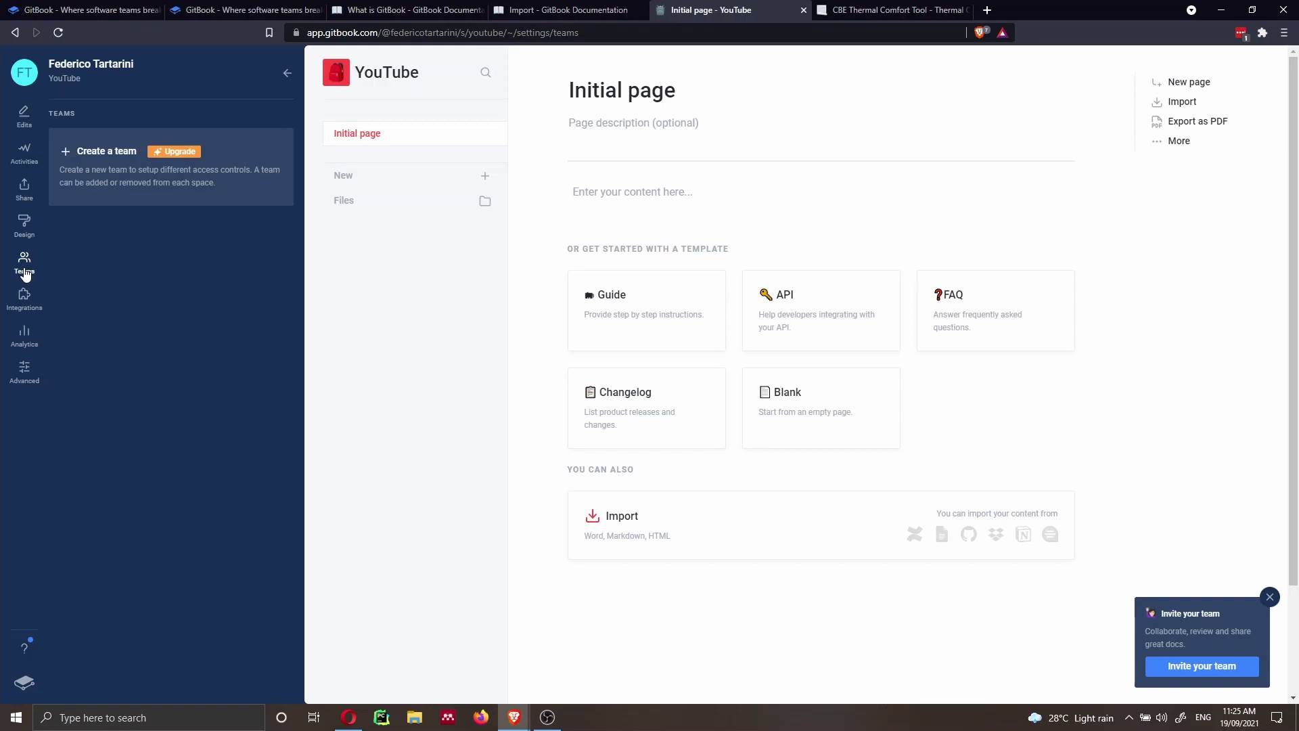
{"action": "left_click", "coordinate": [24, 305]}
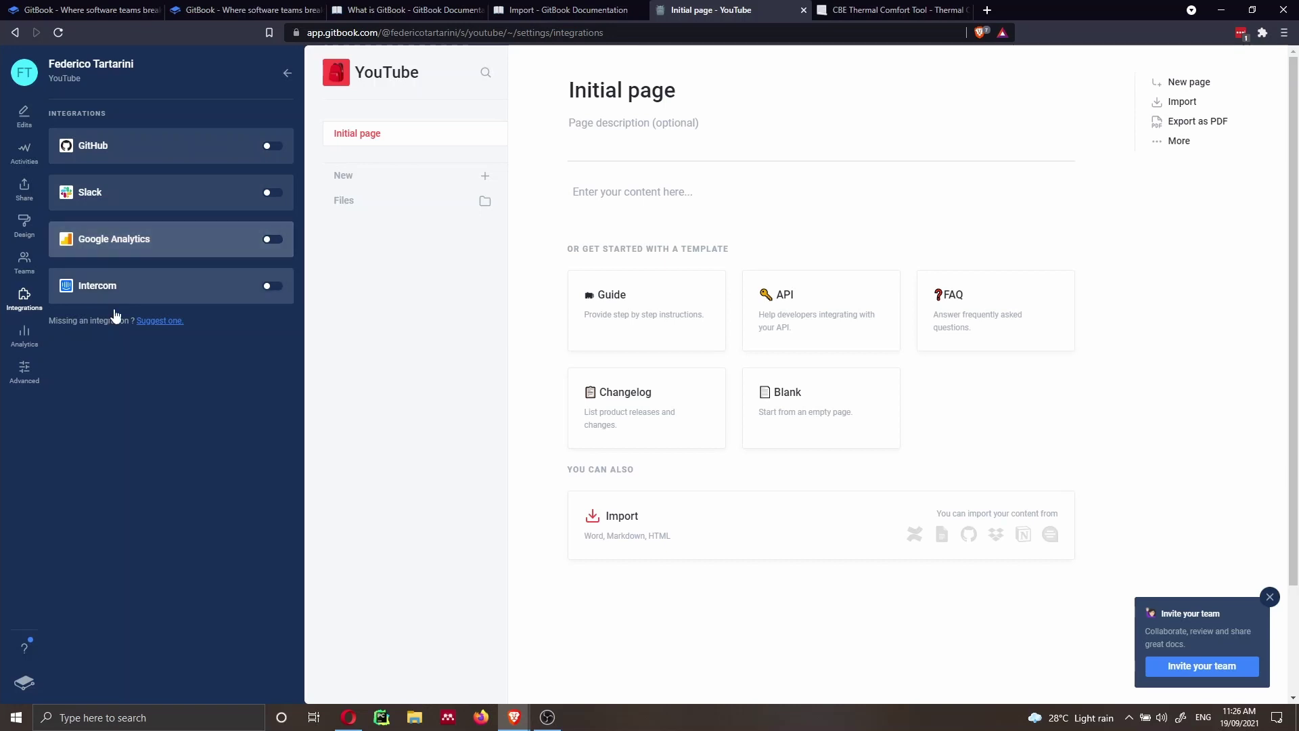
{"action": "left_click", "coordinate": [24, 345]}
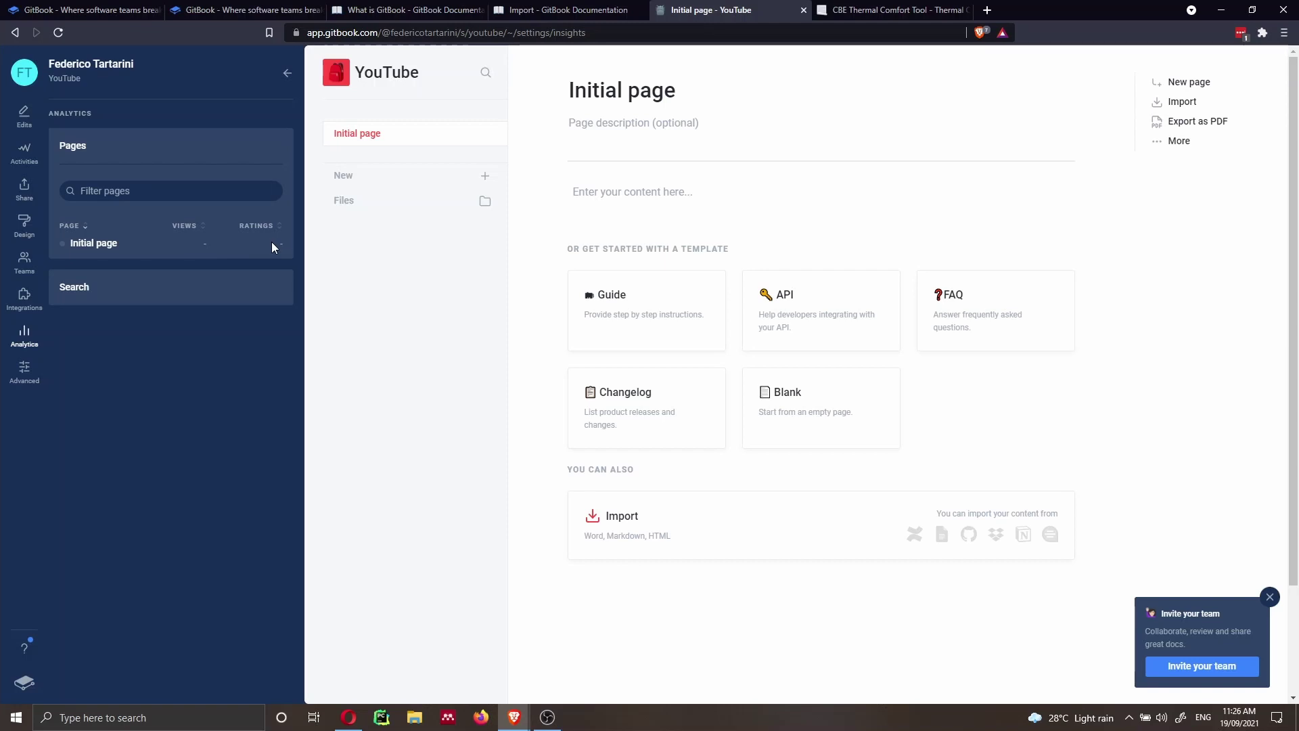
- Open the YouTube space's published site from its share settings, and close the CBE Thermal Comfort Tool documentation tab
{"action": "left_click", "coordinate": [21, 189]}
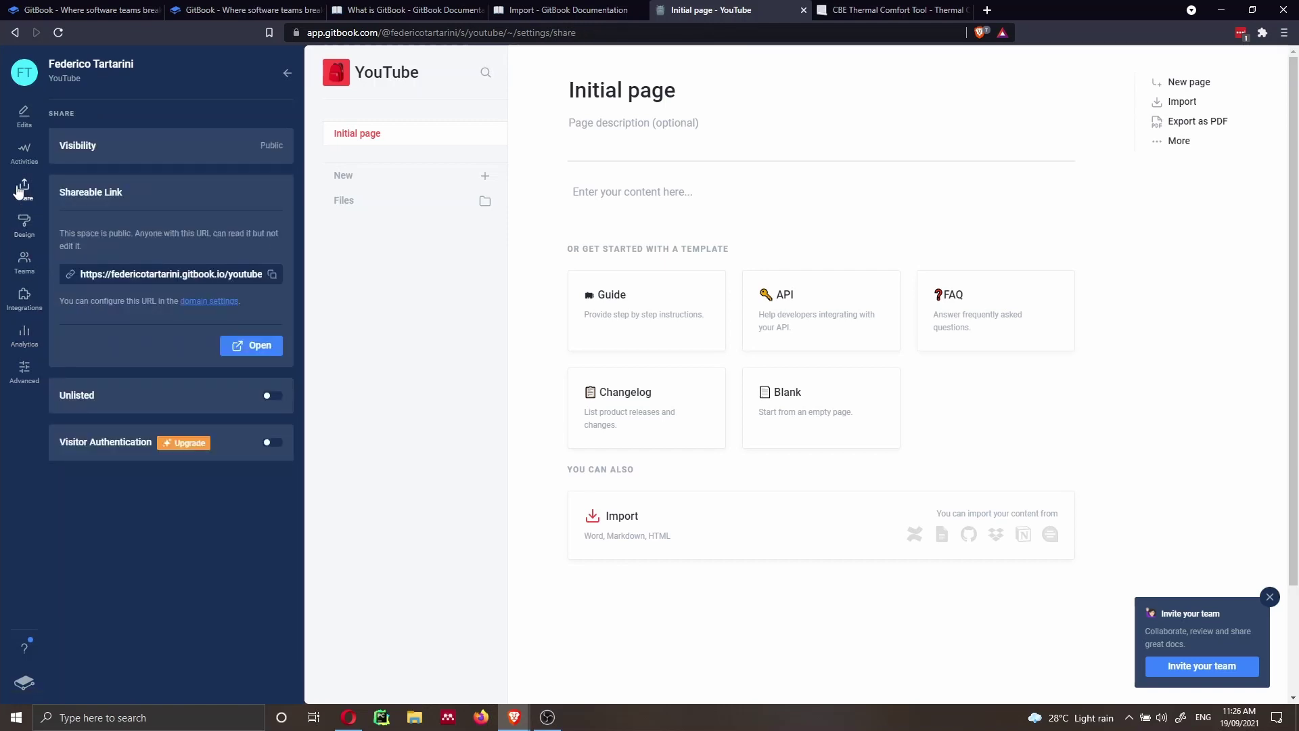
{"action": "left_click", "coordinate": [244, 338]}
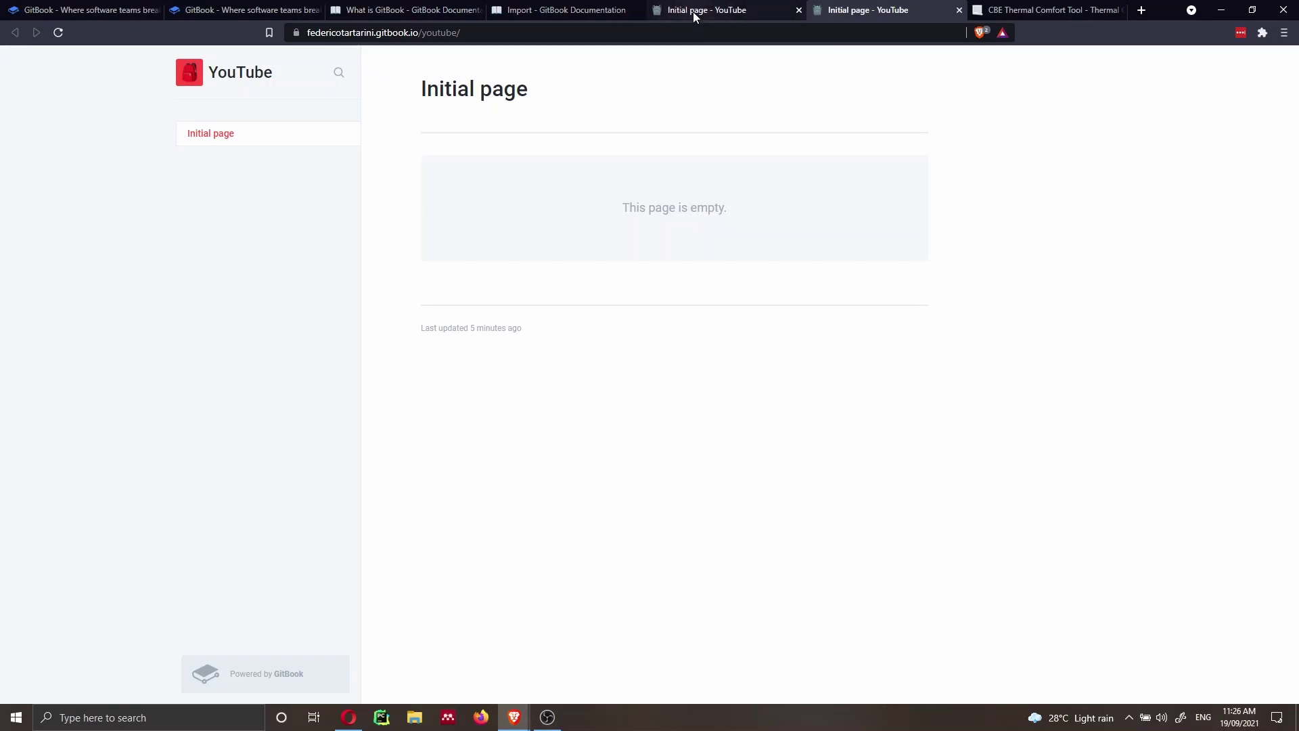
{"action": "key", "text": "ctrl+Tab"}
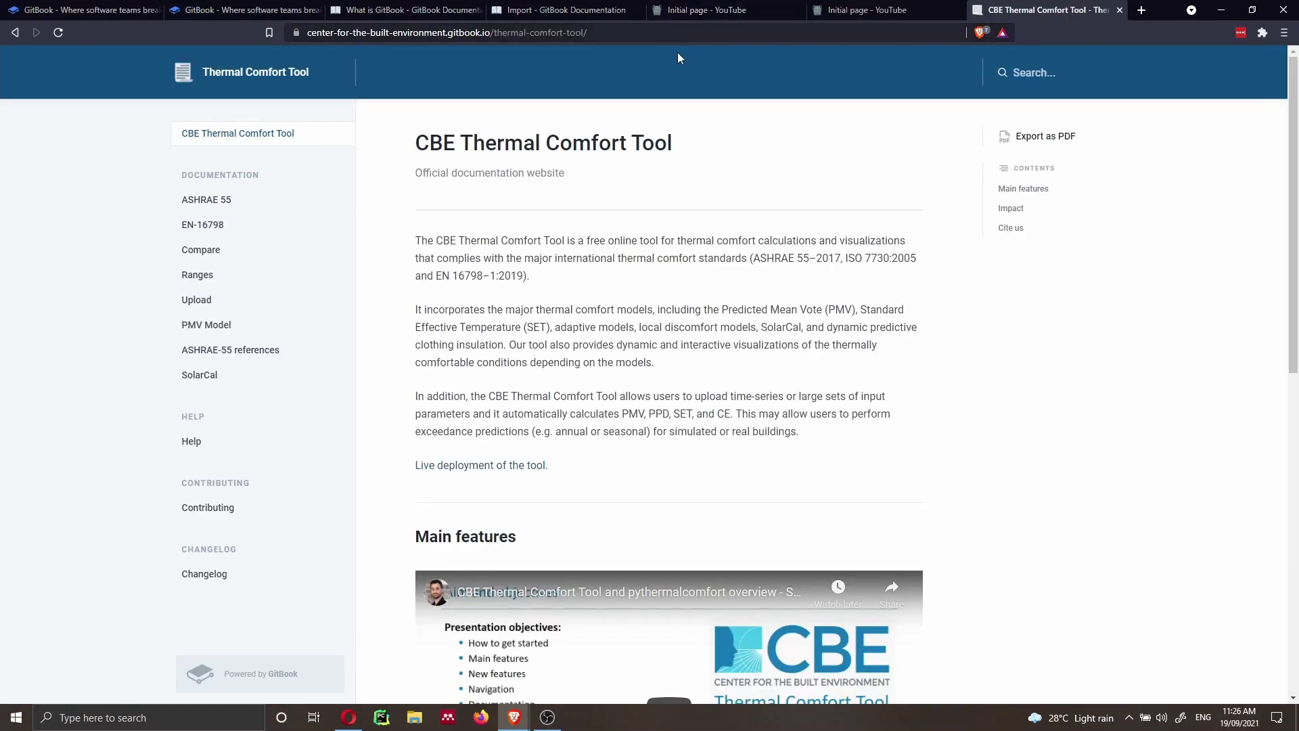
{"action": "key", "text": "ctrl+w"}
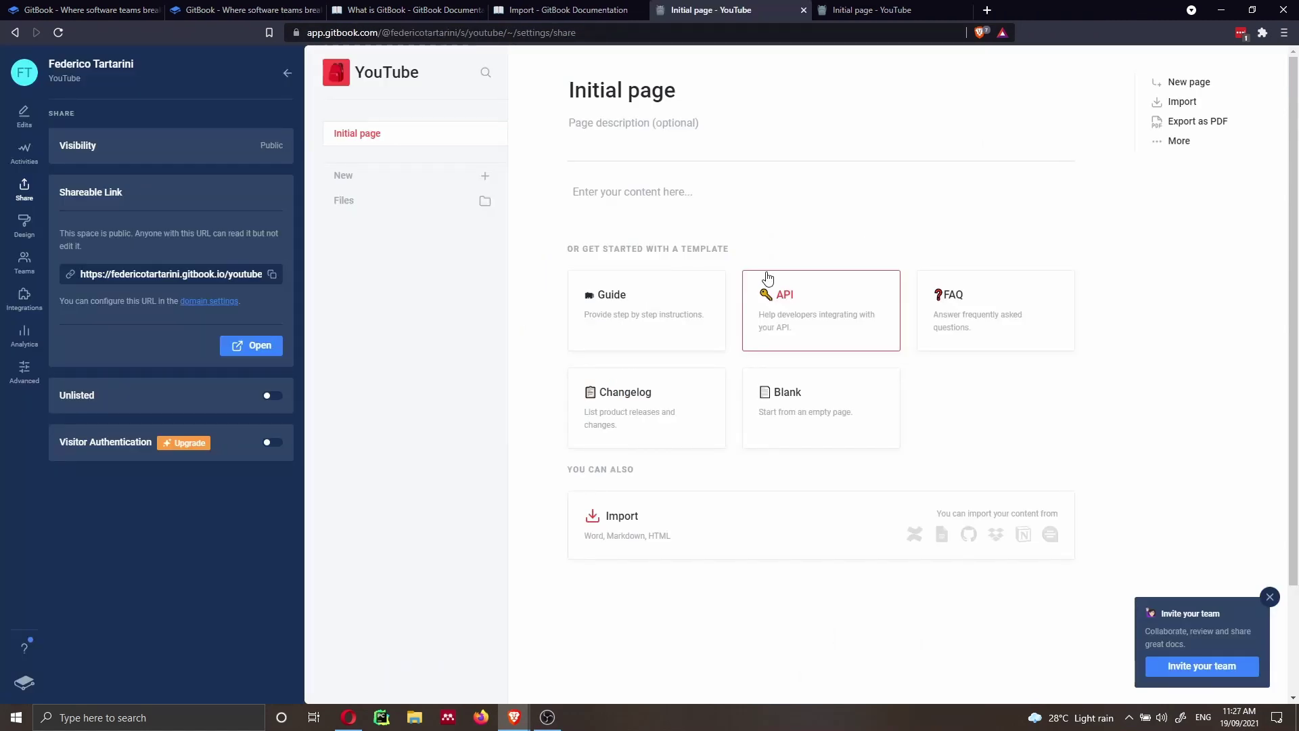
- View the space's advanced settings, and enter "Documentation website" as the initial page's description
{"action": "left_click", "coordinate": [27, 377]}
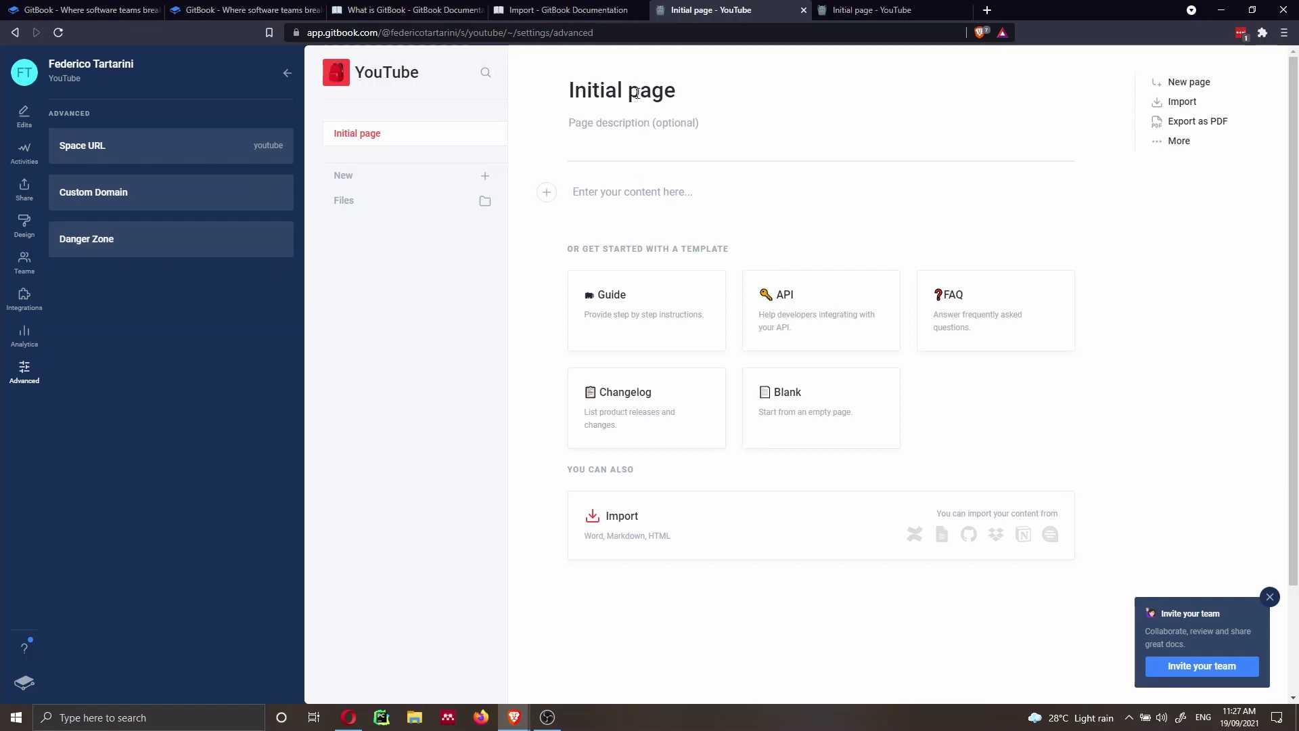
{"action": "left_click", "coordinate": [23, 372]}
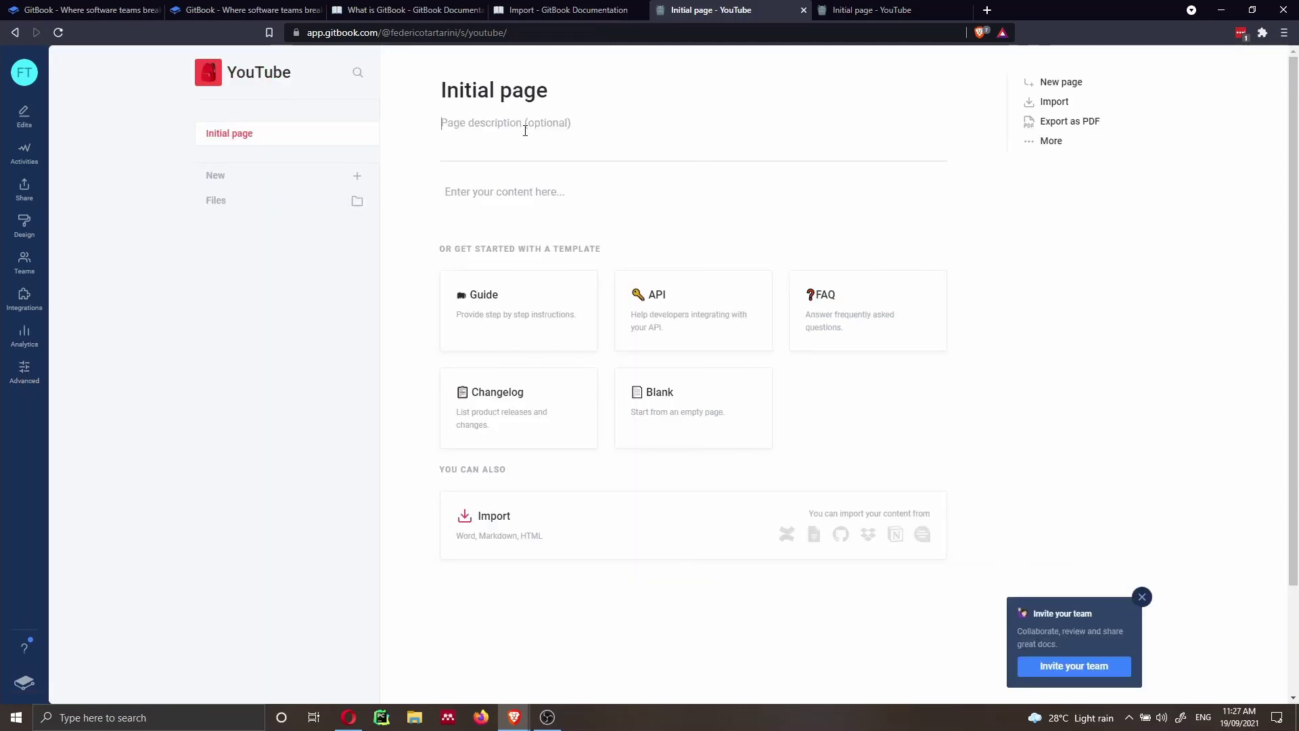
{"action": "type", "text": "Documentati"}
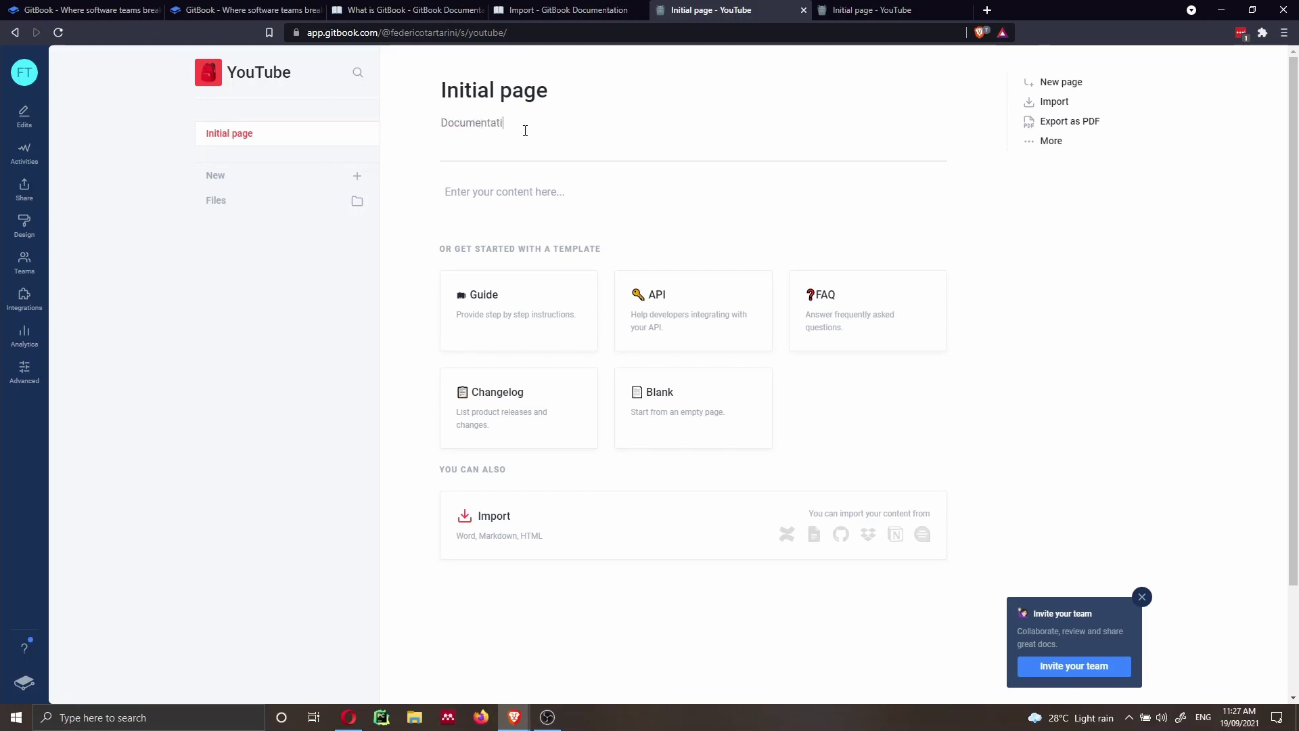
{"action": "type", "text": "on website"}
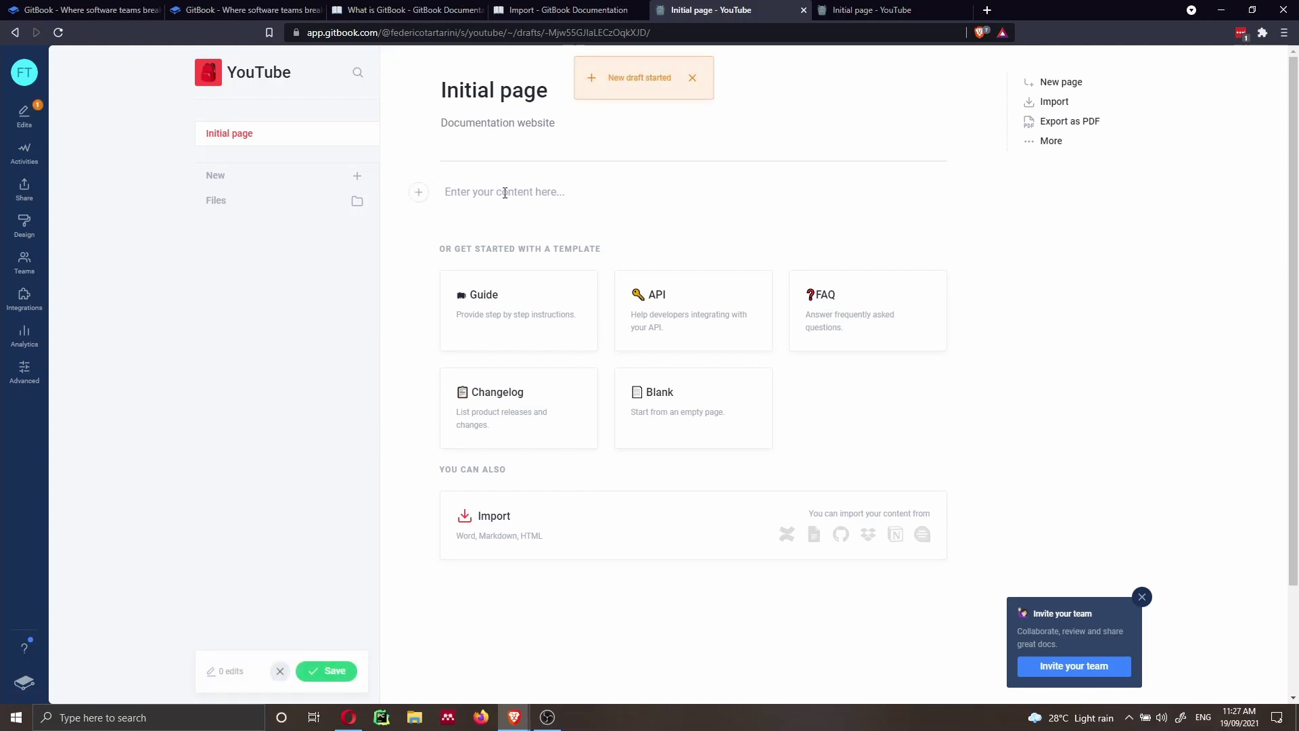
- Add a Heading 2 "Introduction" to the initial page with the placeholder paragraph "eiunwiudniwn" under it
{"action": "left_click", "coordinate": [417, 196]}
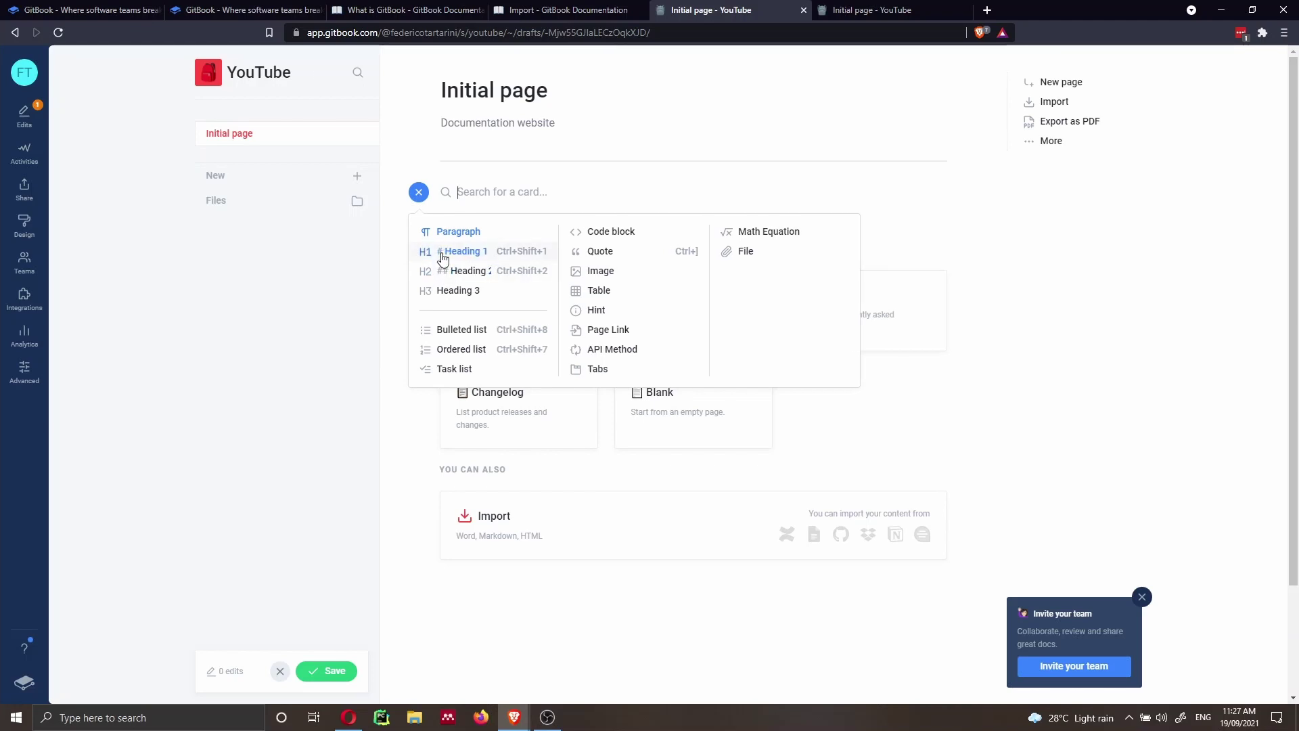
{"action": "left_click", "coordinate": [445, 270]}
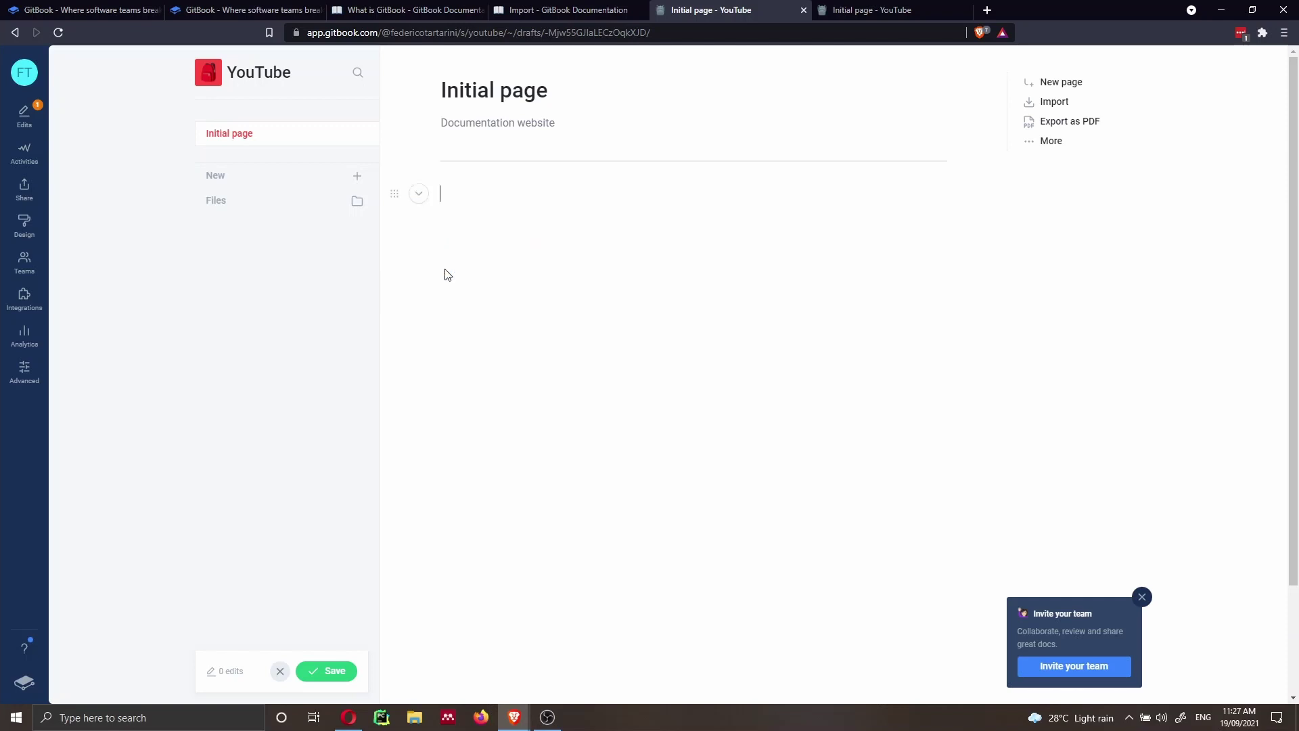
{"action": "type", "text": "Introduction"}
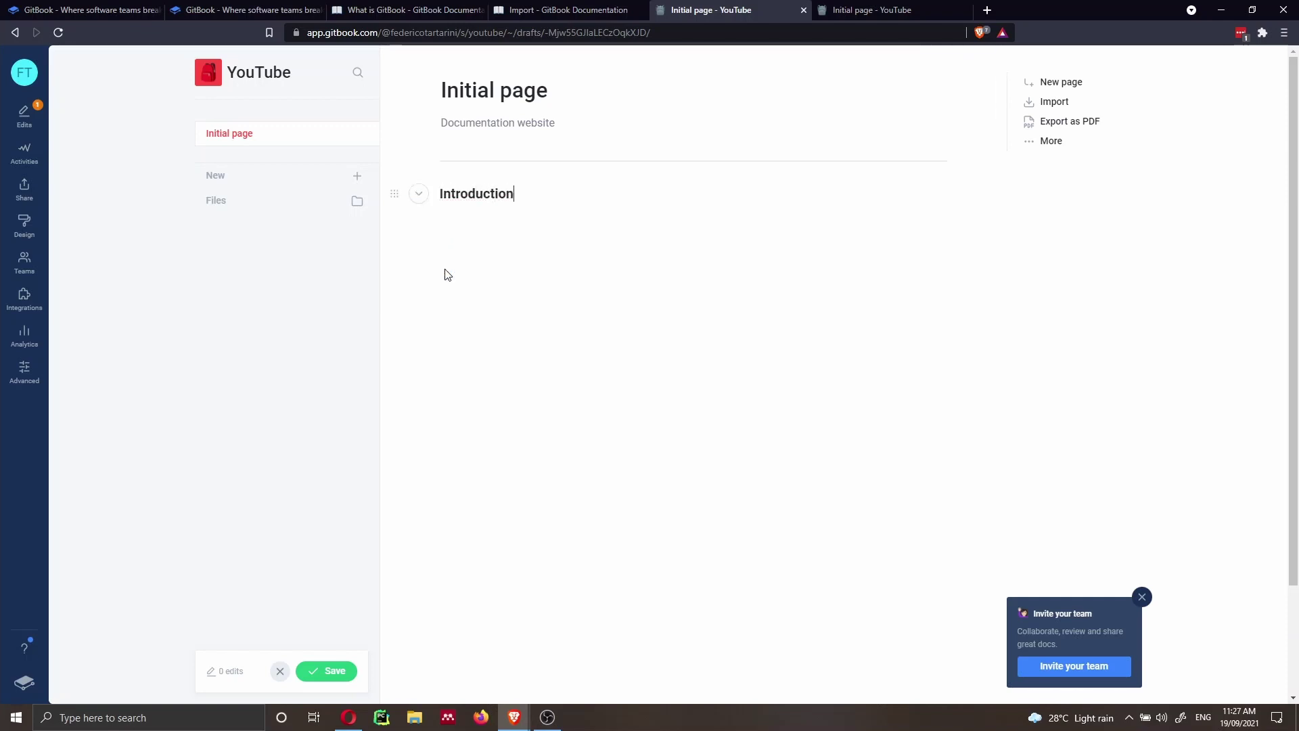
{"action": "key", "text": "Return"}
{"action": "type", "text": "eiunwiudniwn"}
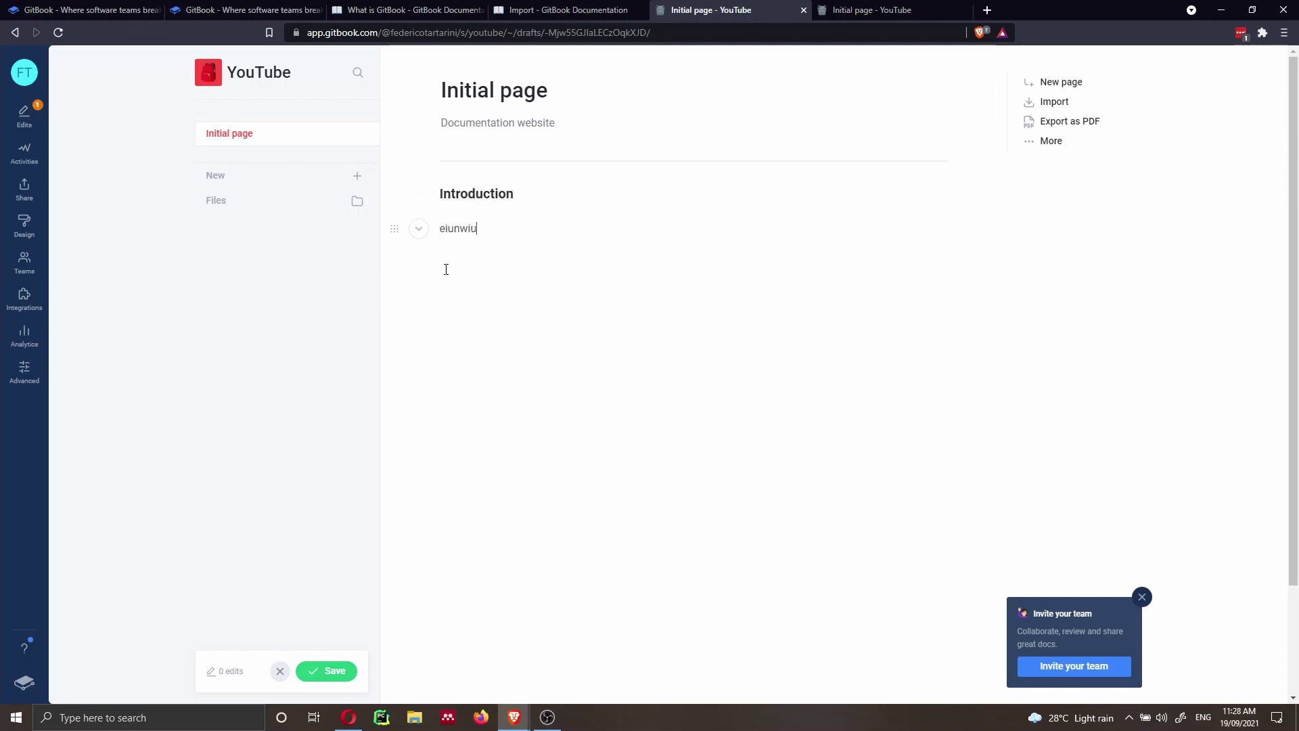
{"action": "key", "text": "Return"}
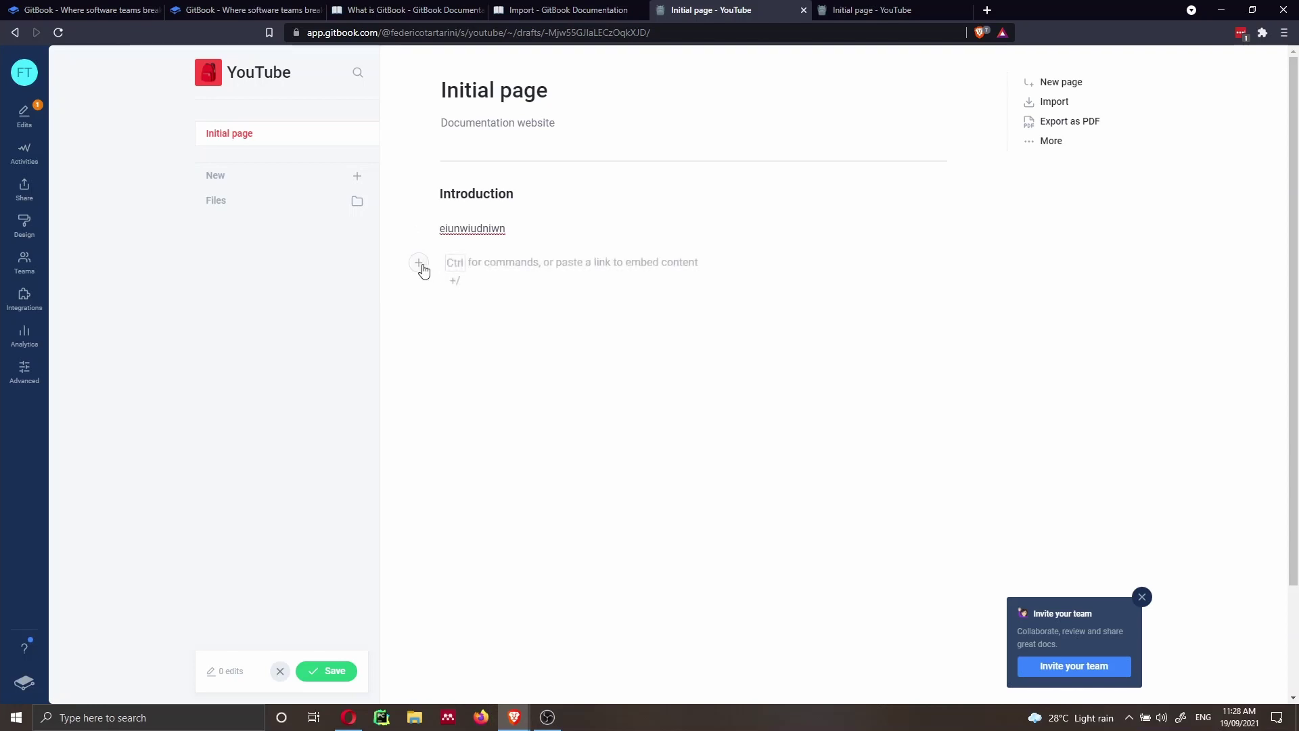
- Add a Heading 3 "Sub-section" below the placeholder paragraph using the ### Markdown syntax
{"action": "left_click", "coordinate": [420, 265]}
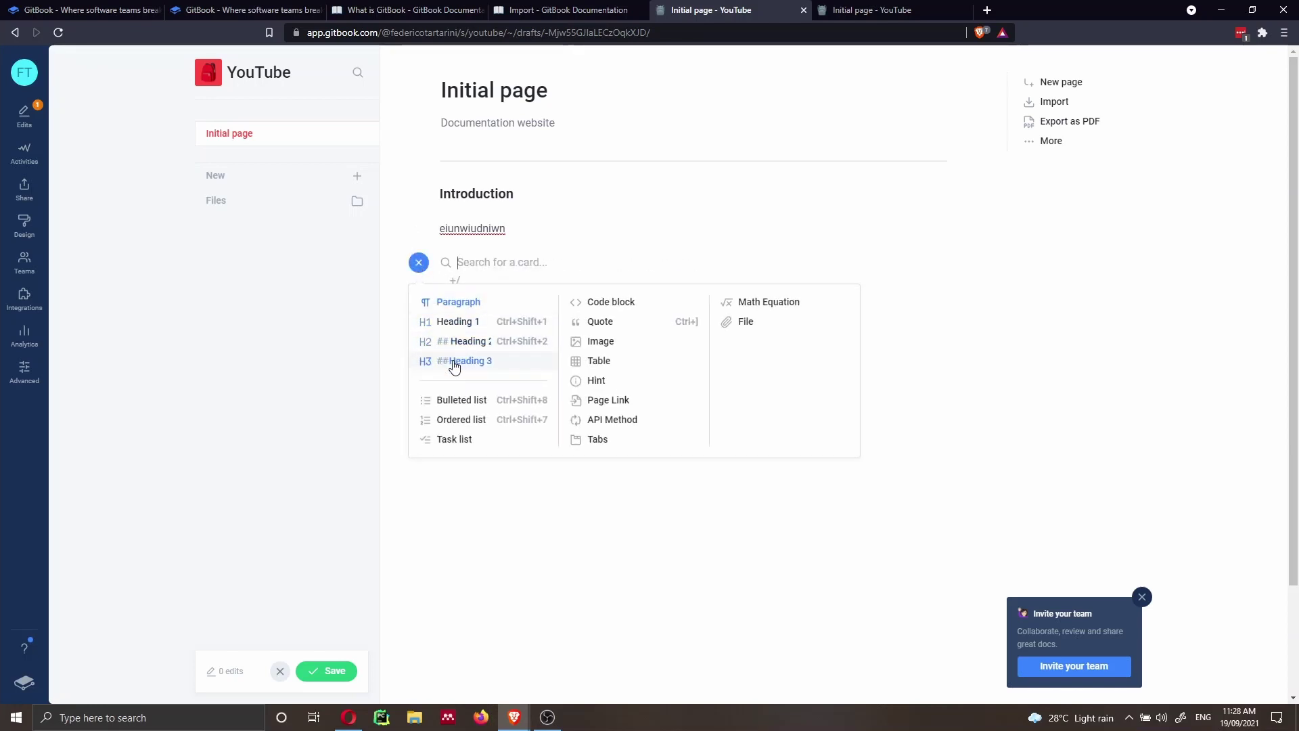
{"action": "key", "text": "Escape"}
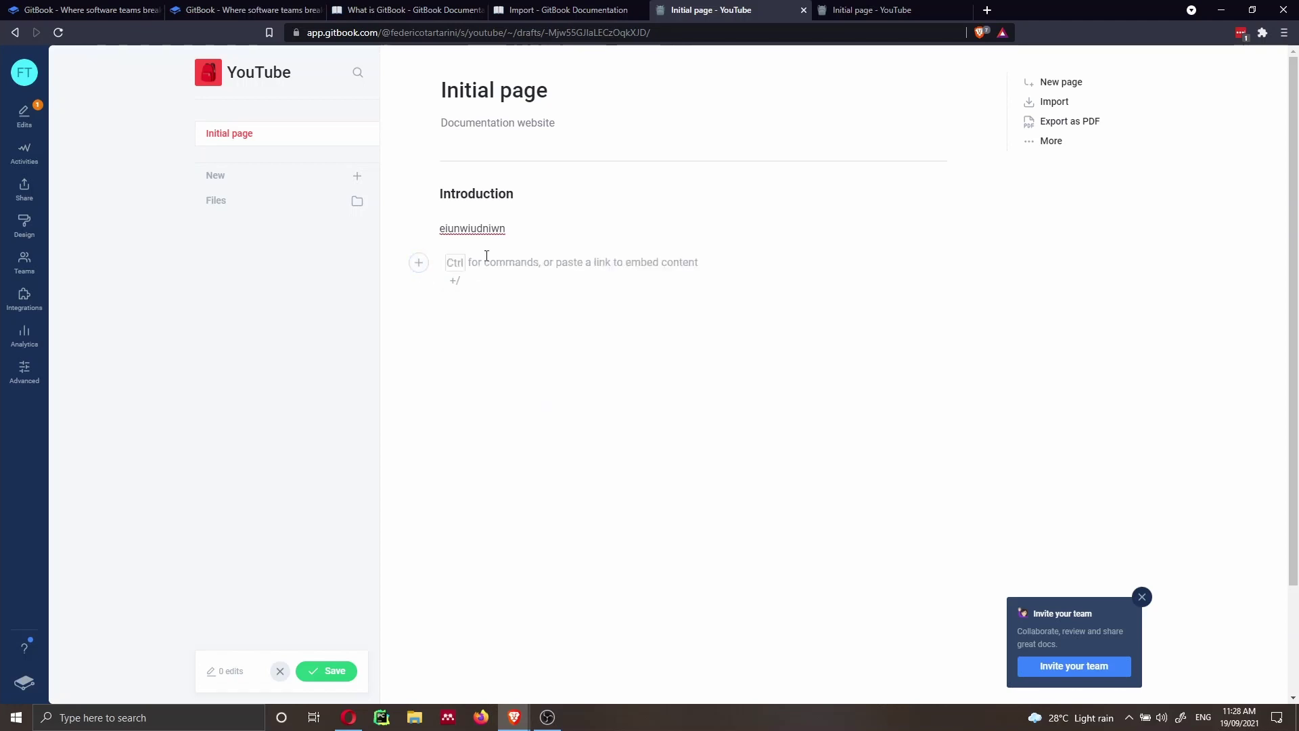
{"action": "type", "text": "###"}
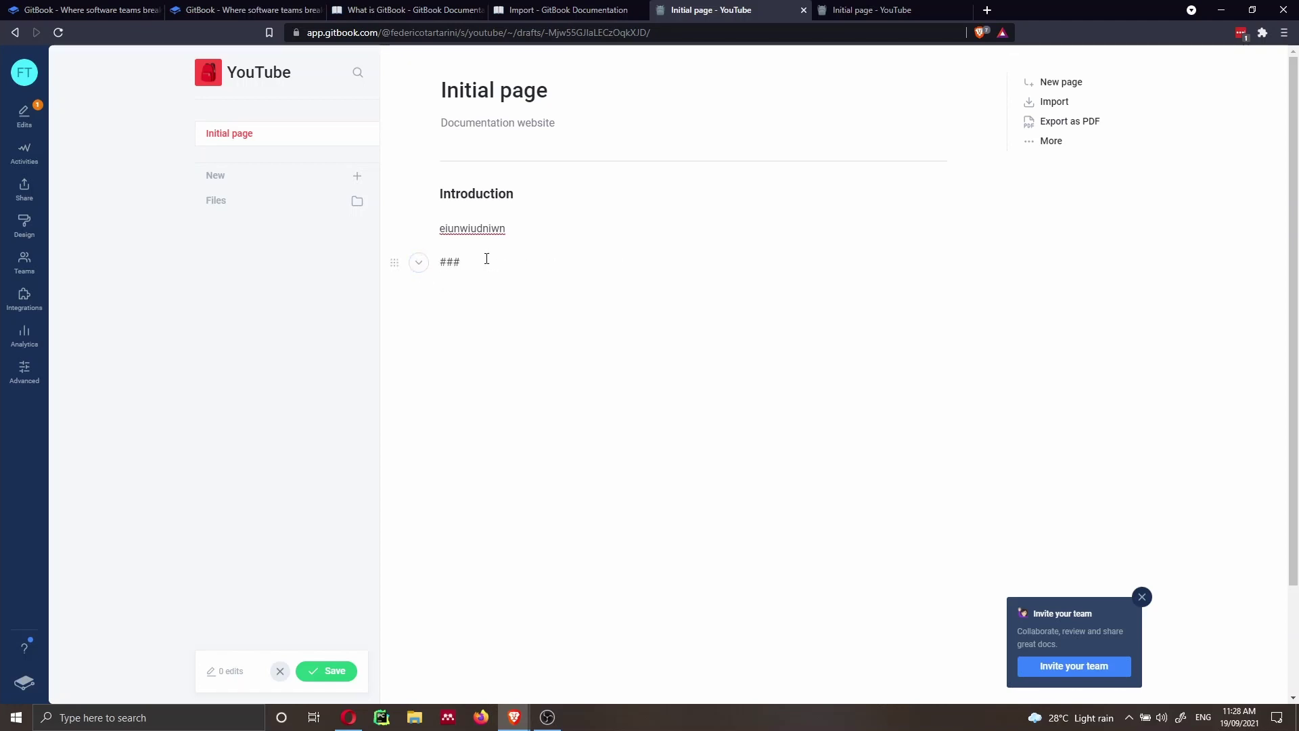
{"action": "key", "text": "space"}
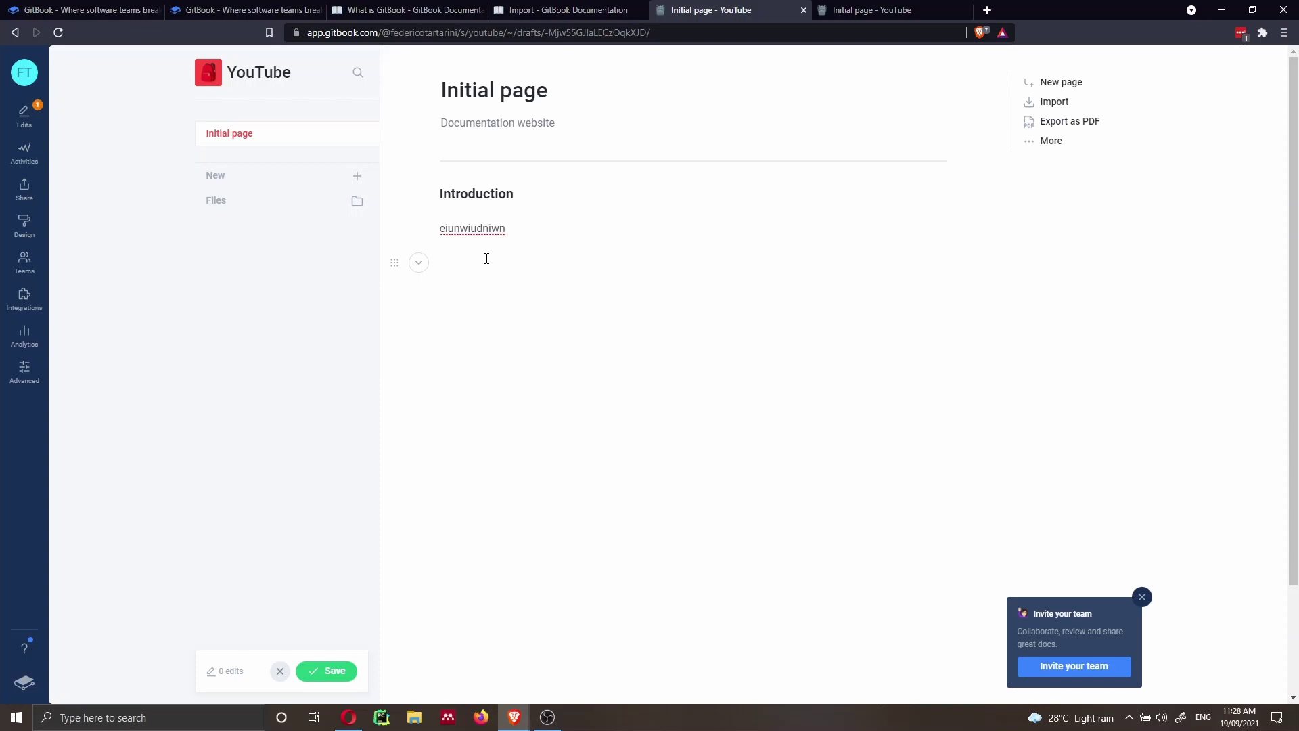
{"action": "type", "text": "Su"}
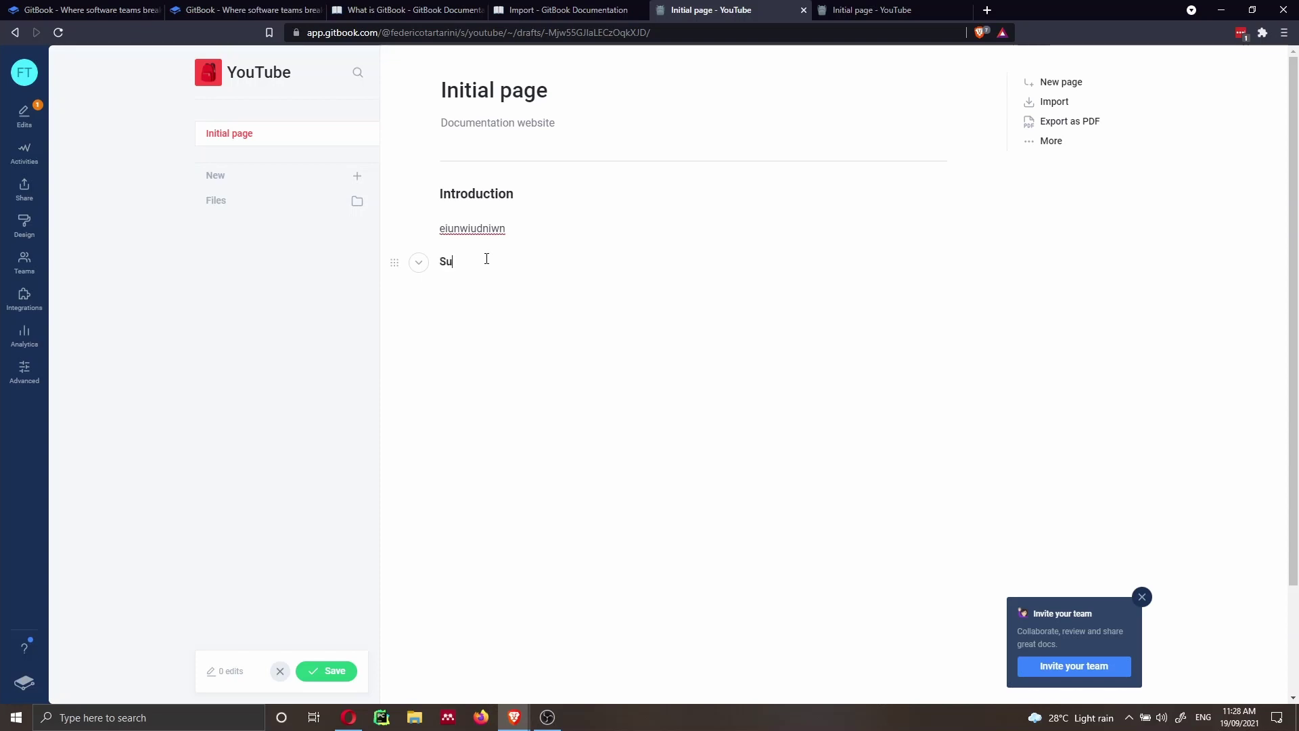
{"action": "type", "text": "b-section"}
{"action": "key", "text": "Return"}
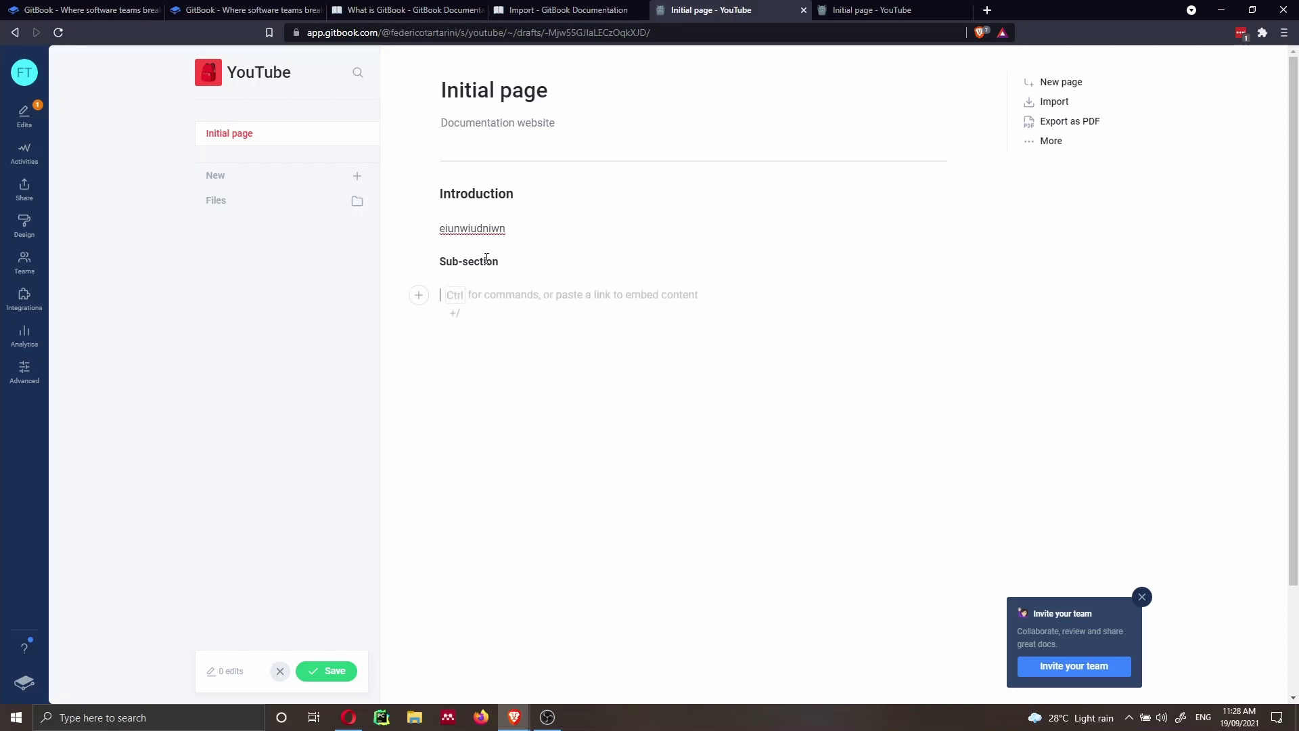
- Add a bulleted list under the Sub-section heading with the entry "item one"
{"action": "left_click", "coordinate": [420, 297]}
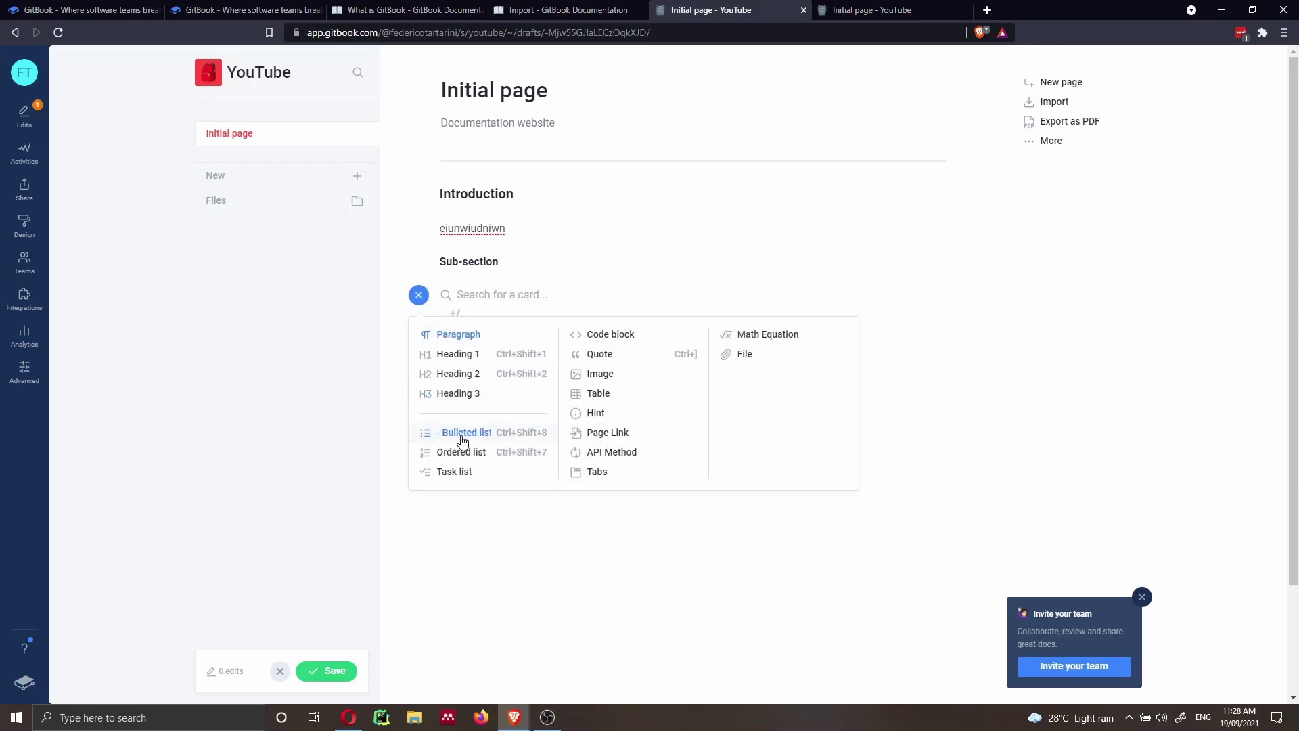
{"action": "left_click", "coordinate": [460, 439]}
{"action": "type", "text": "it"}
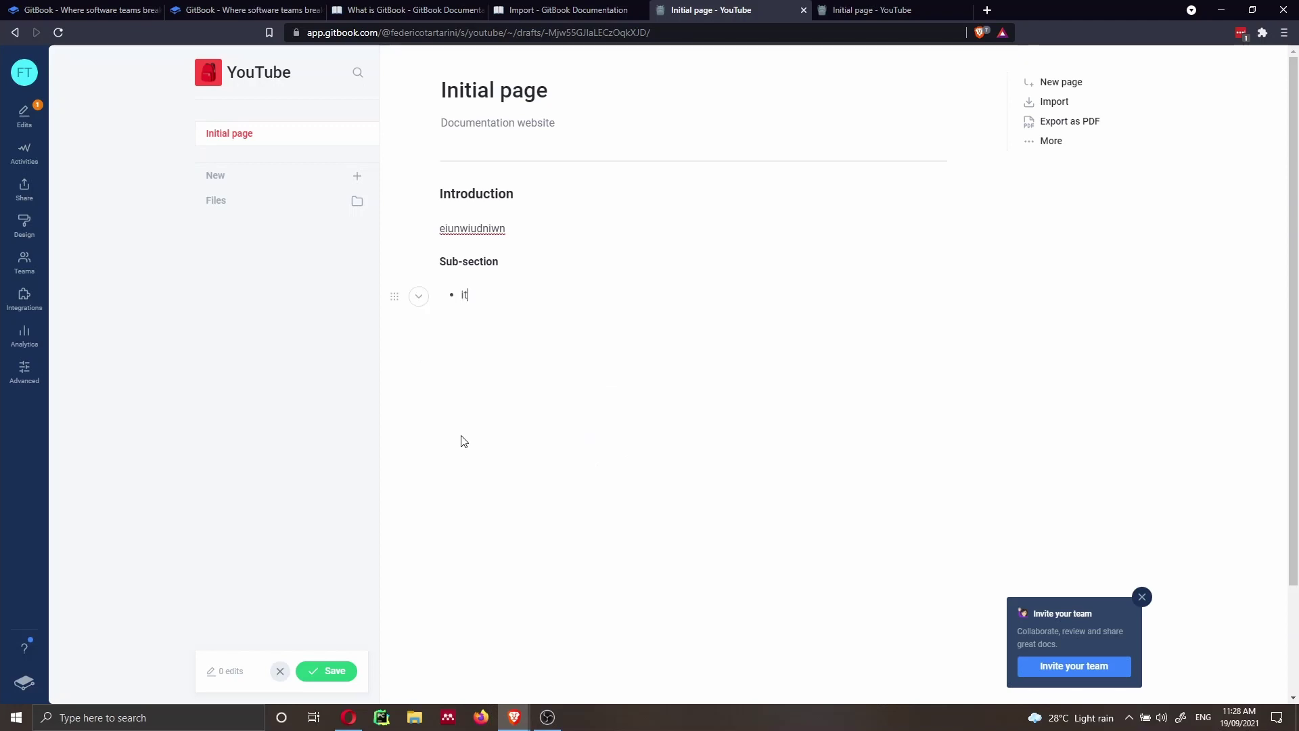
{"action": "type", "text": "em one"}
{"action": "key", "text": "Return"}
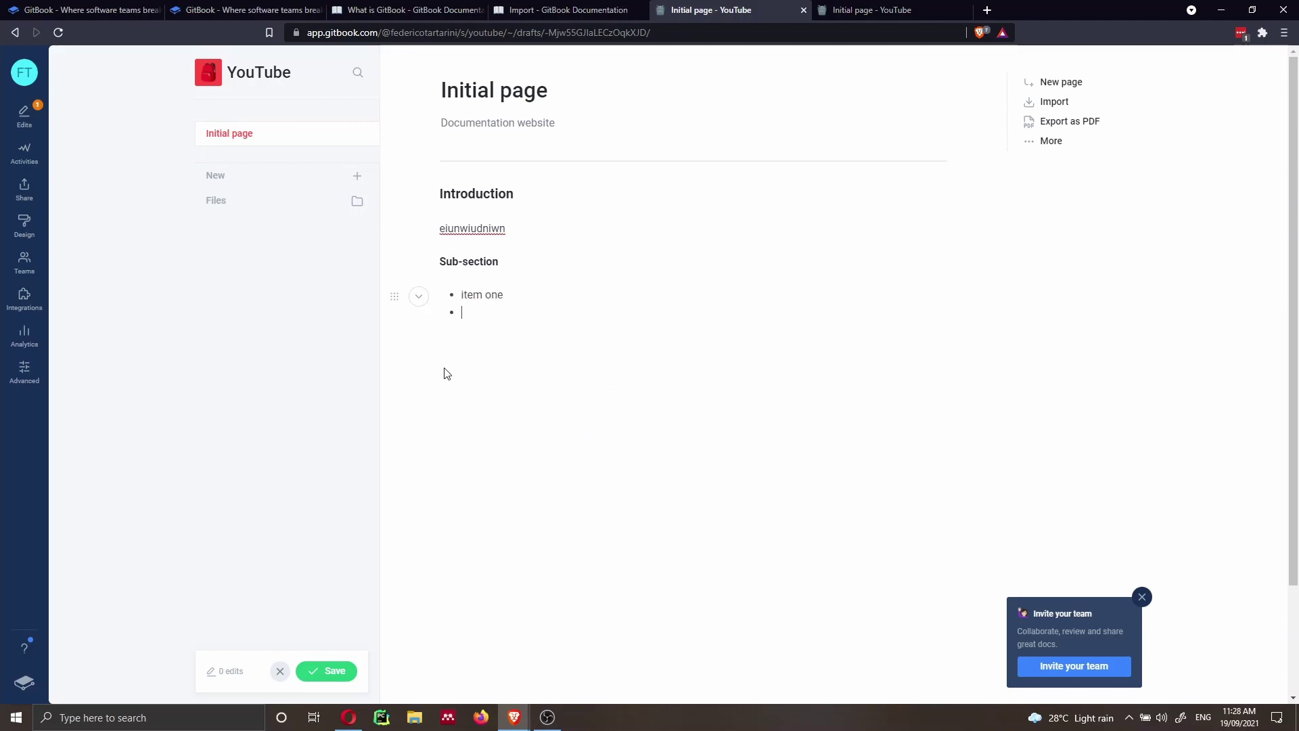
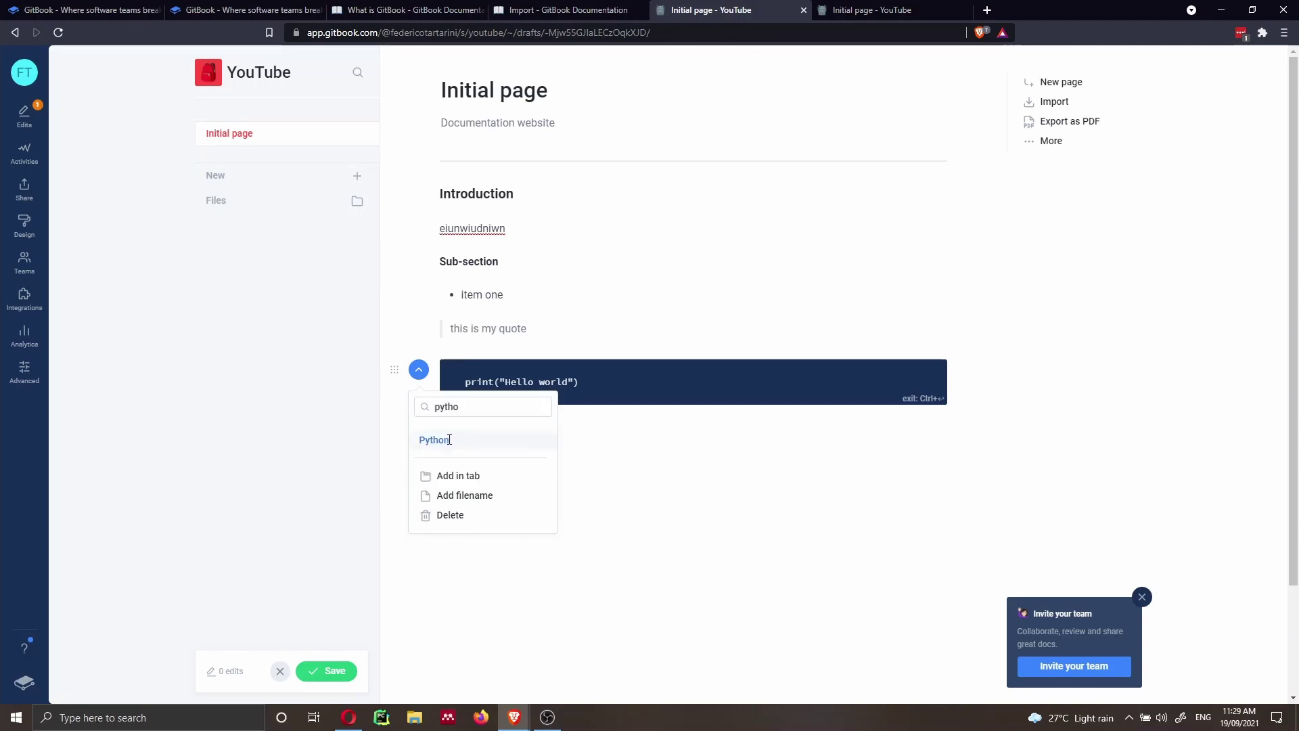
- Set the "Hello world" code block's language to Python, and turn it into a tabbed block with a second tab
{"action": "left_click", "coordinate": [440, 440]}
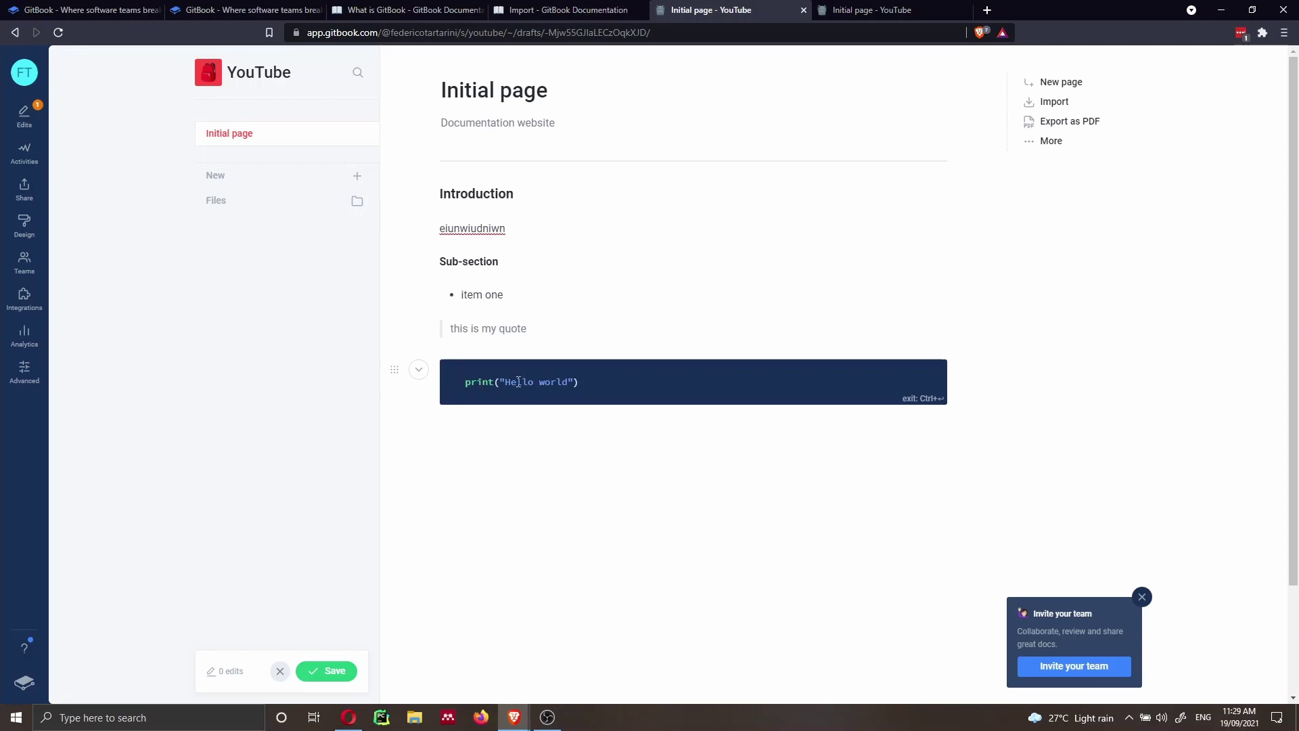
{"action": "left_click", "coordinate": [418, 371]}
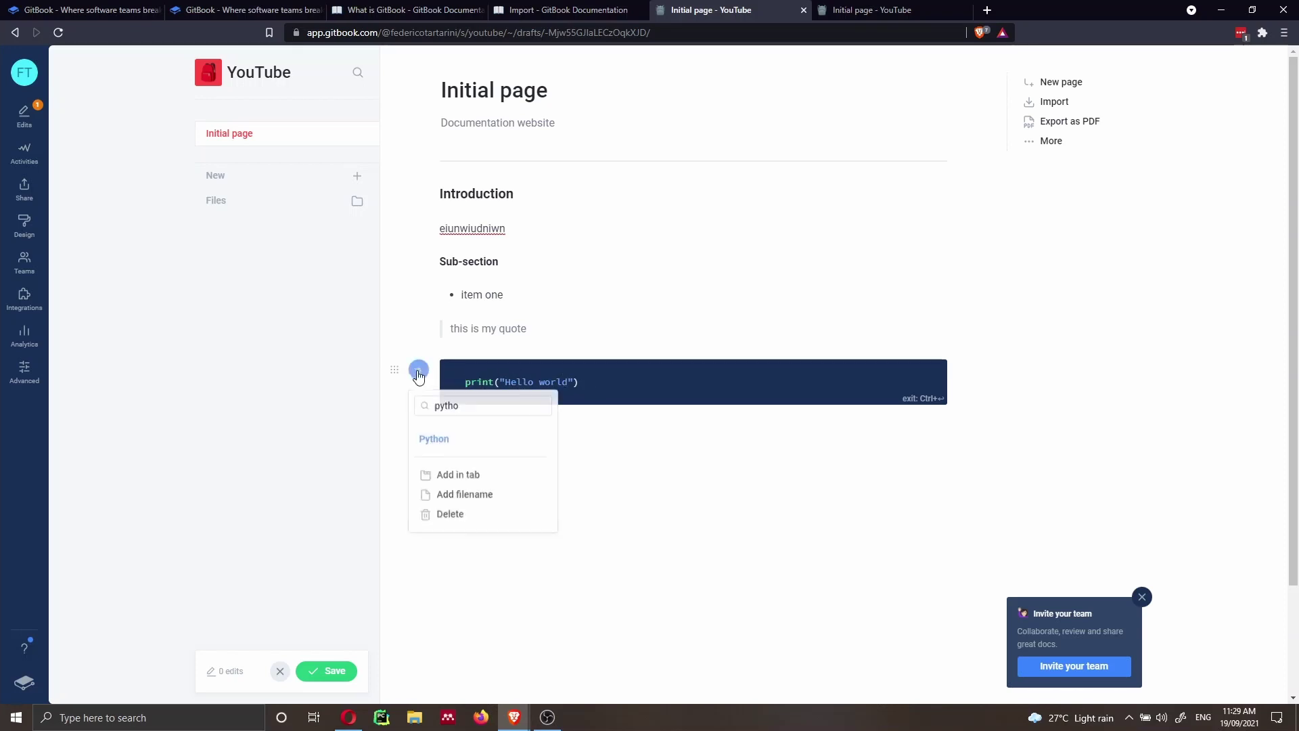
{"action": "left_click", "coordinate": [482, 475]}
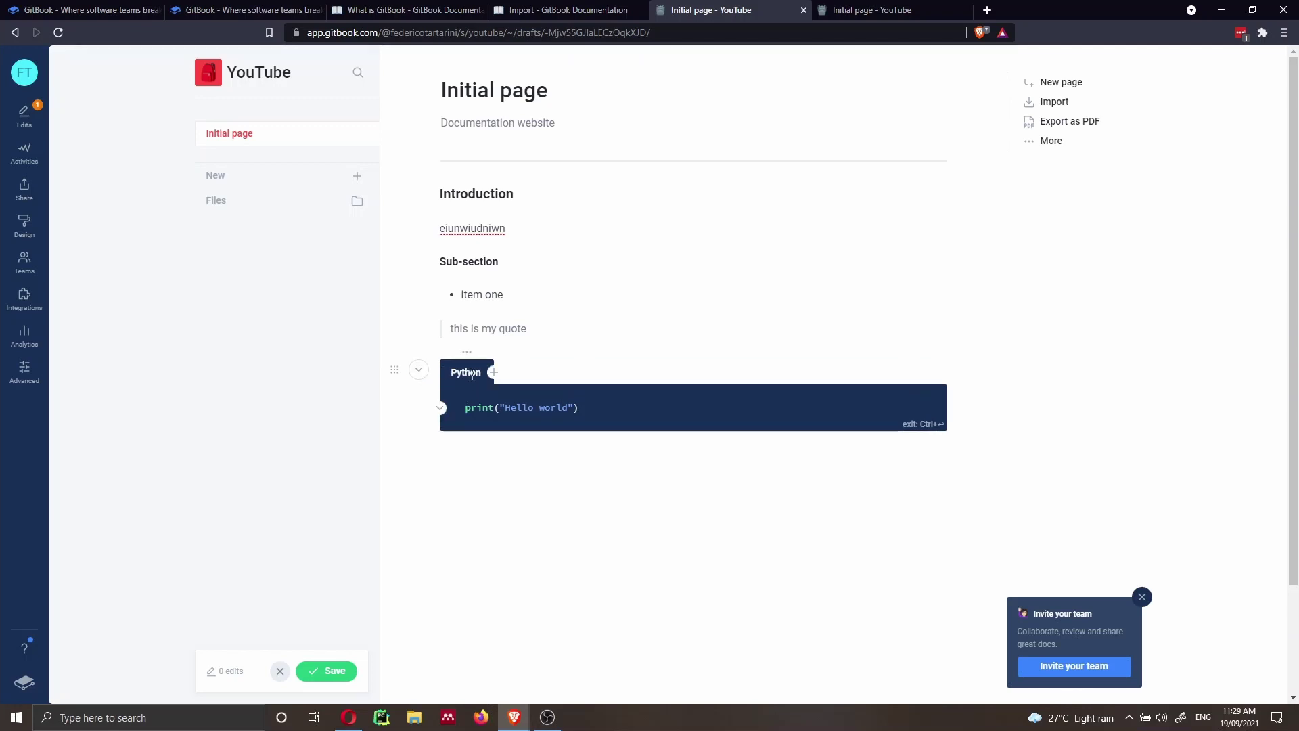
{"action": "left_click", "coordinate": [493, 372]}
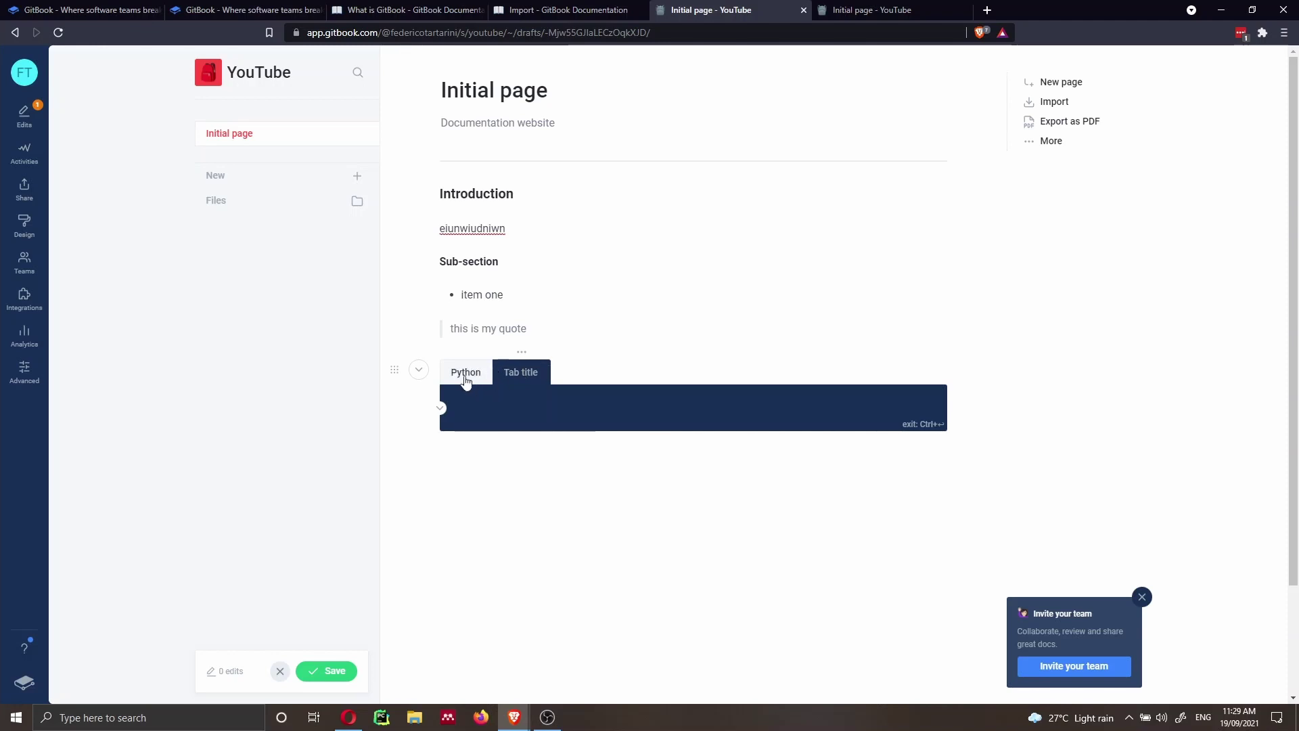
{"action": "left_click", "coordinate": [464, 376]}
{"action": "left_click", "coordinate": [526, 369]}
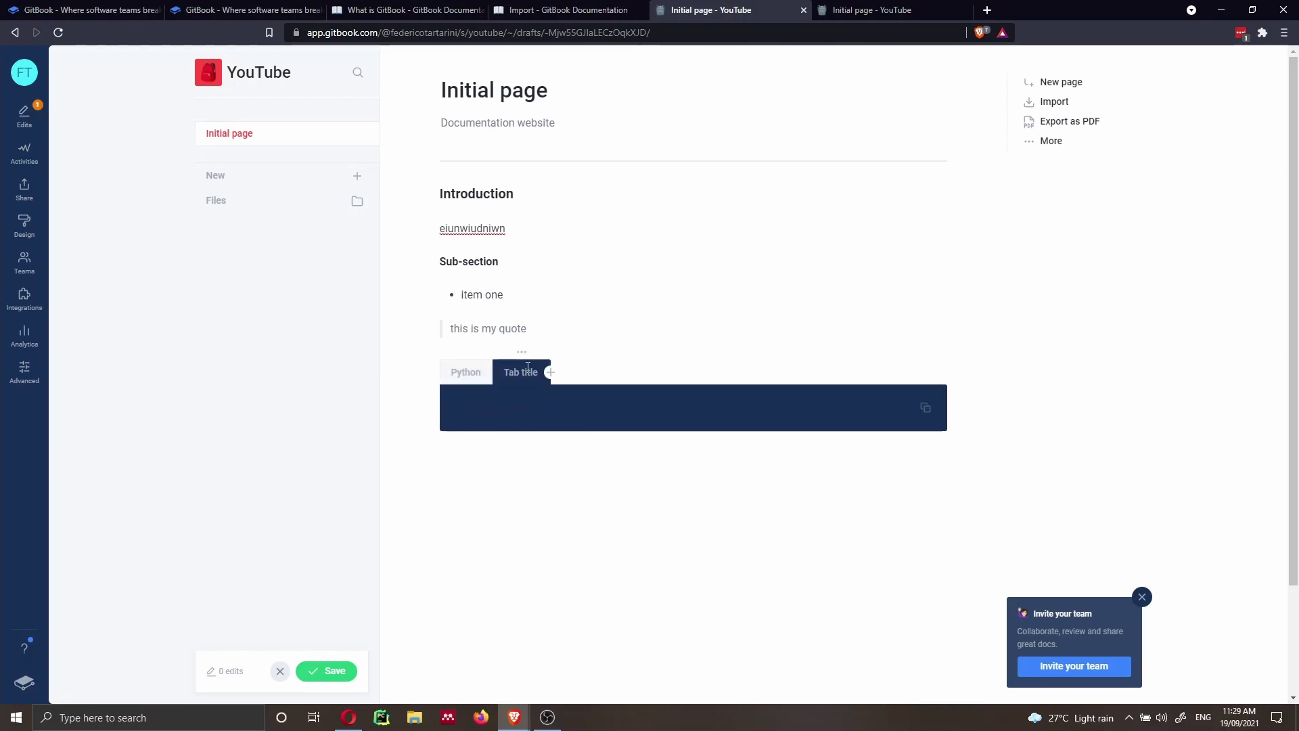
- Enter consolo.log("Hello") as the second tab's code and title that tab "JavaScript"
{"action": "left_click", "coordinate": [514, 409]}
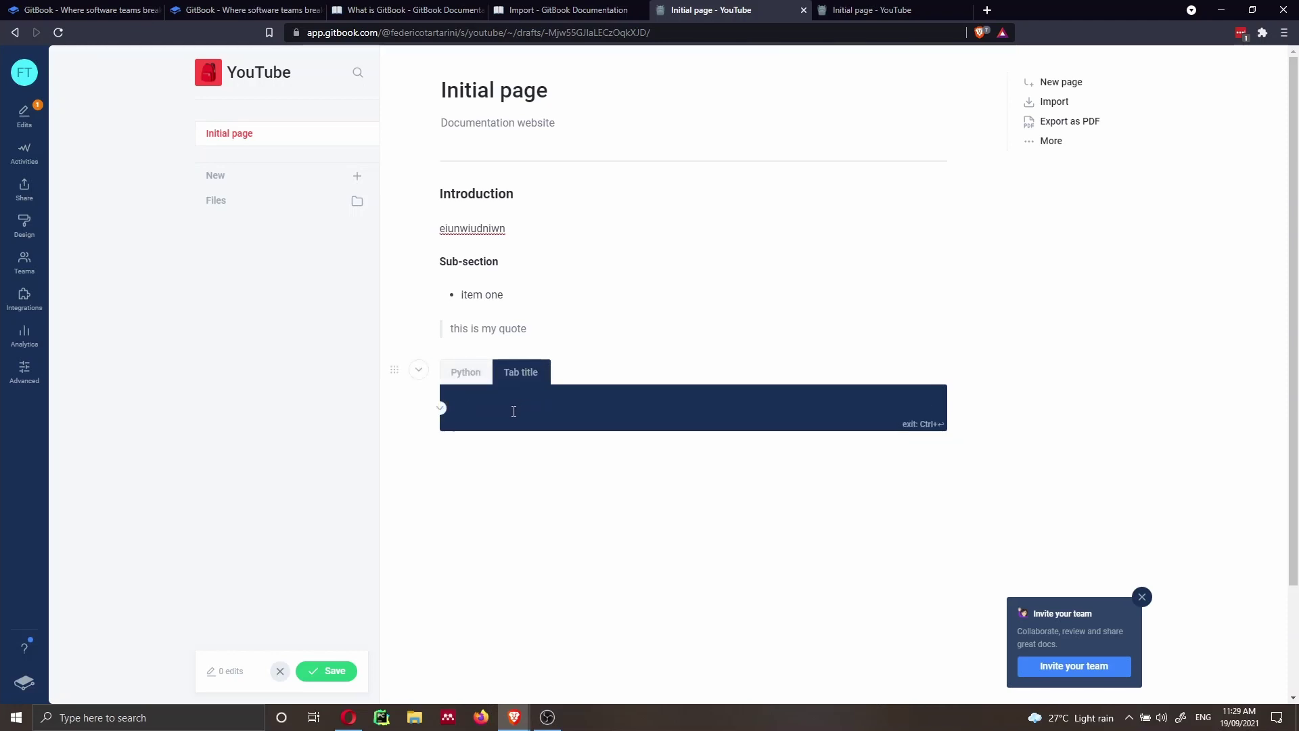
{"action": "type", "text": "consolo"}
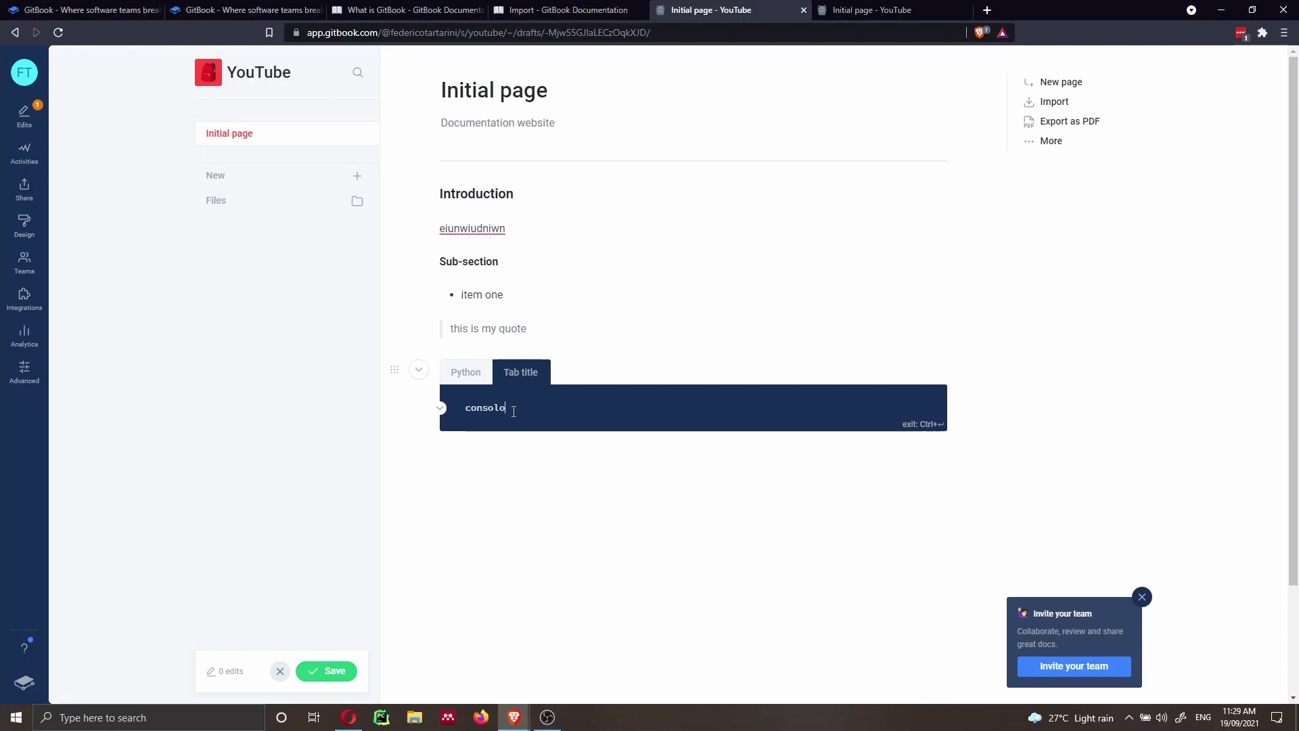
{"action": "type", "text": ".log("}
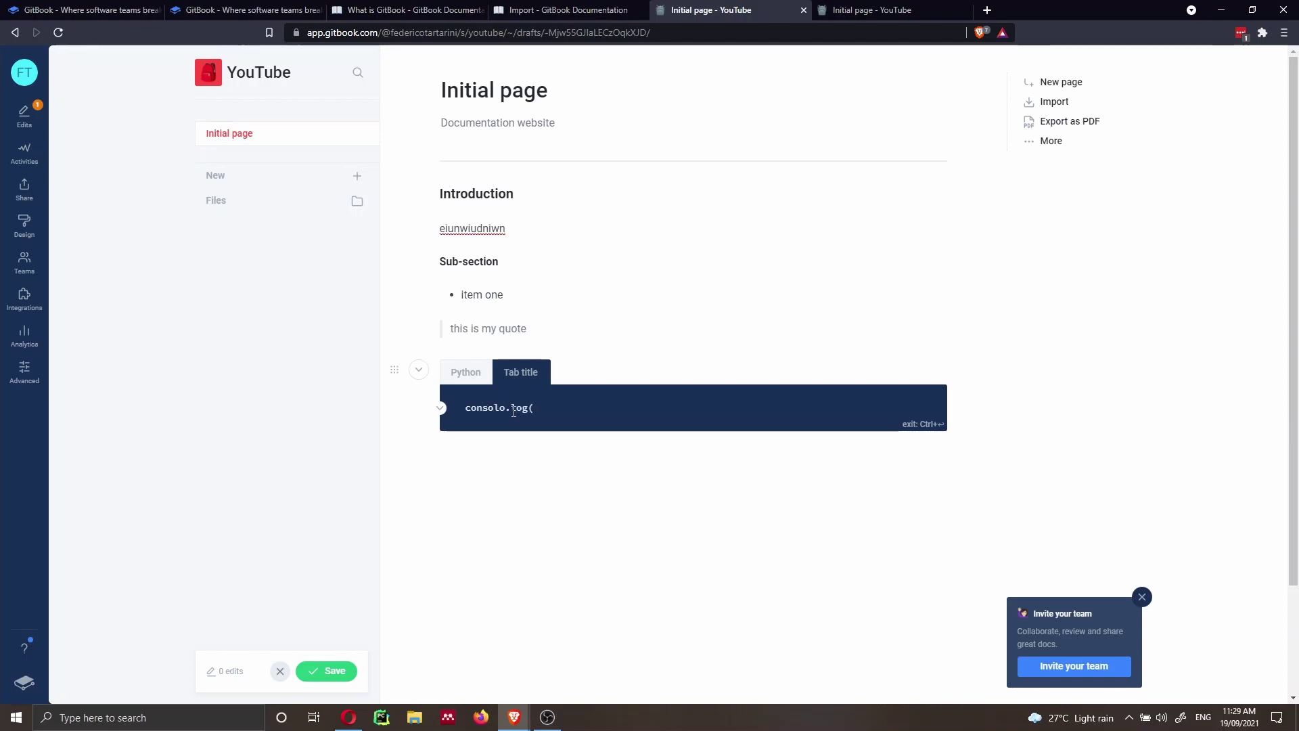
{"action": "type", "text": "\"Hello\")"}
{"action": "left_click", "coordinate": [526, 371]}
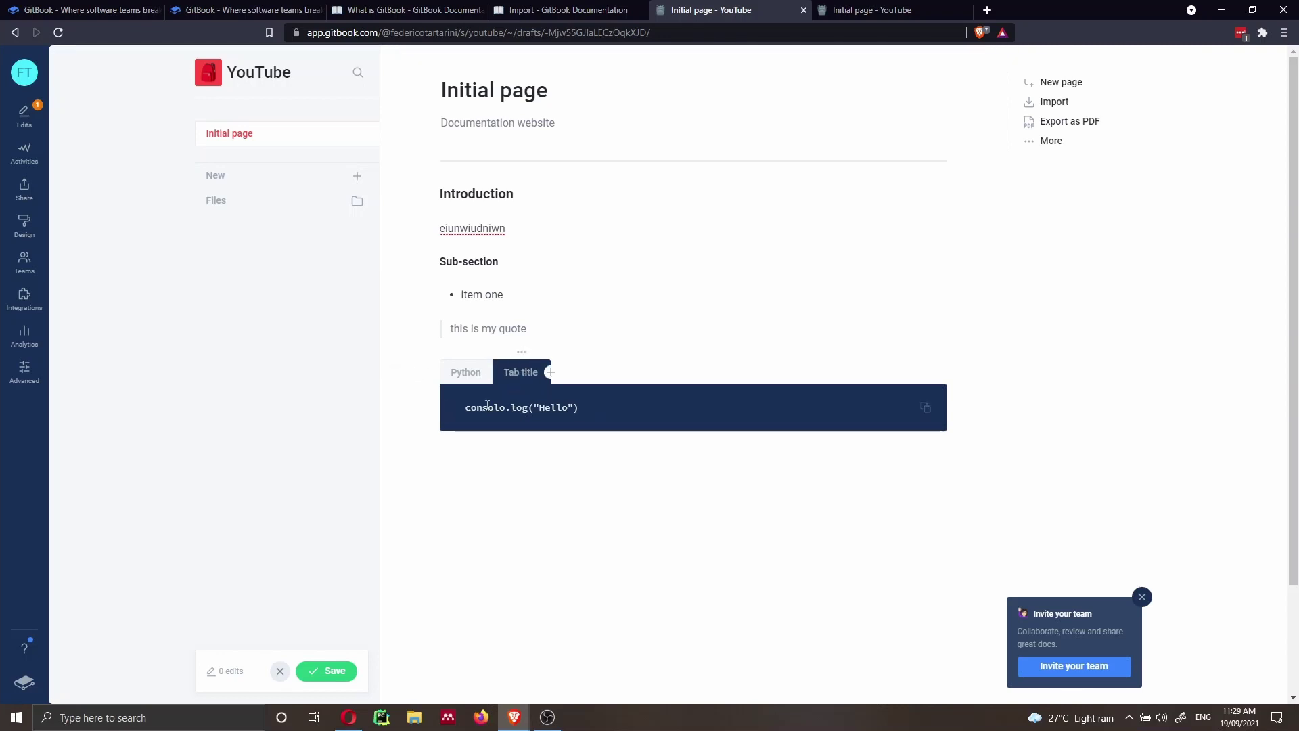
{"action": "type", "text": "Ja"}
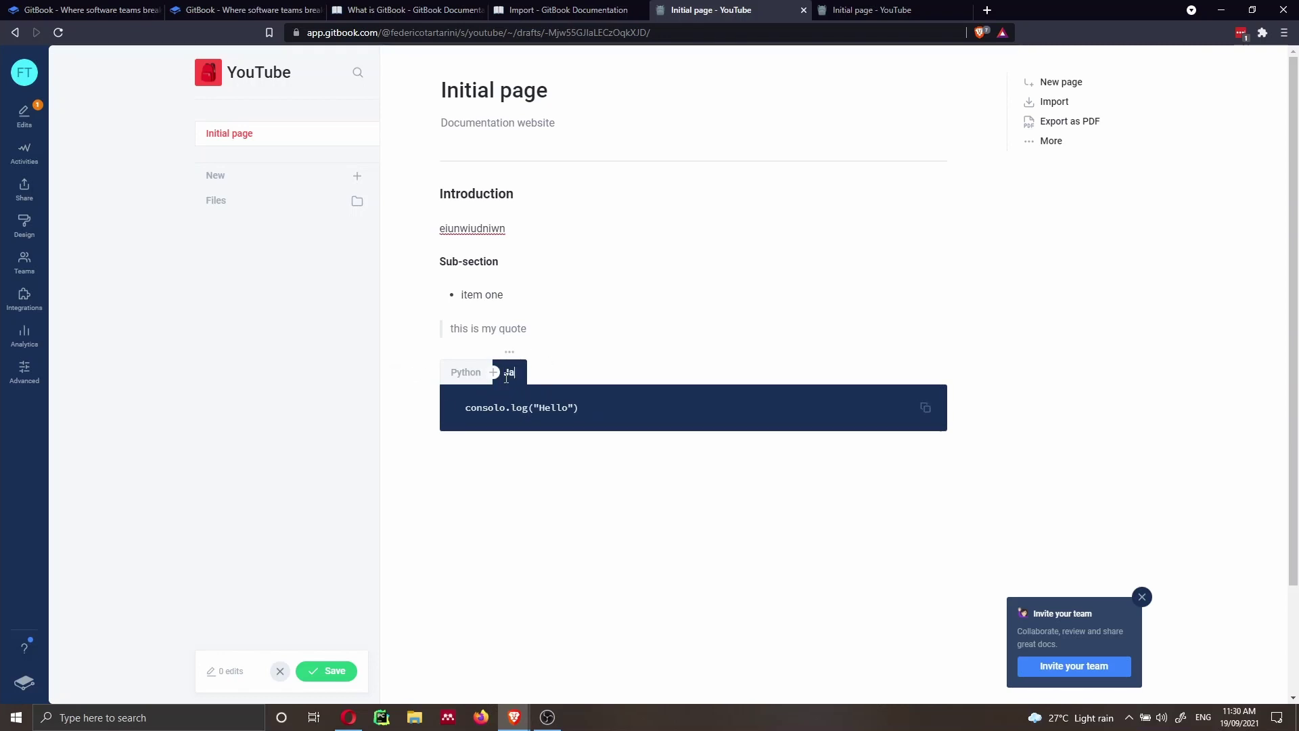
{"action": "type", "text": "vaScript"}
- Choose a code language for the JavaScript tab from the matches for "java", and view both code tabs
{"action": "left_click", "coordinate": [440, 409]}
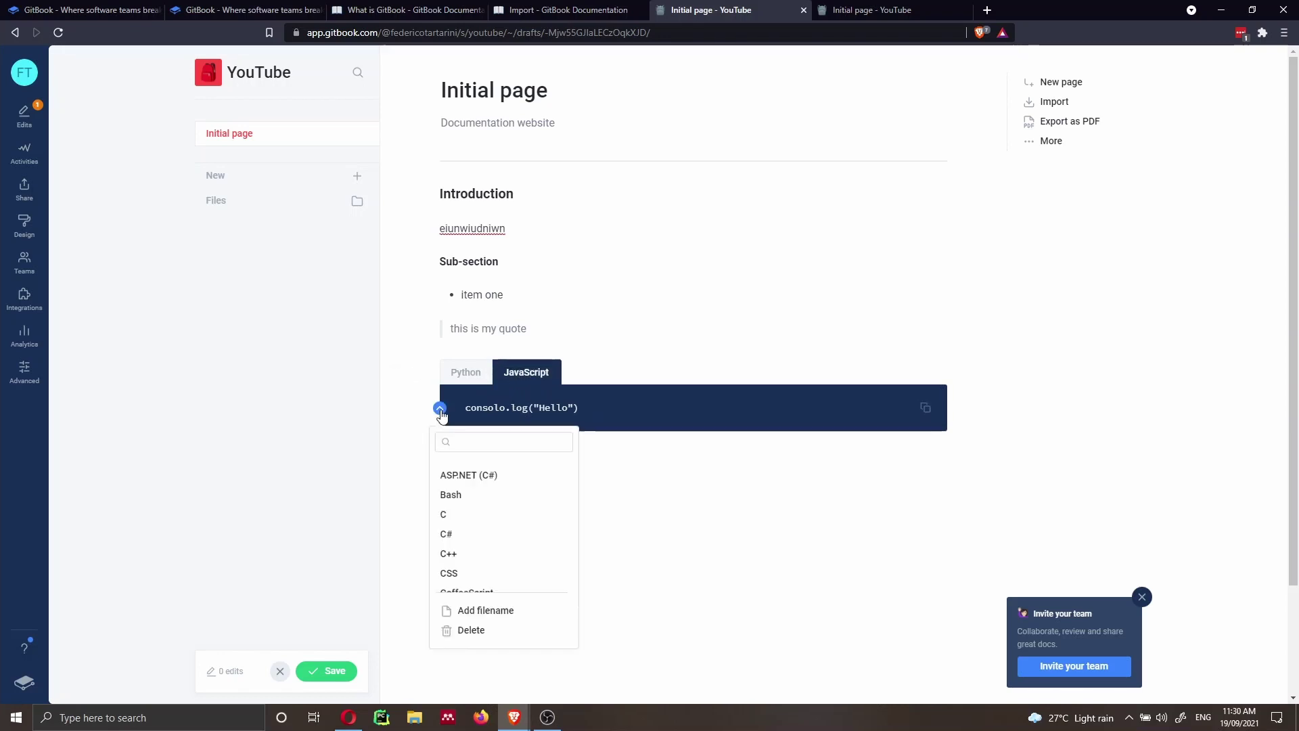
{"action": "left_click", "coordinate": [473, 446]}
{"action": "type", "text": "java"}
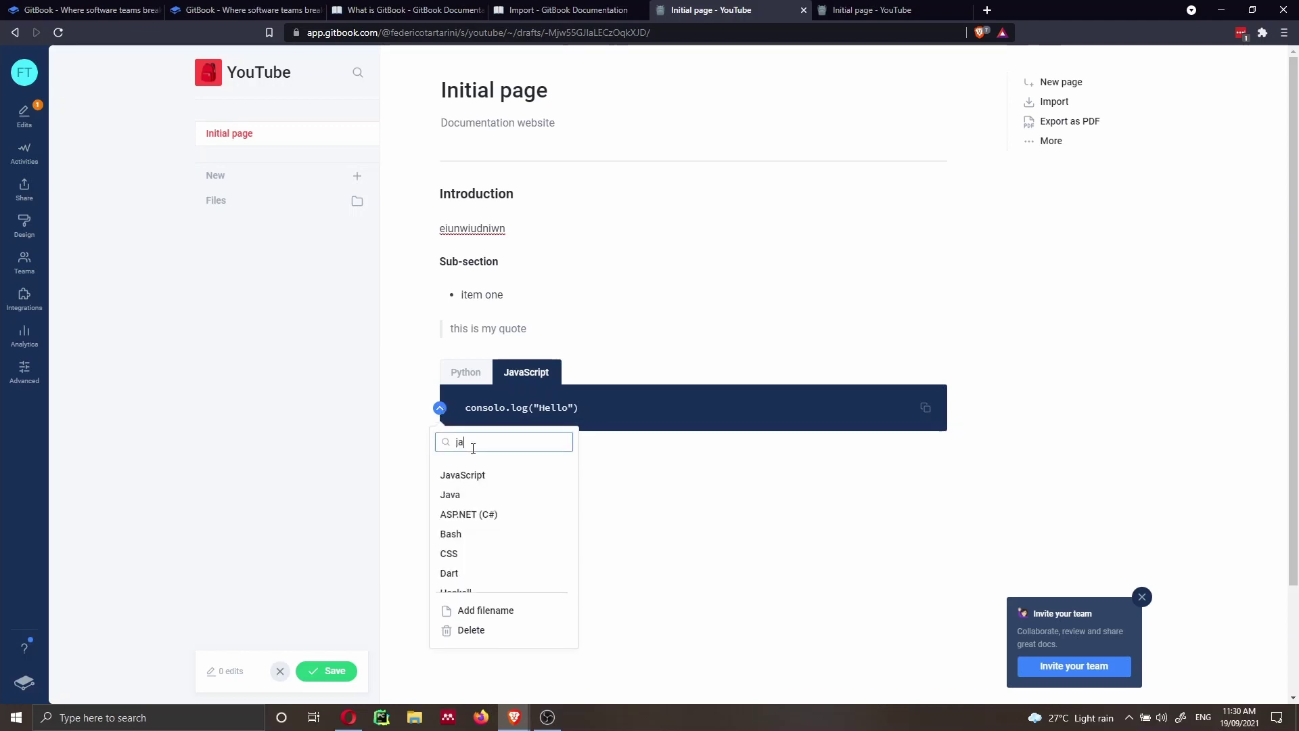
{"action": "left_click", "coordinate": [483, 501]}
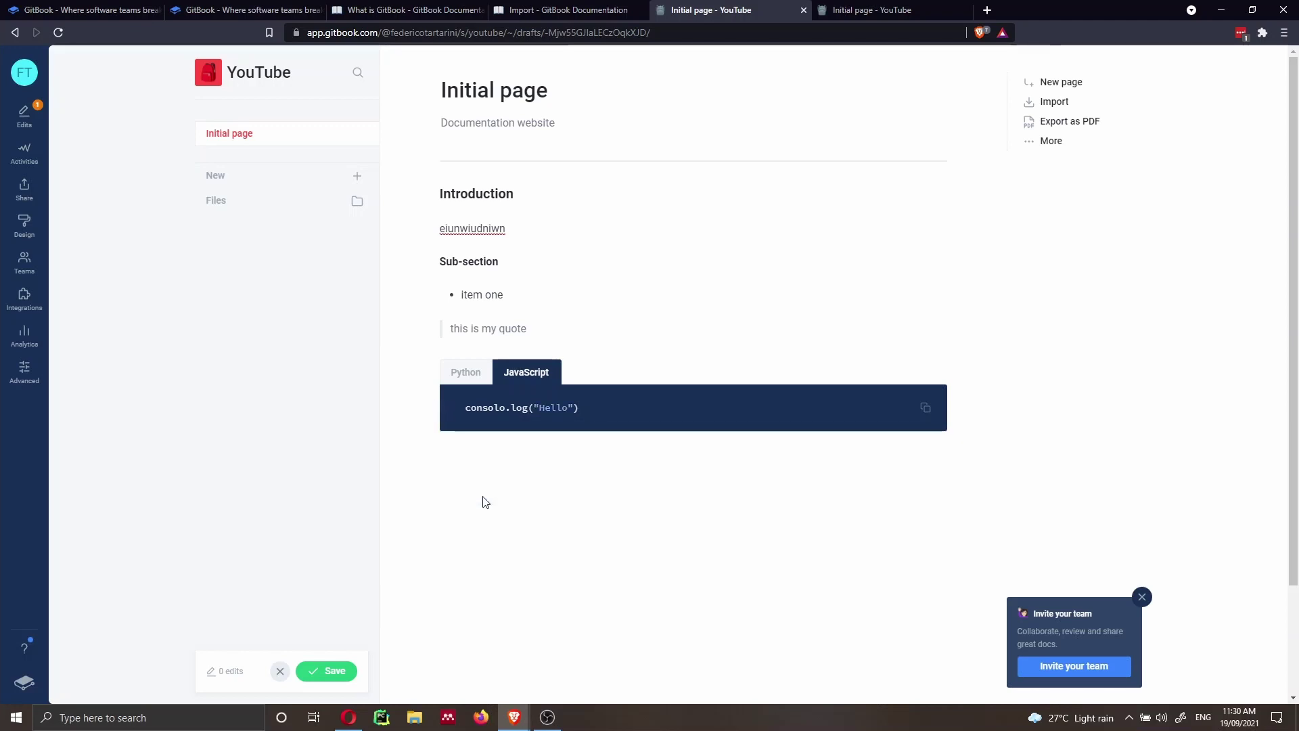
{"action": "left_click", "coordinate": [466, 374]}
{"action": "left_click", "coordinate": [525, 372]}
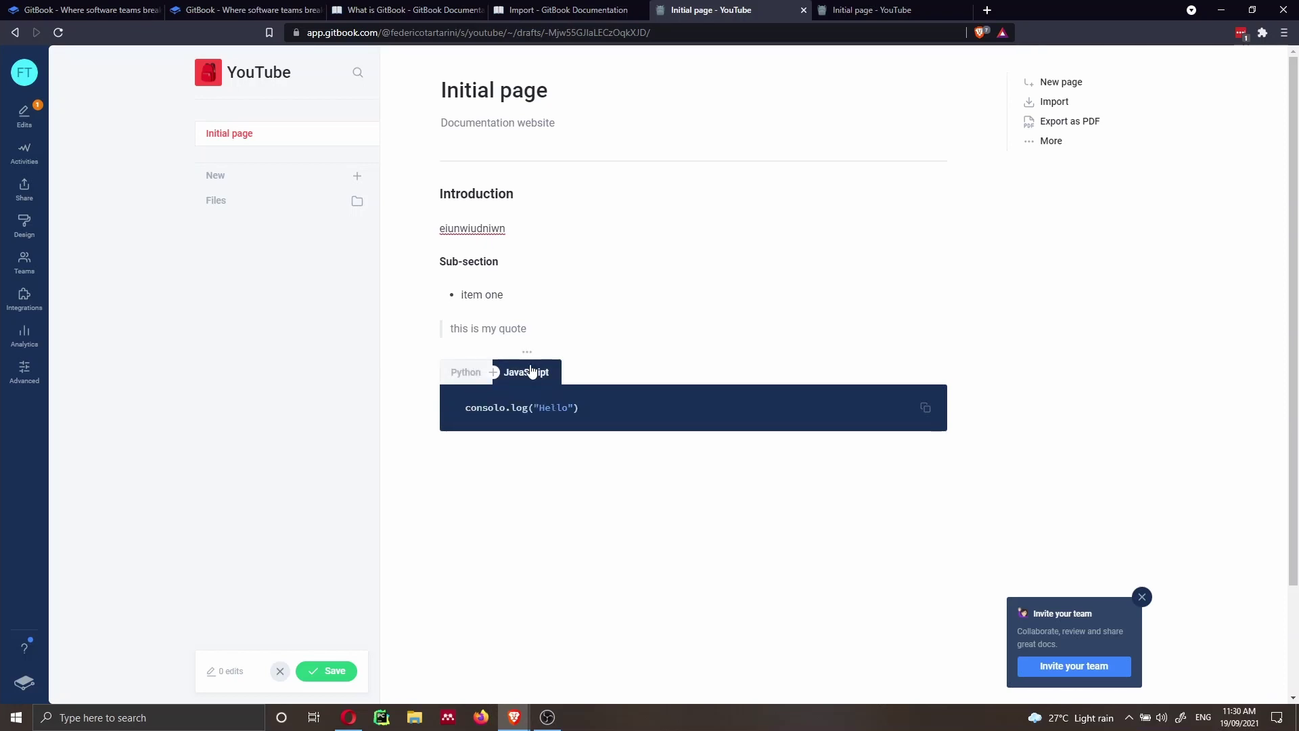
- Insert a table below the code tabs with the column titles Items and Price and a row containing Bread and 5
{"action": "left_click", "coordinate": [499, 462]}
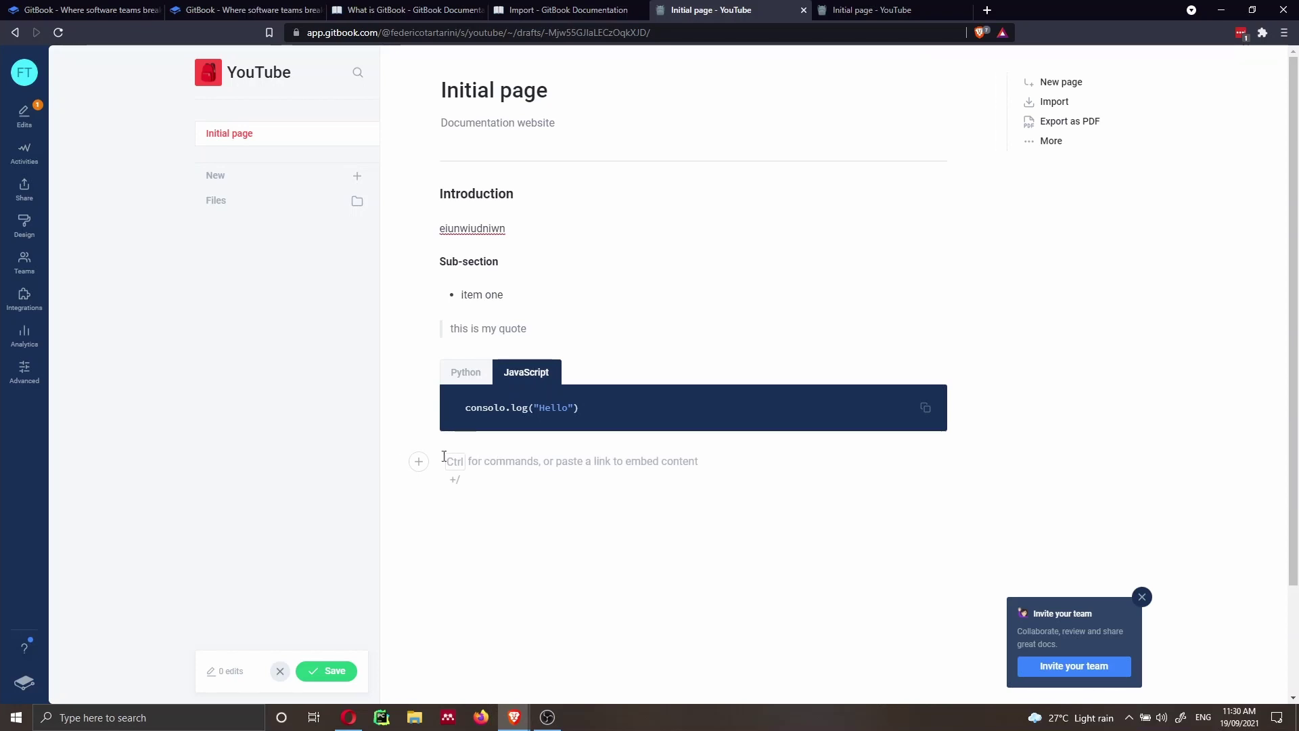
{"action": "left_click", "coordinate": [419, 461]}
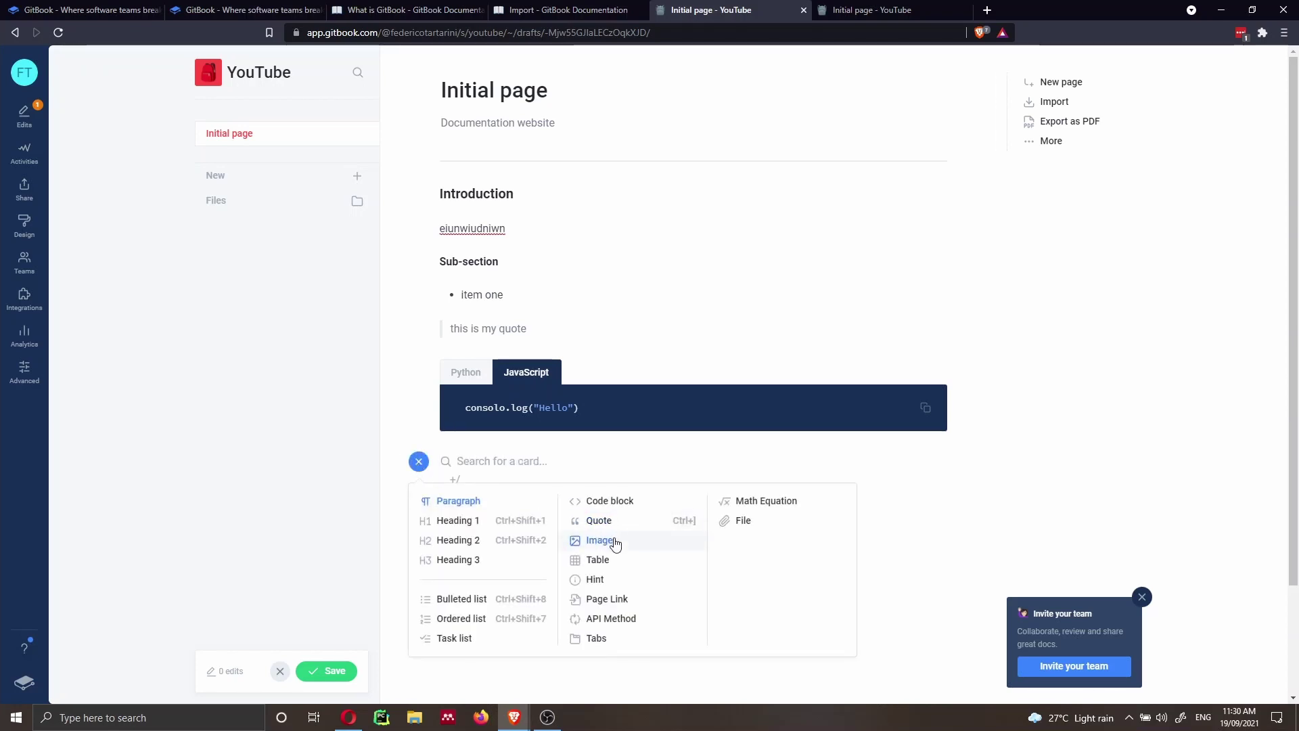
{"action": "left_click", "coordinate": [598, 560]}
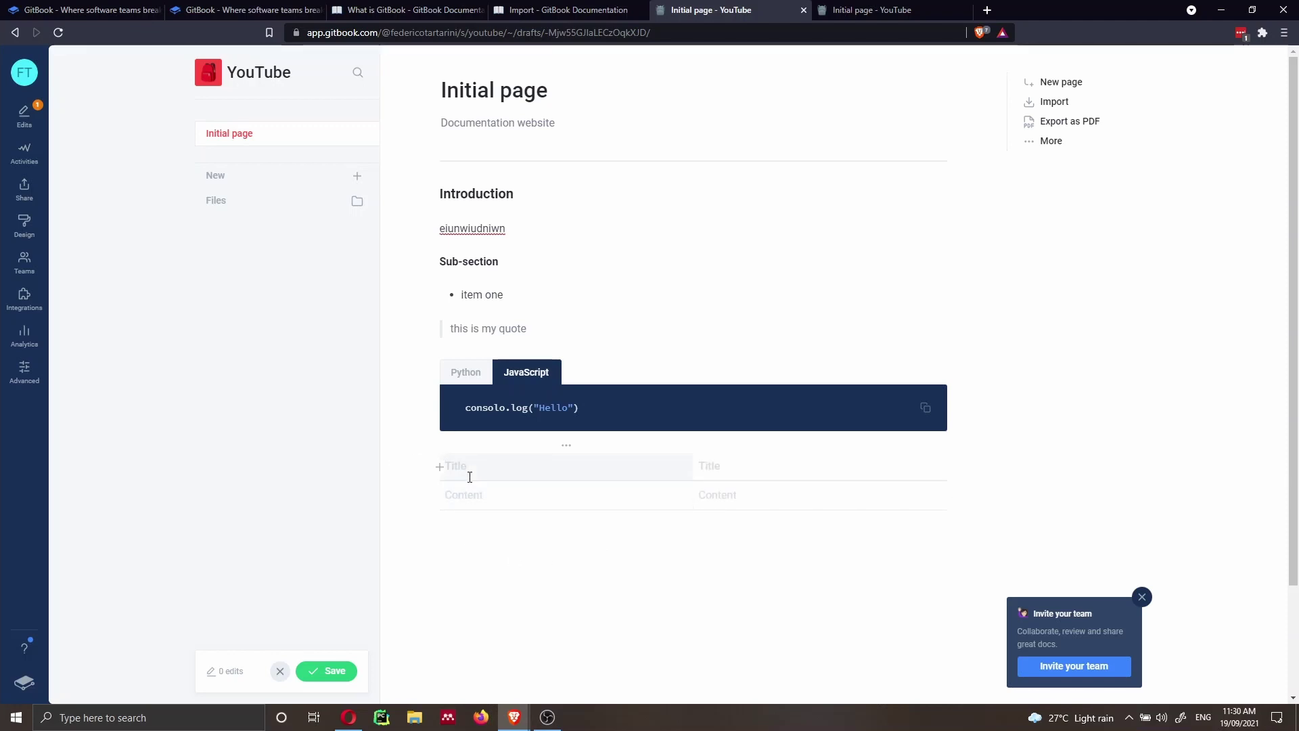
{"action": "type", "text": "Items"}
{"action": "left_click", "coordinate": [712, 464]}
{"action": "type", "text": "Price"}
{"action": "left_click", "coordinate": [604, 500]}
{"action": "type", "text": "Bread"}
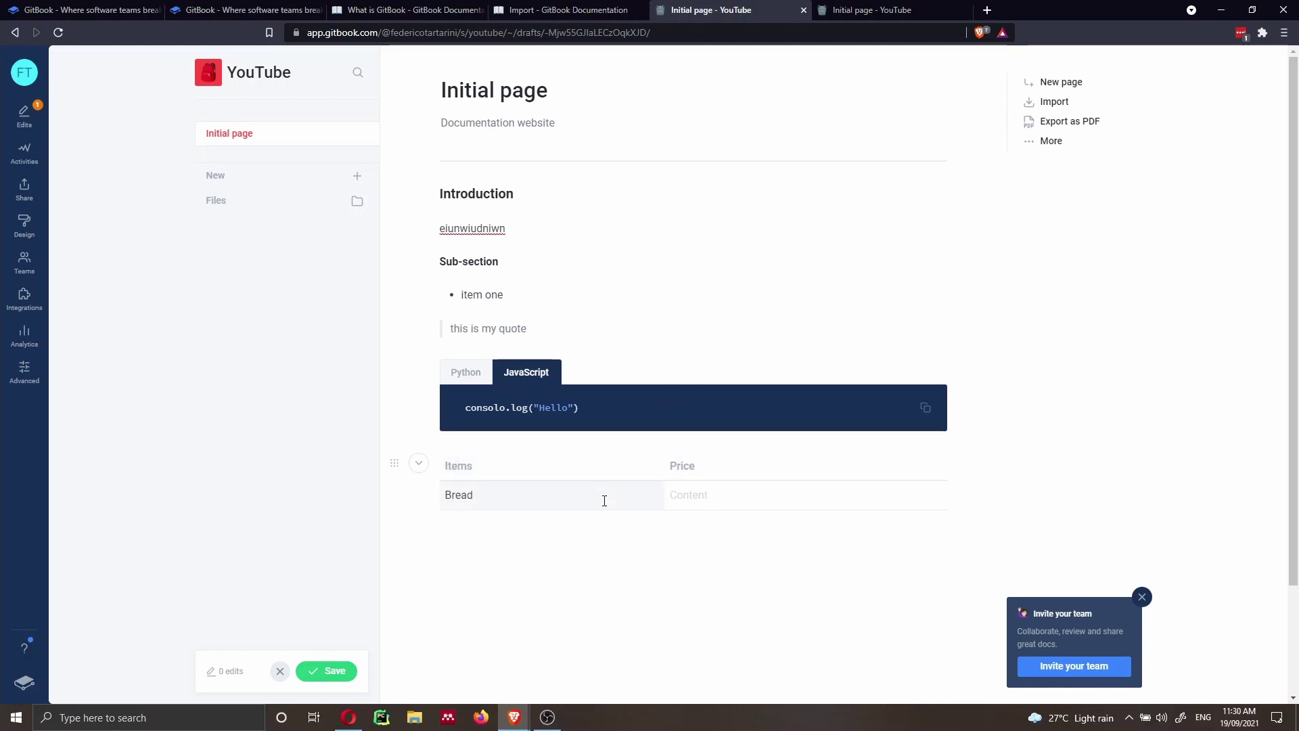
{"action": "key", "text": "Tab"}
{"action": "type", "text": "5"}
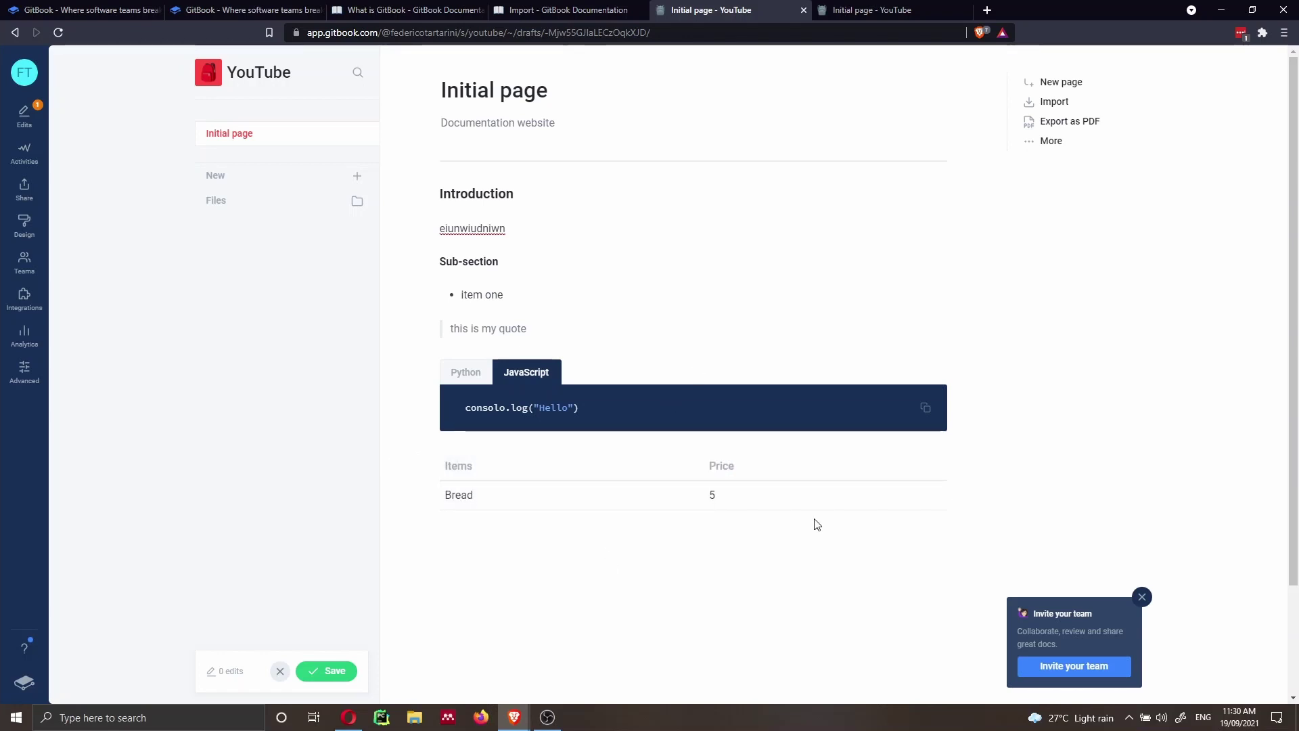
- Add a hint below the table reading "read the documentation before starting", and view the available hint styles
{"action": "left_click", "coordinate": [487, 548]}
{"action": "left_click", "coordinate": [419, 541]}
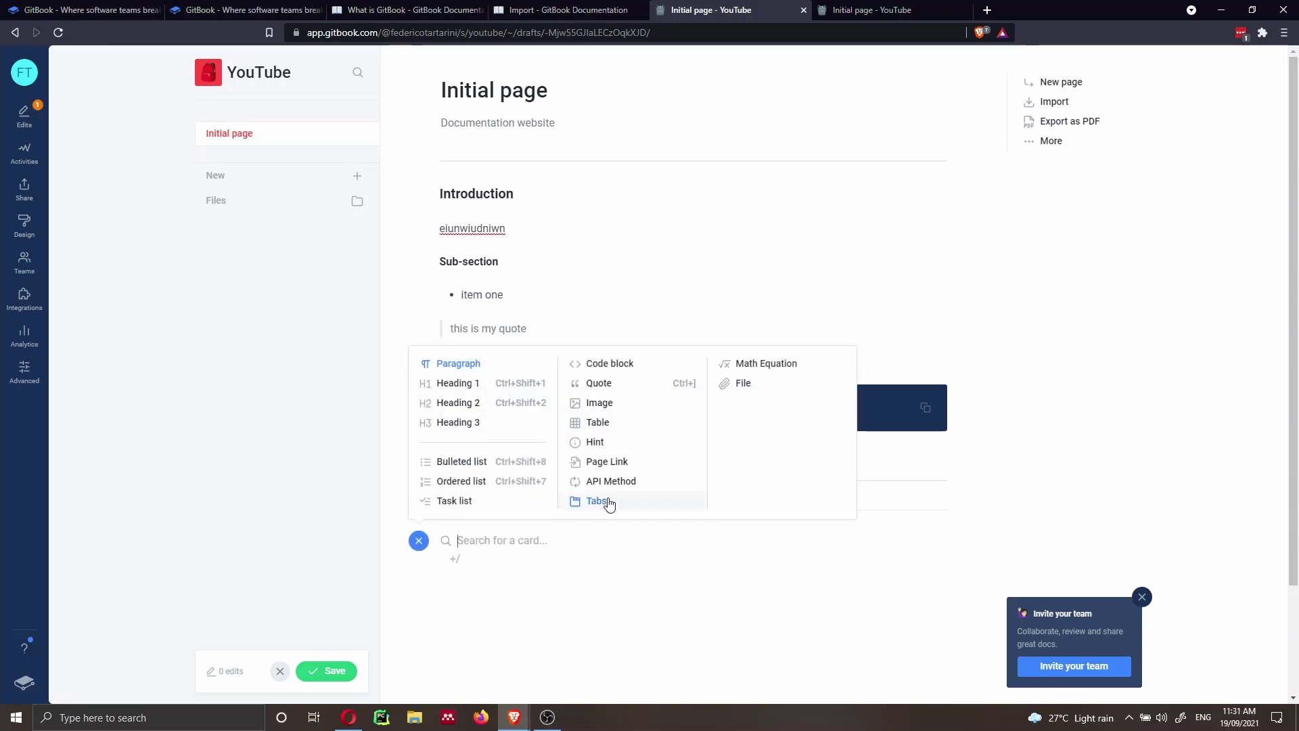
{"action": "left_click", "coordinate": [594, 442]}
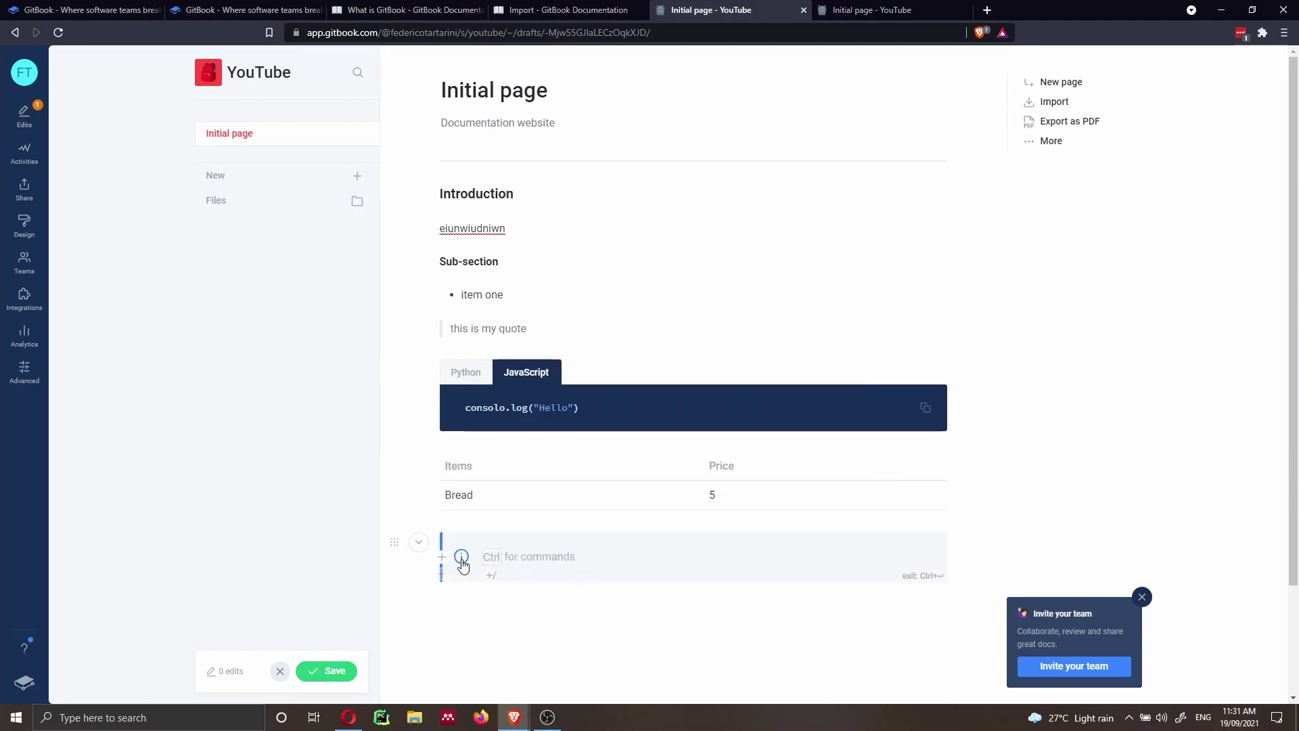
{"action": "type", "text": "read the documentation before starting"}
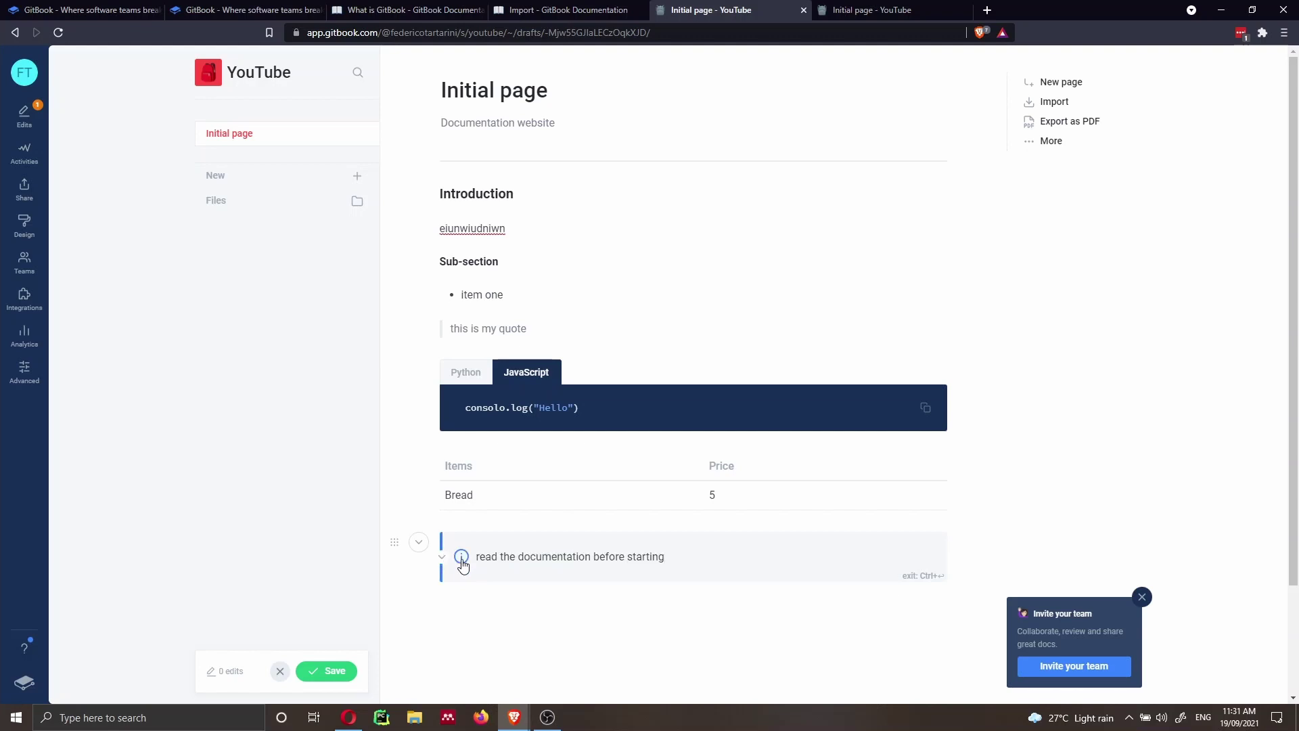
{"action": "left_click", "coordinate": [418, 542]}
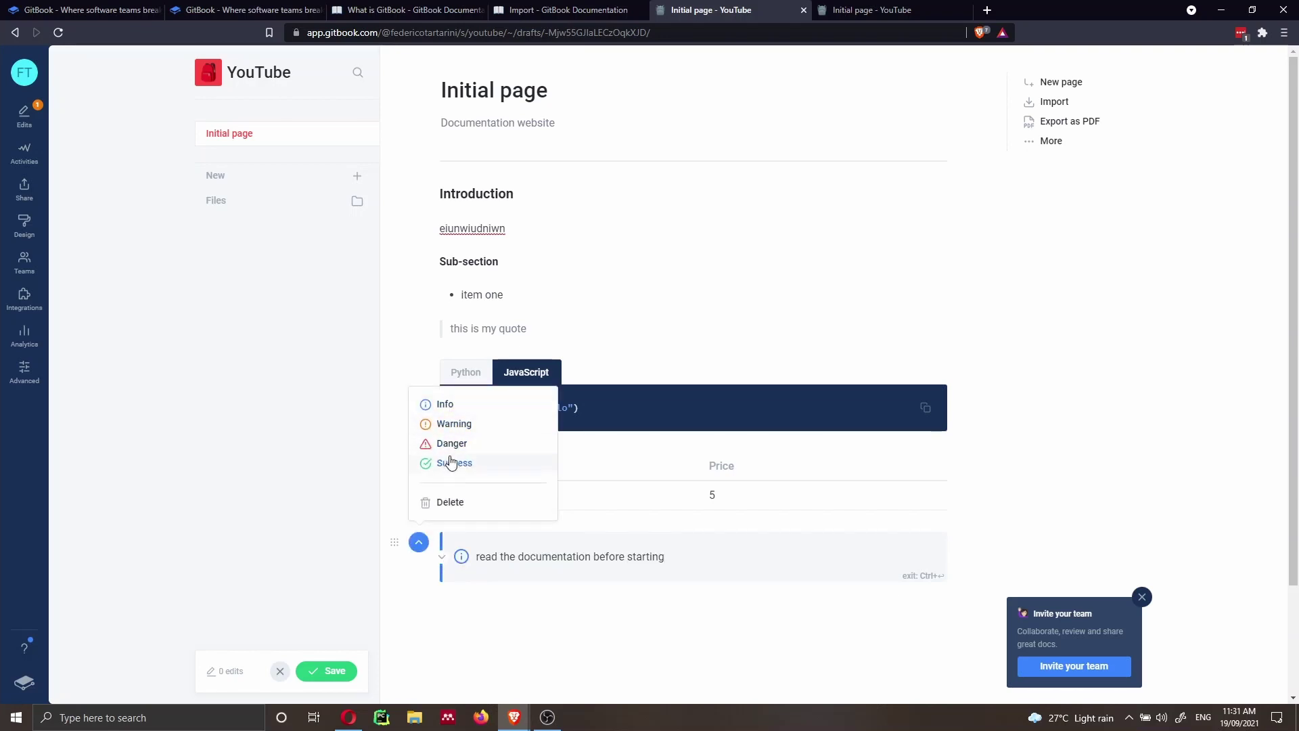
- Insert a math equation below the hint with the formula a = b_{2}^{2}
{"action": "left_click", "coordinate": [470, 611]}
{"action": "left_click", "coordinate": [419, 612]}
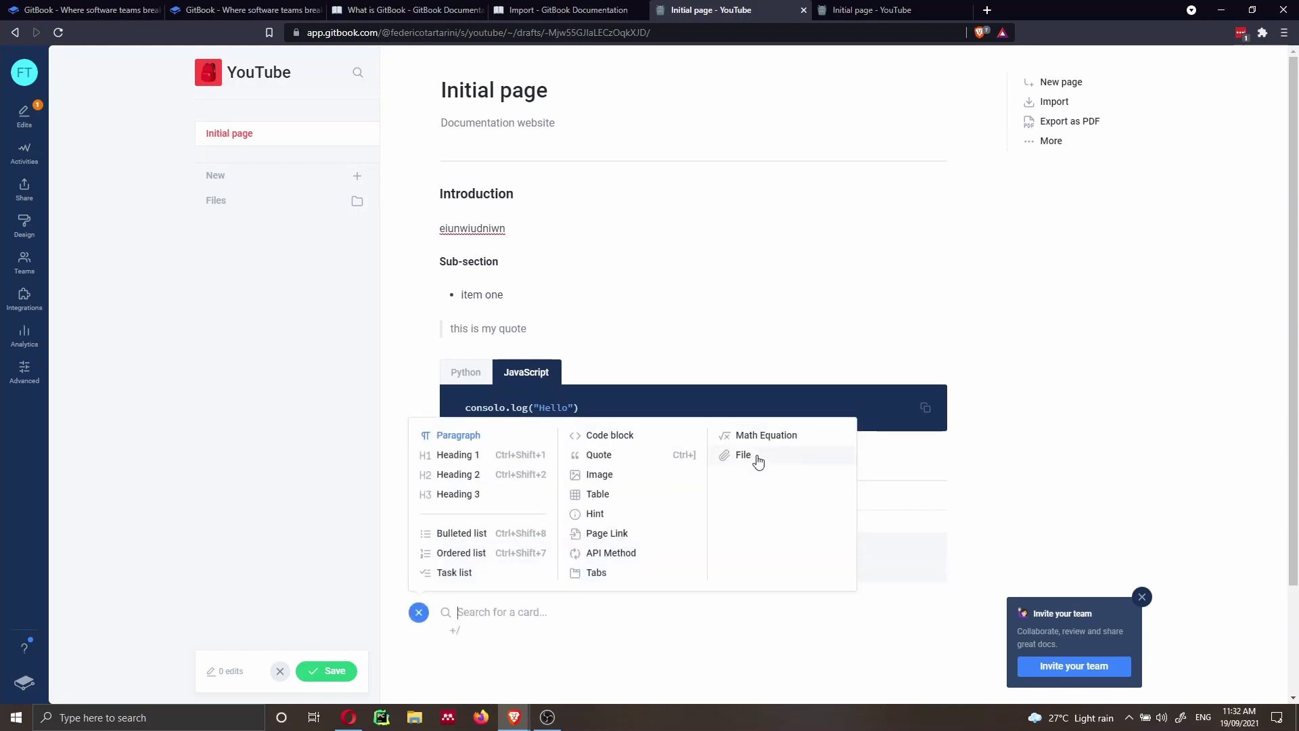
{"action": "left_click", "coordinate": [767, 437]}
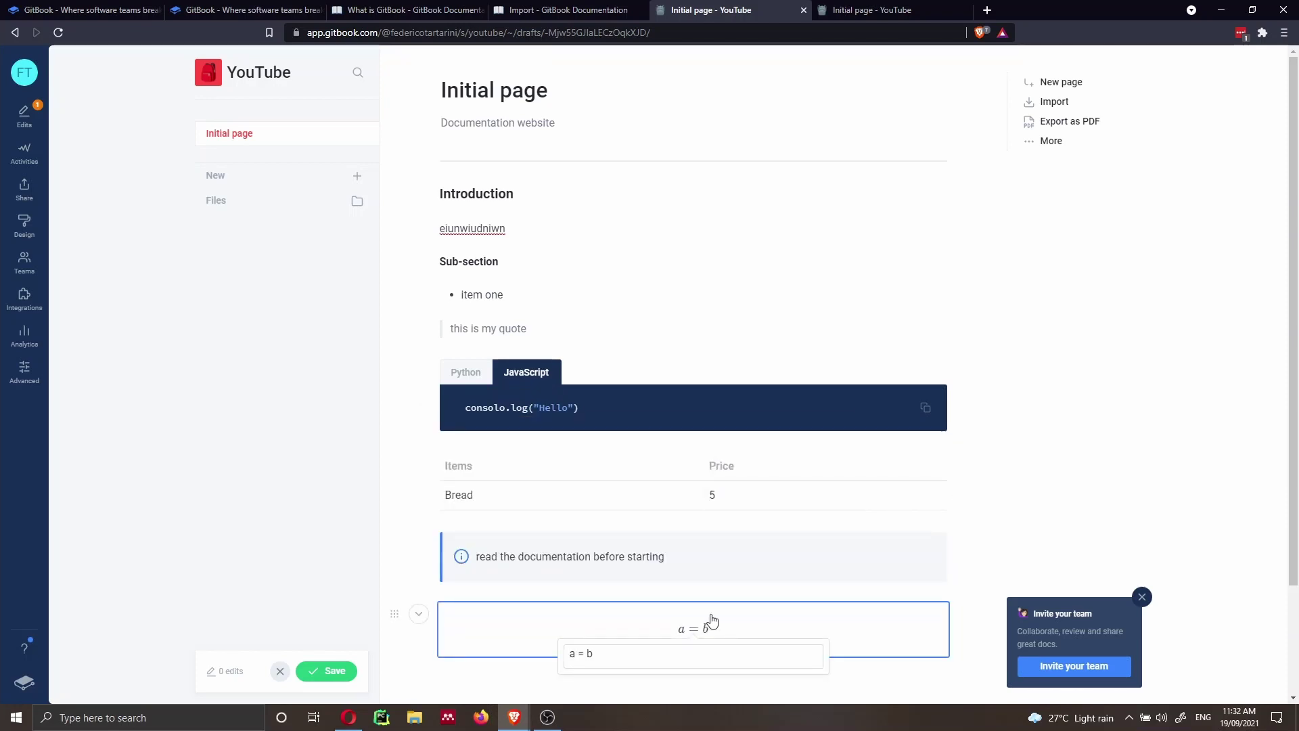
{"action": "scroll", "coordinate": [722, 616], "scroll_direction": "down", "scroll_amount": 2}
{"action": "left_click", "coordinate": [680, 517]}
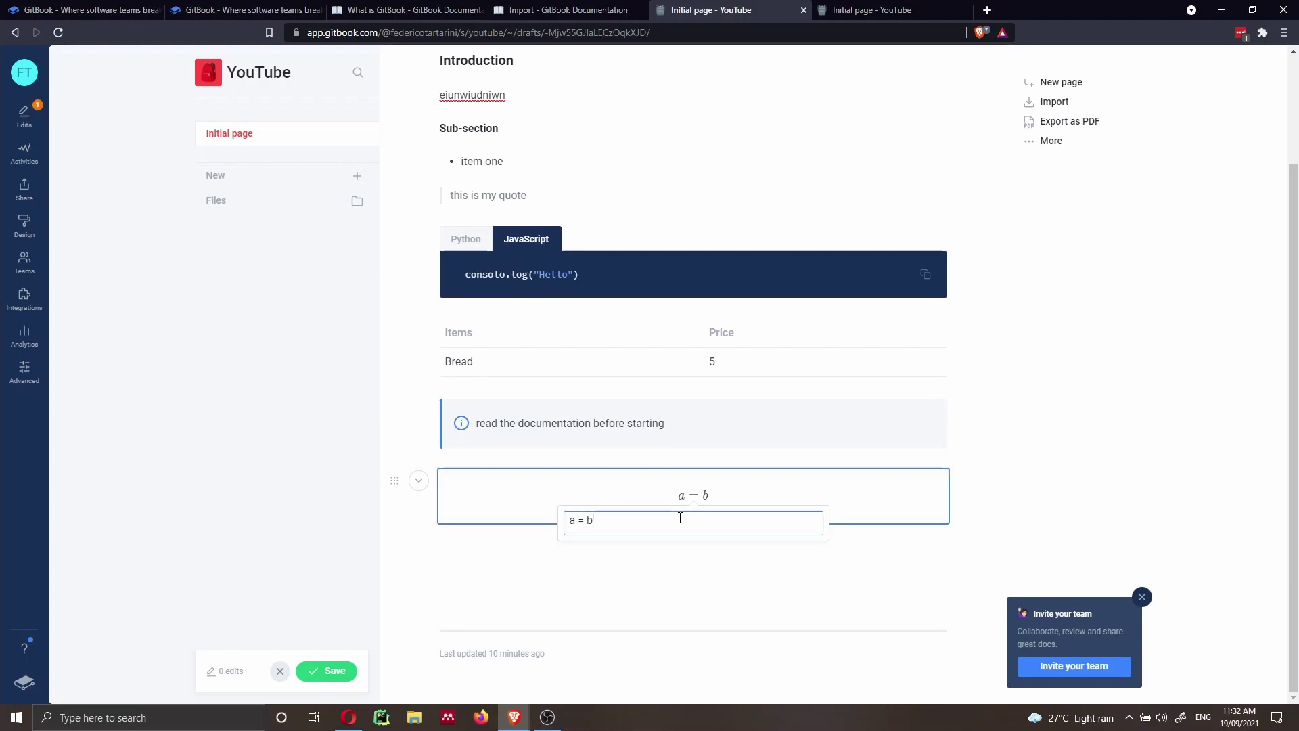
{"action": "type", "text": "_"}
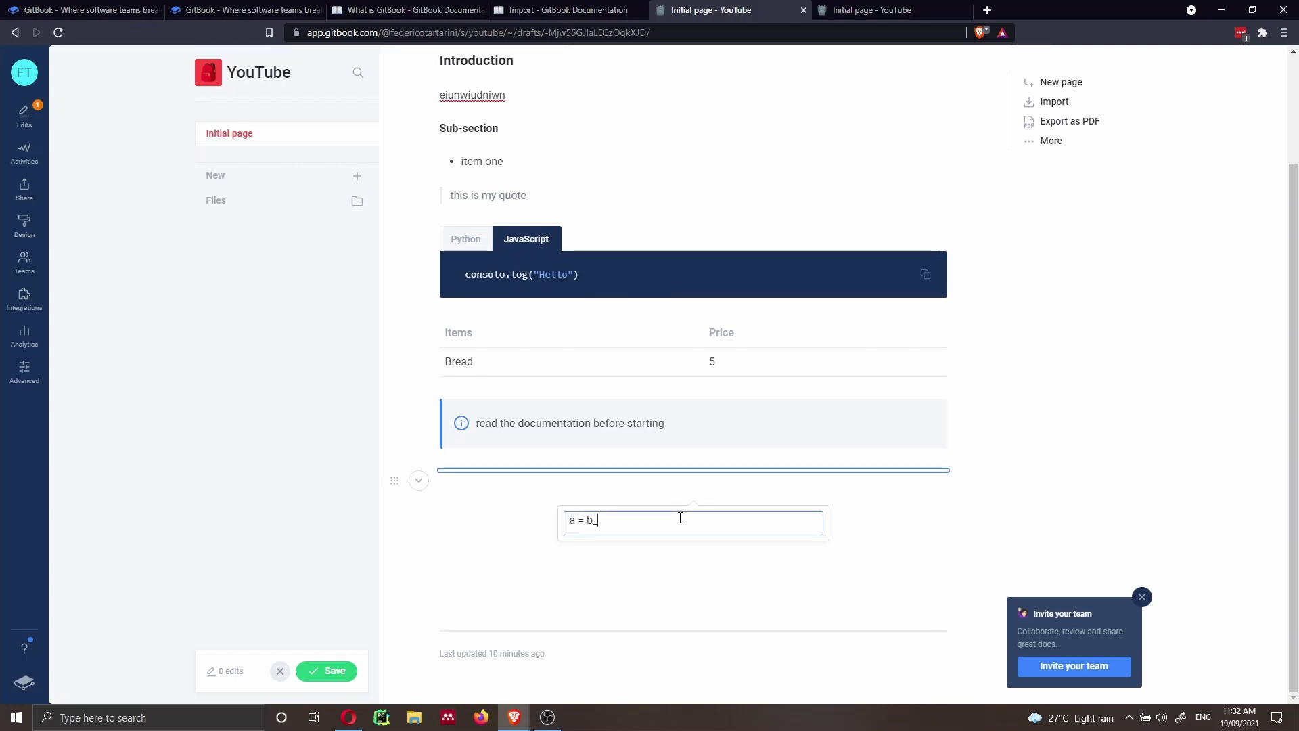
{"action": "type", "text": "{}"}
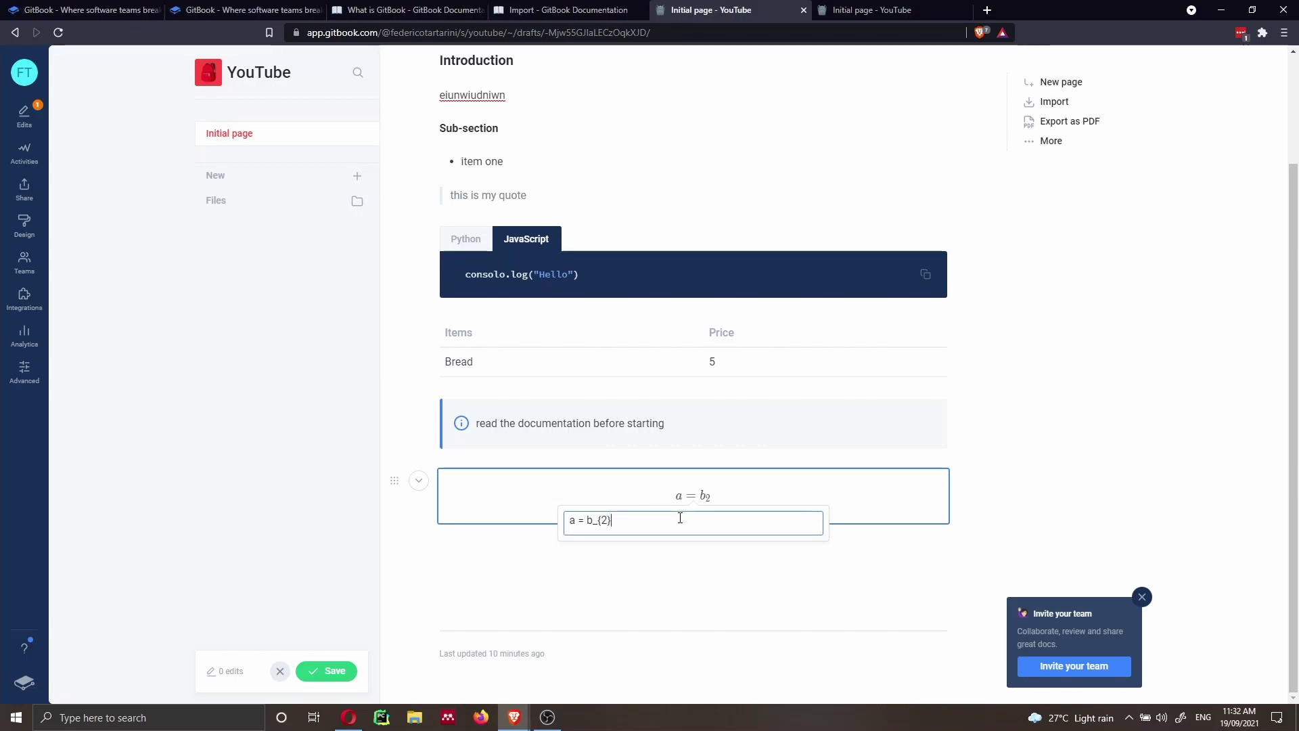
{"action": "key", "text": "Right"}
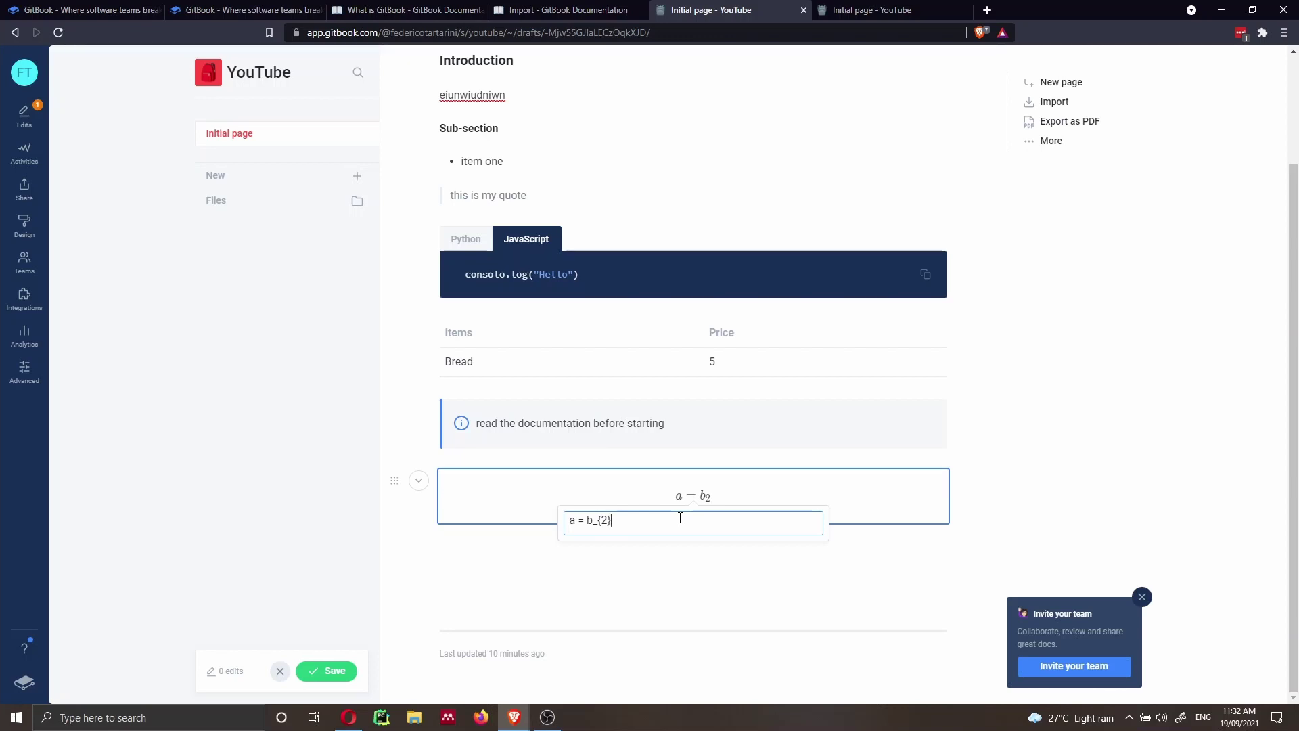
{"action": "type", "text": "^{2}"}
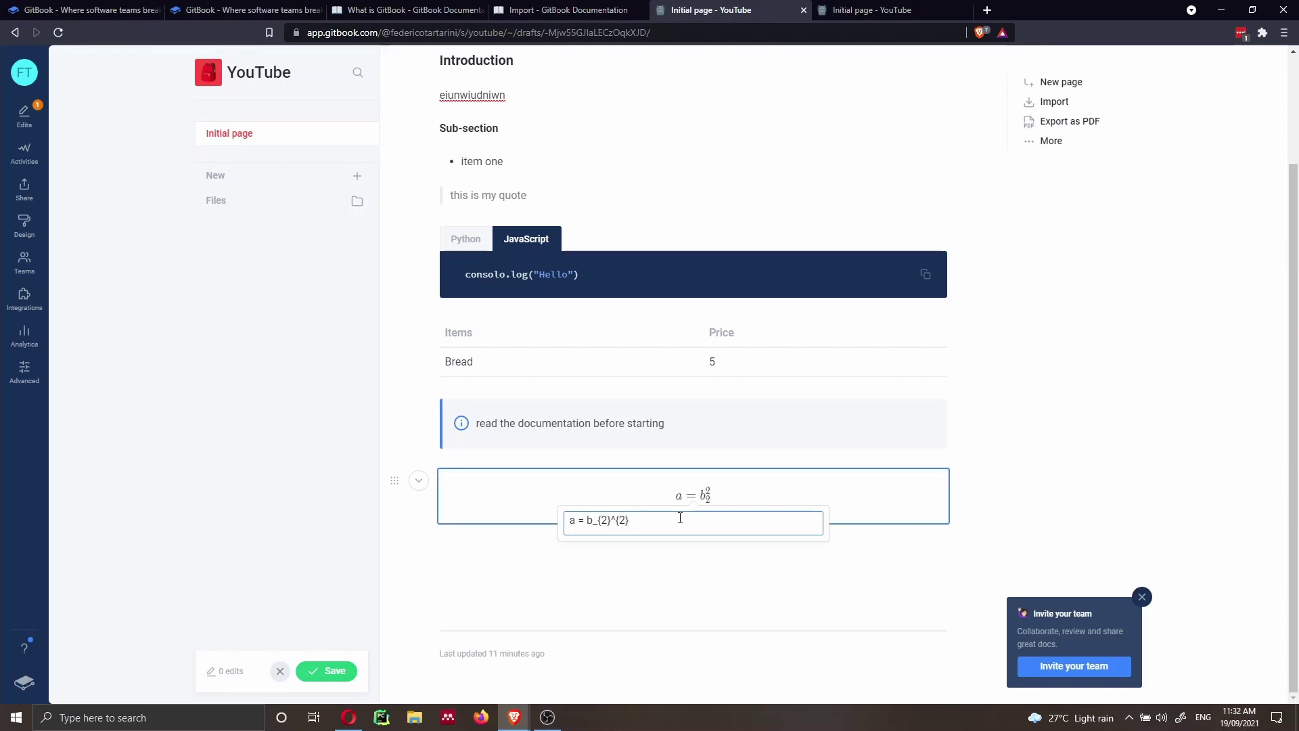
- Move the exponent from b to a so that the equation's formula is a^{2} = b_{2}
{"action": "key", "text": "shift+Left"}
{"action": "key", "text": "shift+Left"}
{"action": "key", "text": "shift+Left"}
{"action": "key", "text": "shift+Left"}
{"action": "key", "text": "BackSpace"}
{"action": "key", "text": "Home"}
{"action": "key", "text": "Right"}
{"action": "type", "text": "v"}
{"action": "key", "text": "BackSpace"}
{"action": "type", "text": "^{2}"}
{"action": "left_click", "coordinate": [680, 572]}
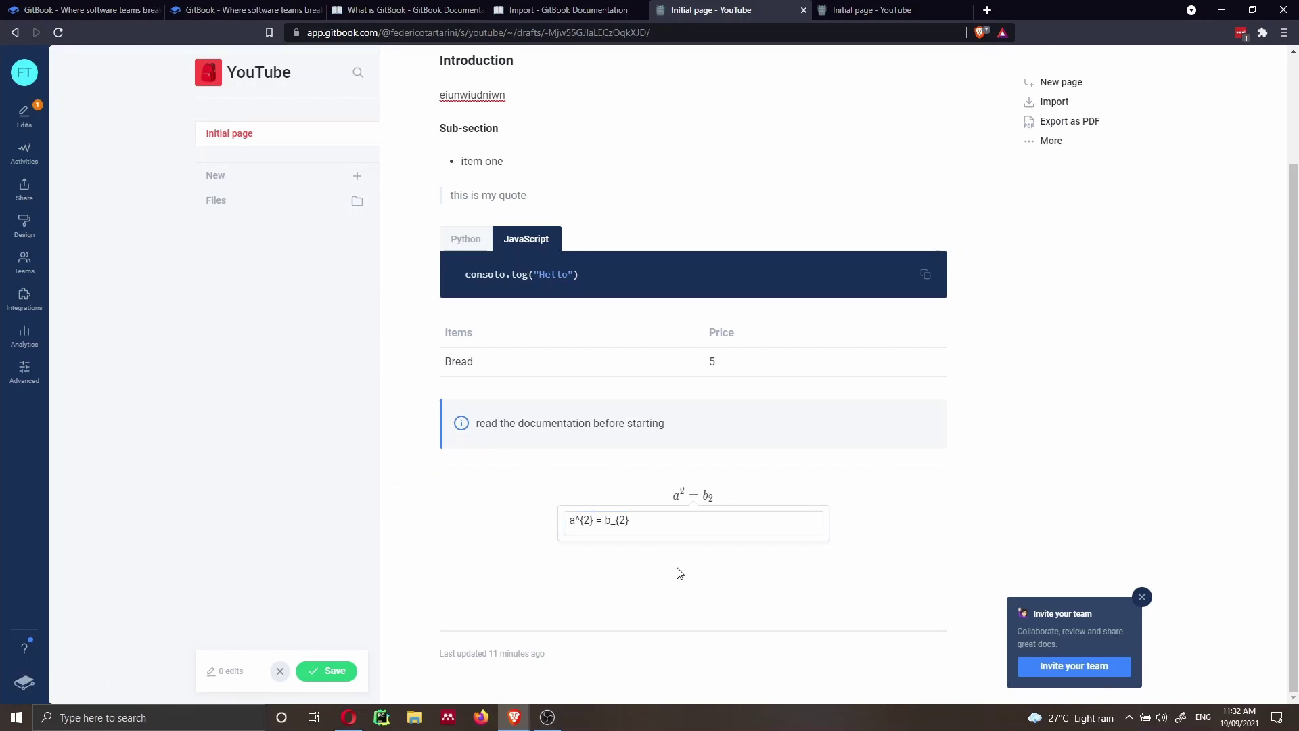
- Insert an image block below the math equation and upload the file "part 6 tumbnail" from the Downloads folder
{"action": "left_click", "coordinate": [482, 537]}
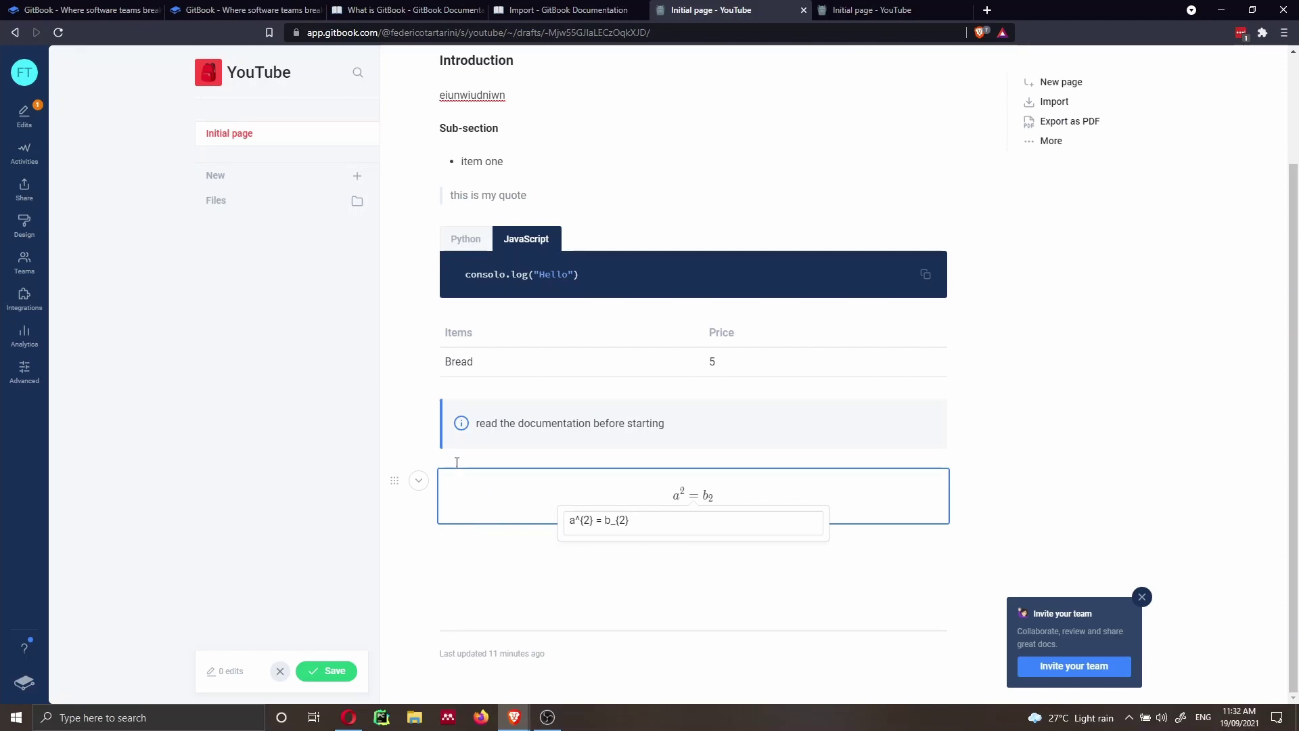
{"action": "left_click", "coordinate": [419, 461]}
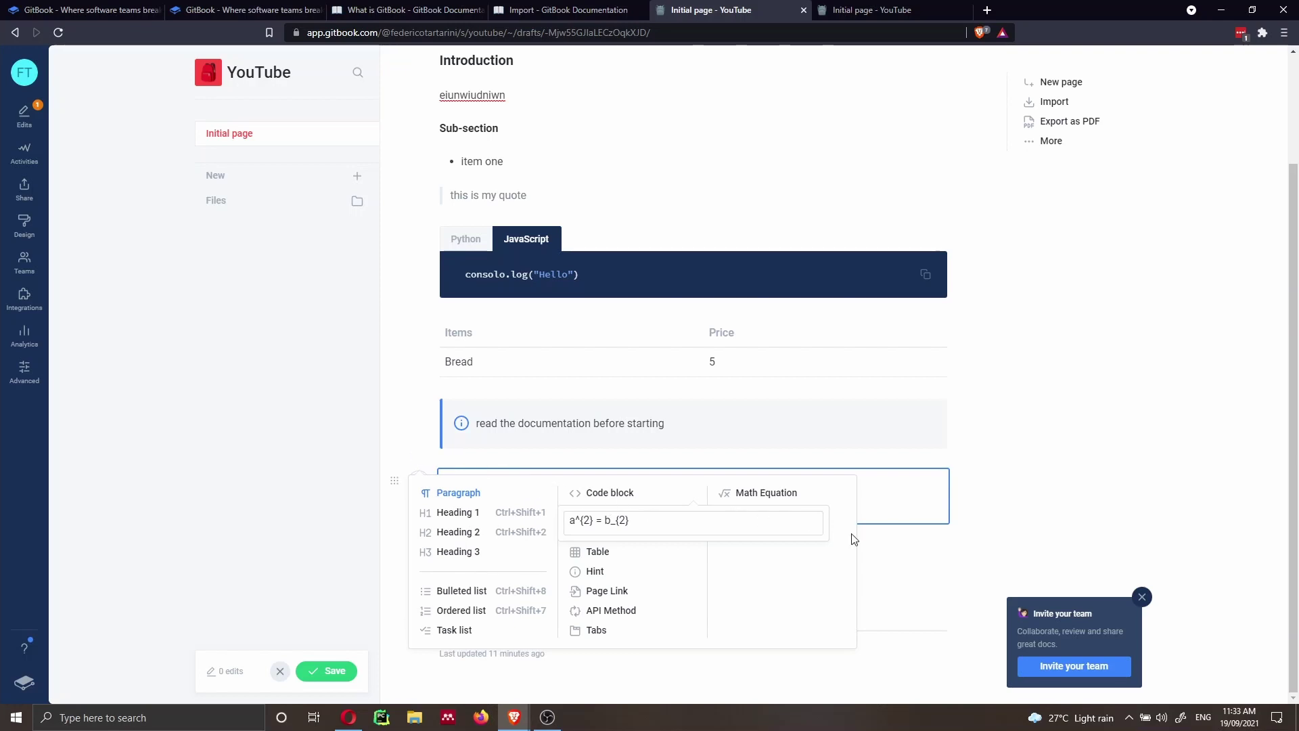
{"action": "left_click", "coordinate": [896, 546]}
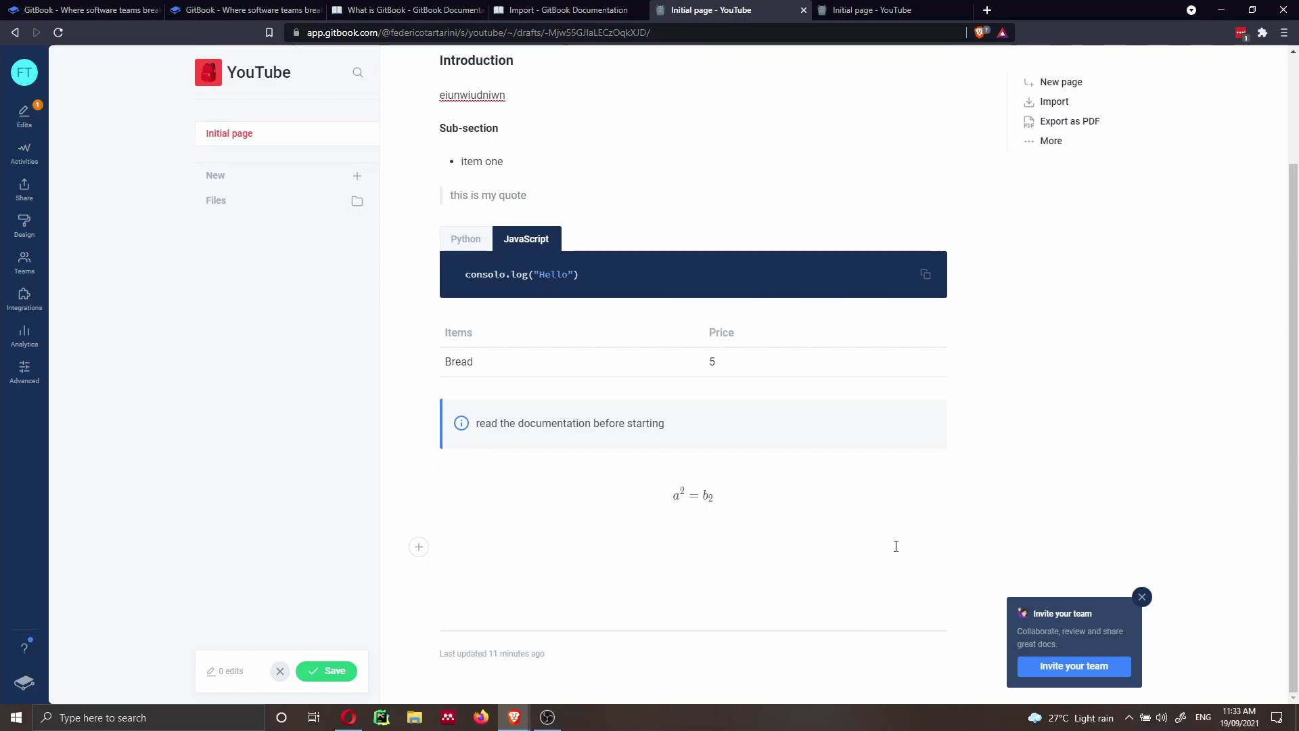
{"action": "left_click", "coordinate": [420, 547]}
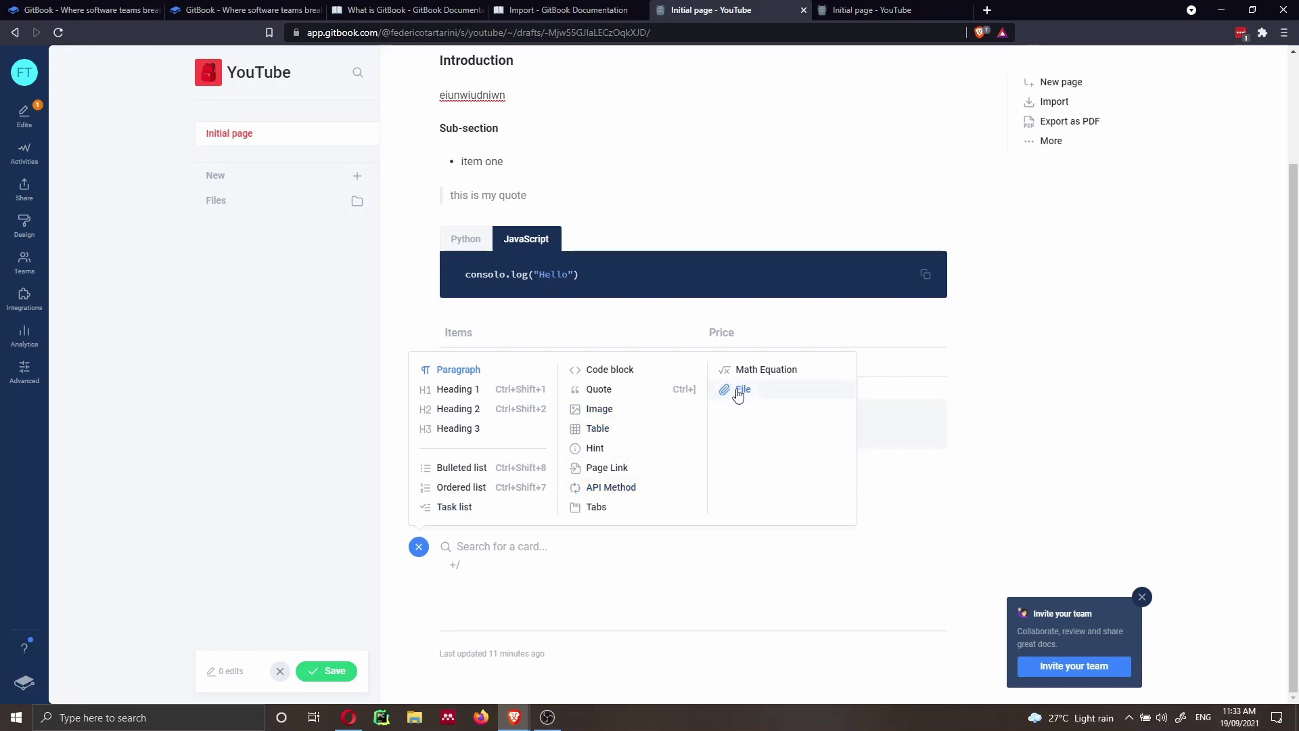
{"action": "left_click", "coordinate": [622, 413]}
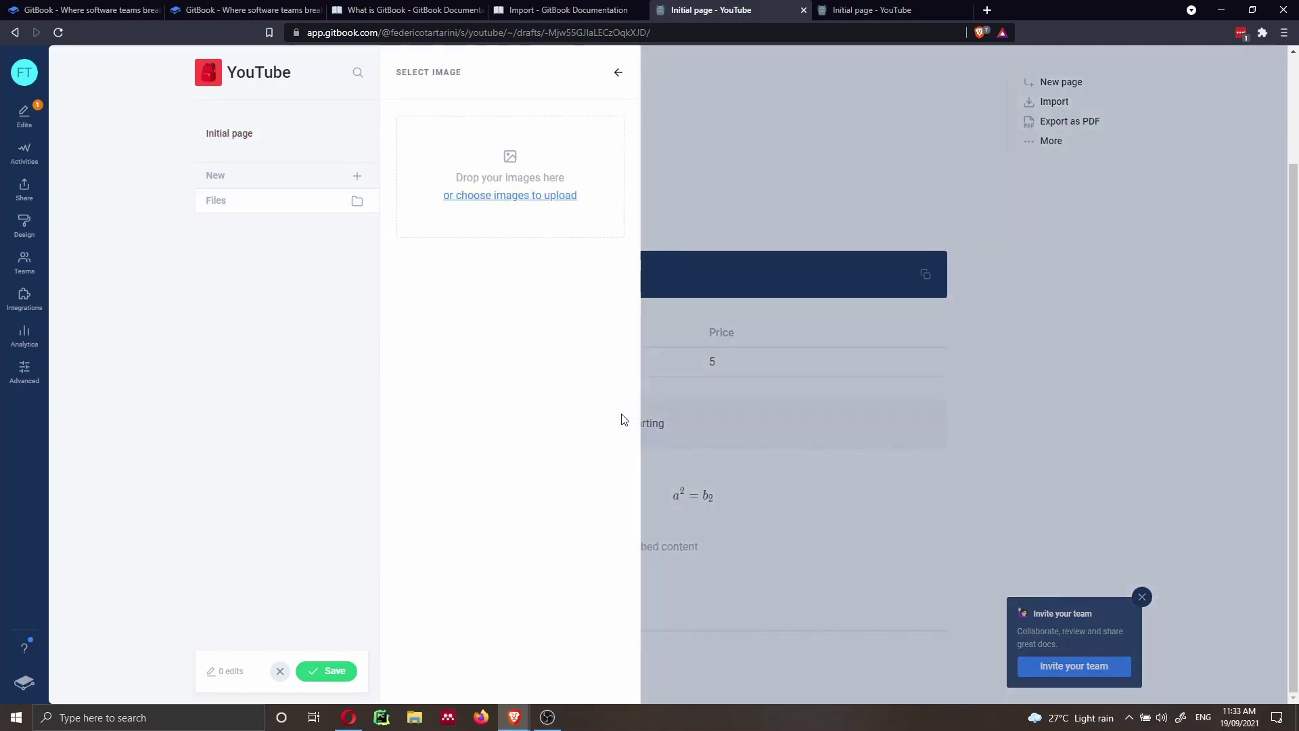
{"action": "left_click", "coordinate": [529, 195]}
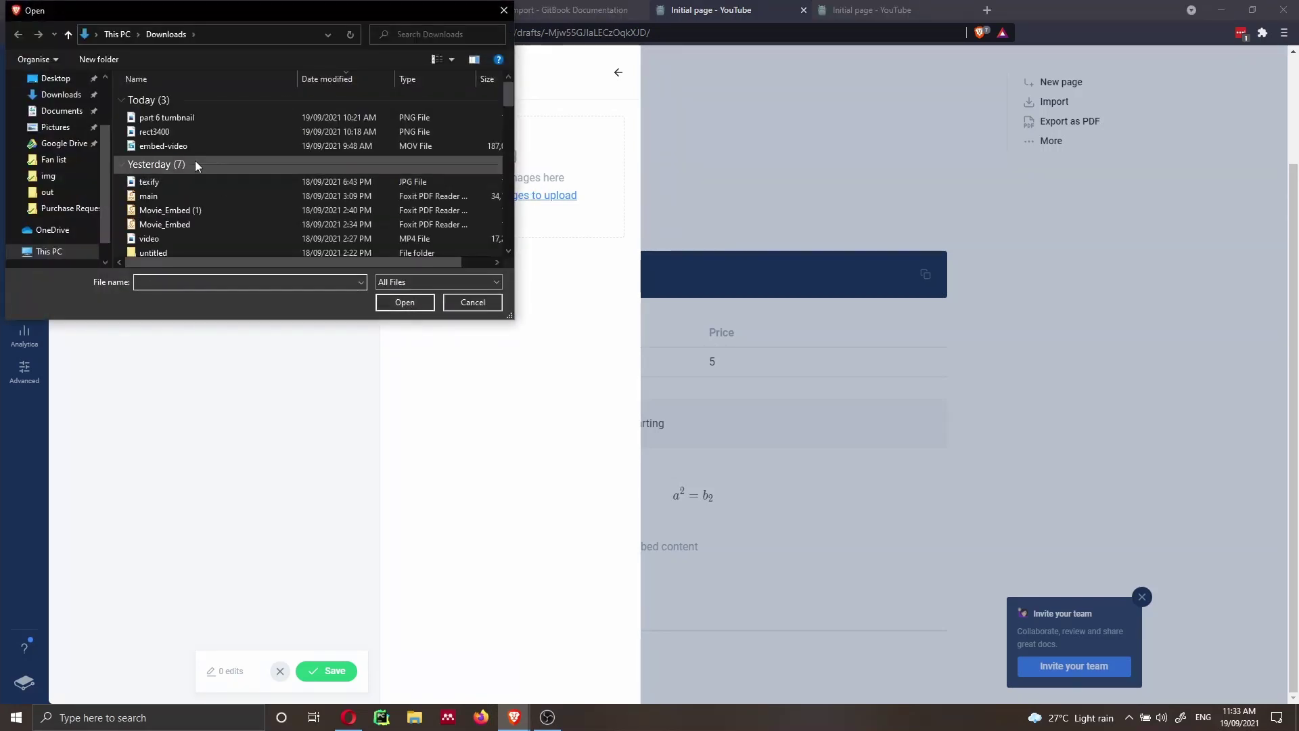
{"action": "left_click", "coordinate": [163, 134]}
{"action": "left_click", "coordinate": [168, 118]}
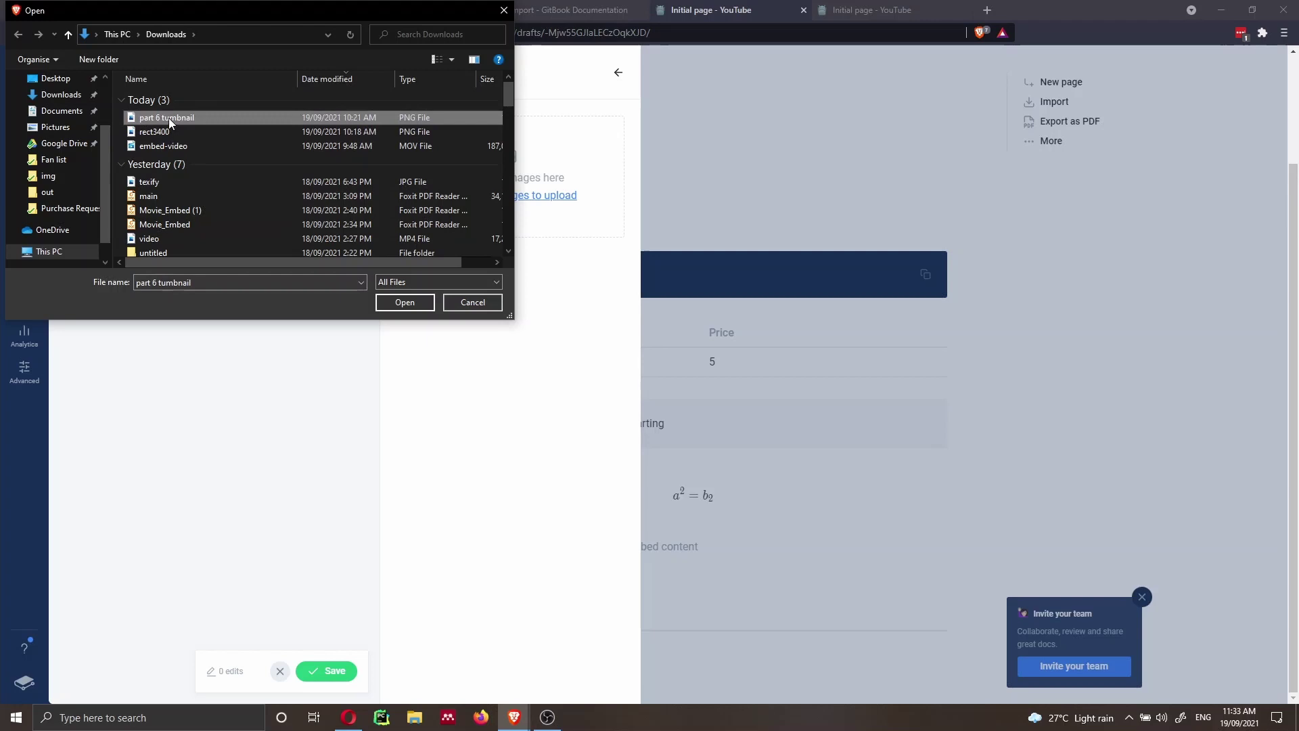
{"action": "left_click", "coordinate": [406, 301]}
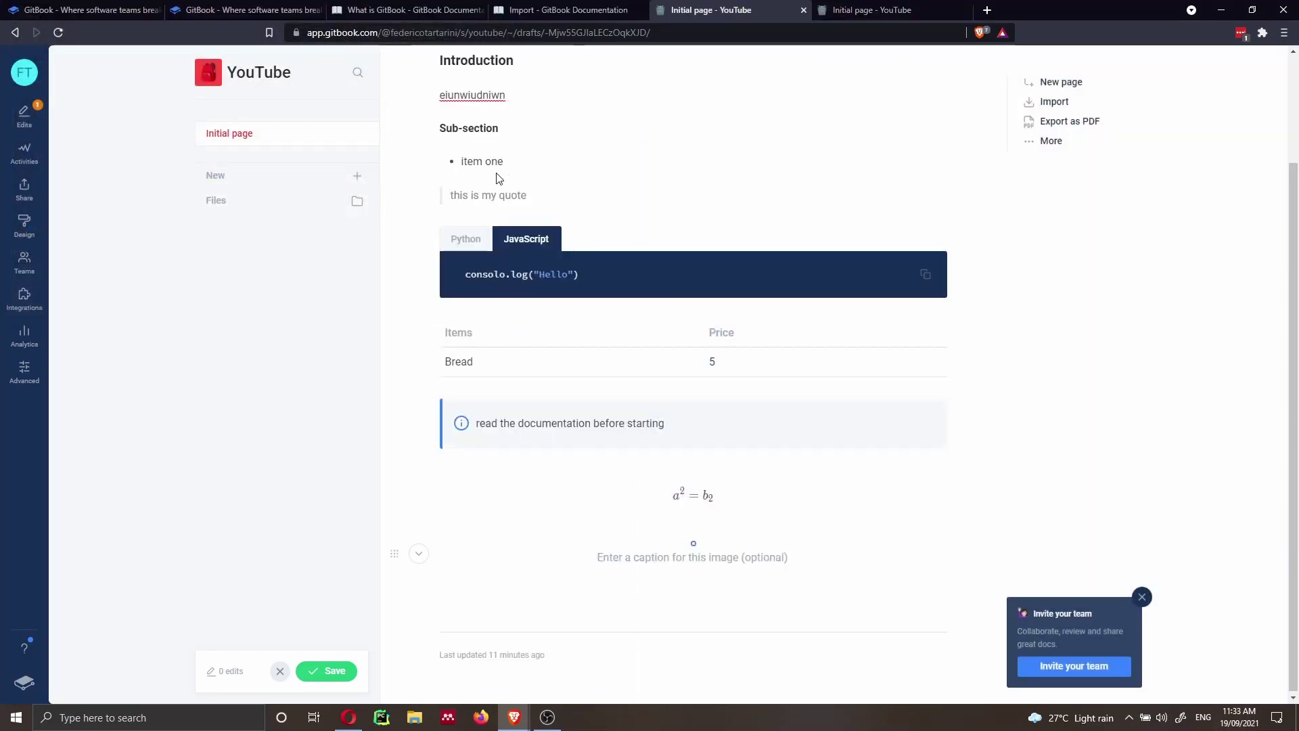
{"action": "scroll", "coordinate": [658, 440], "scroll_direction": "down", "scroll_amount": 3}
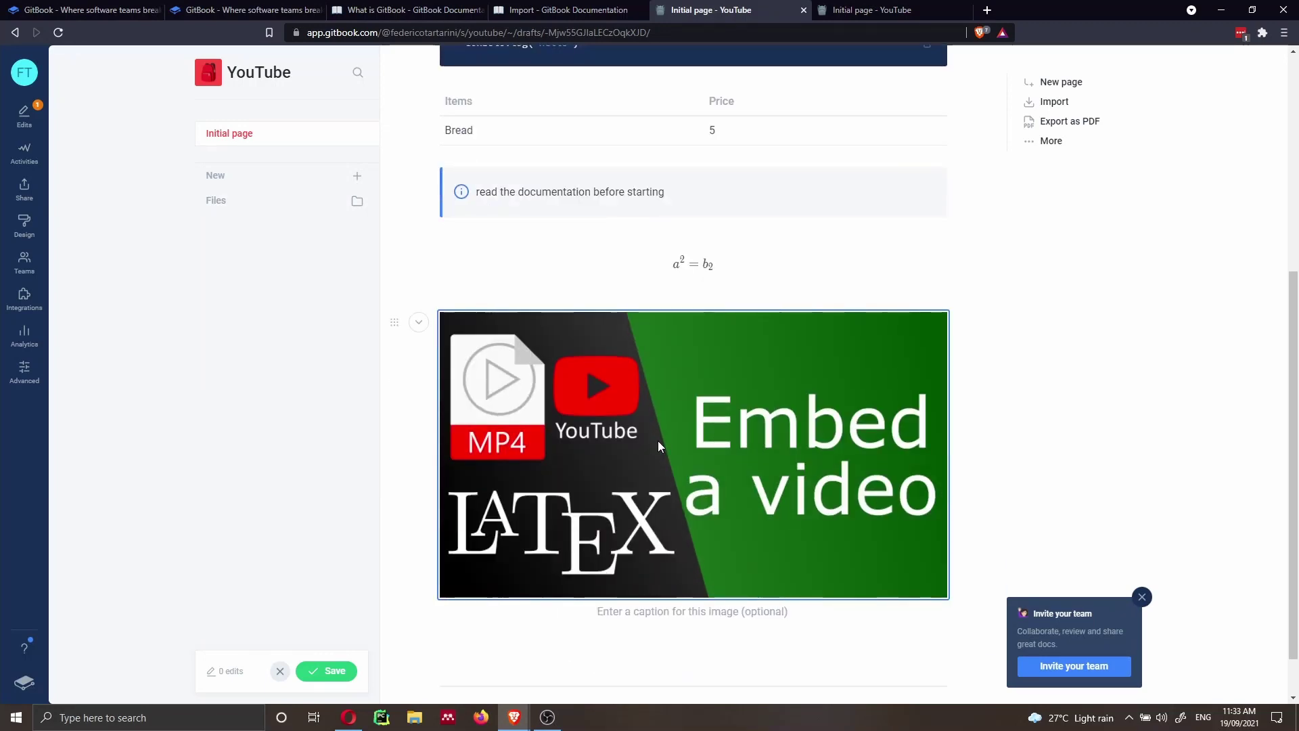
- Examine the inserted image's caption field and its alignment, replace and delete options, and look over the page's content
{"action": "left_click", "coordinate": [684, 615]}
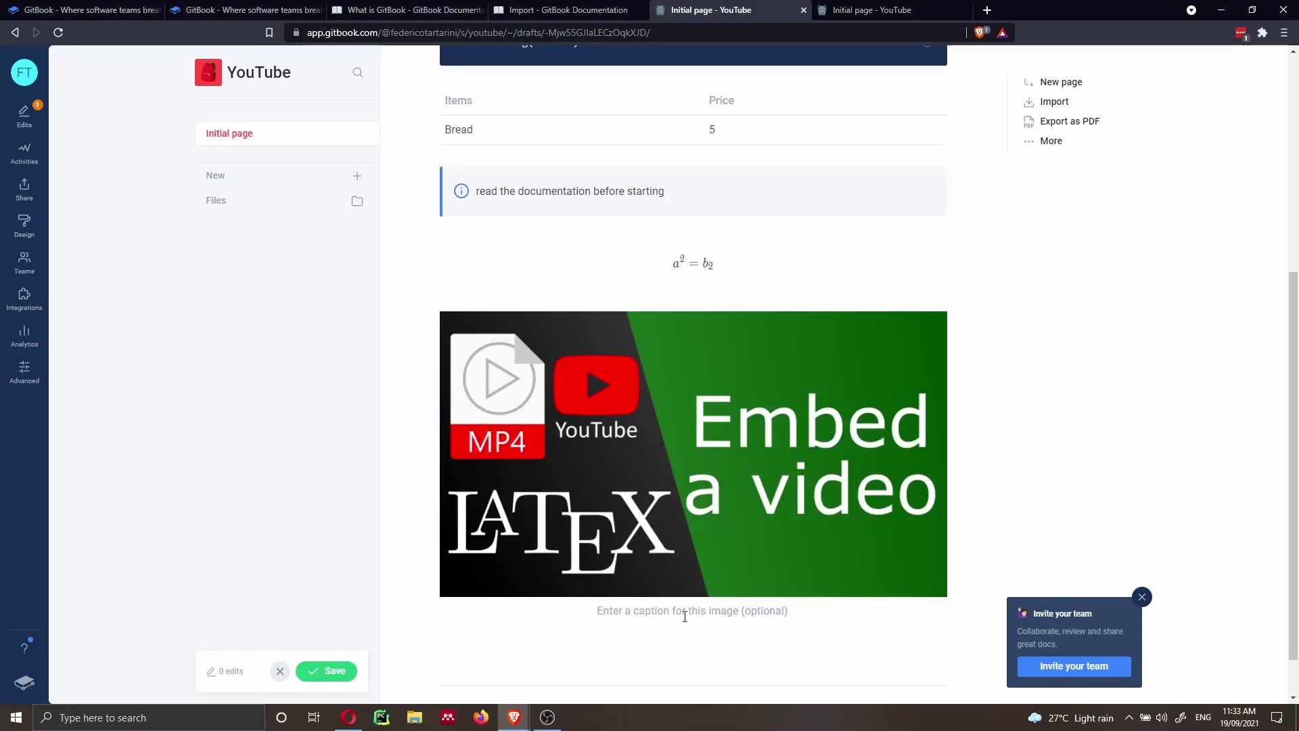
{"action": "left_click", "coordinate": [457, 497]}
{"action": "left_click", "coordinate": [457, 497]}
{"action": "left_click", "coordinate": [577, 325]}
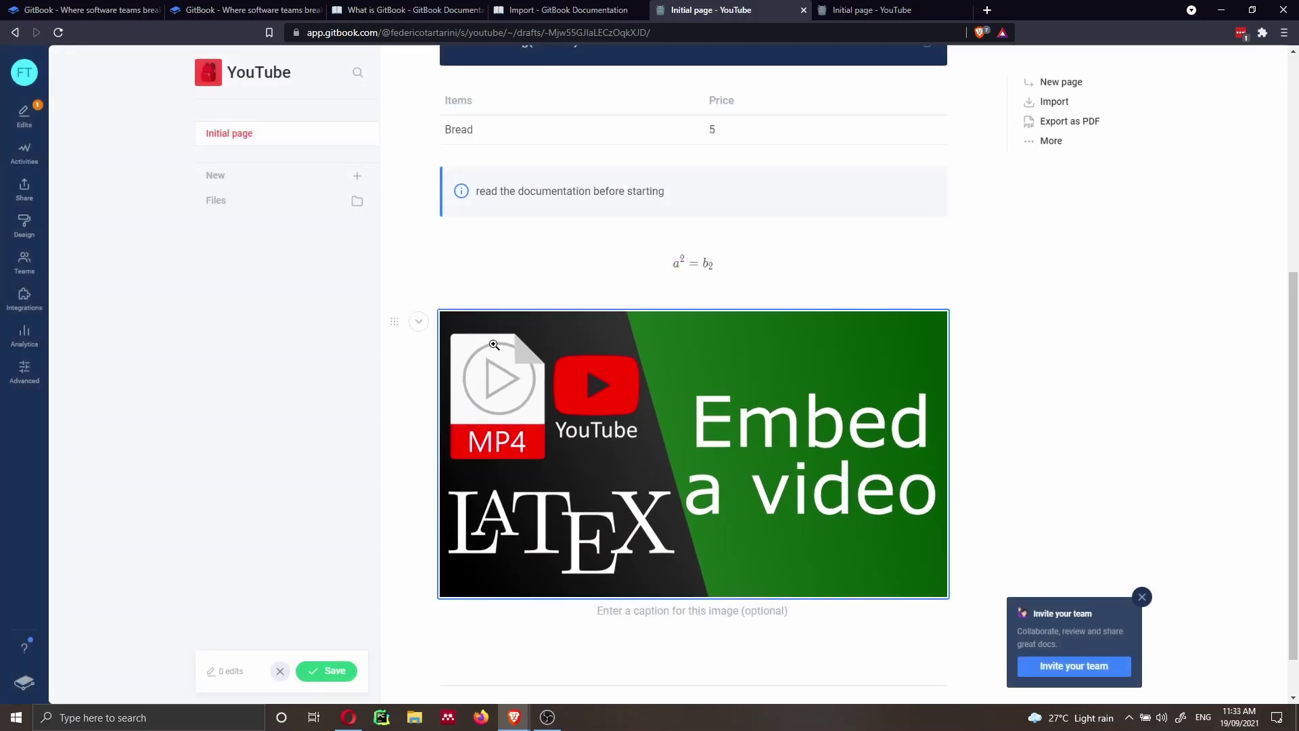
{"action": "left_click", "coordinate": [418, 323]}
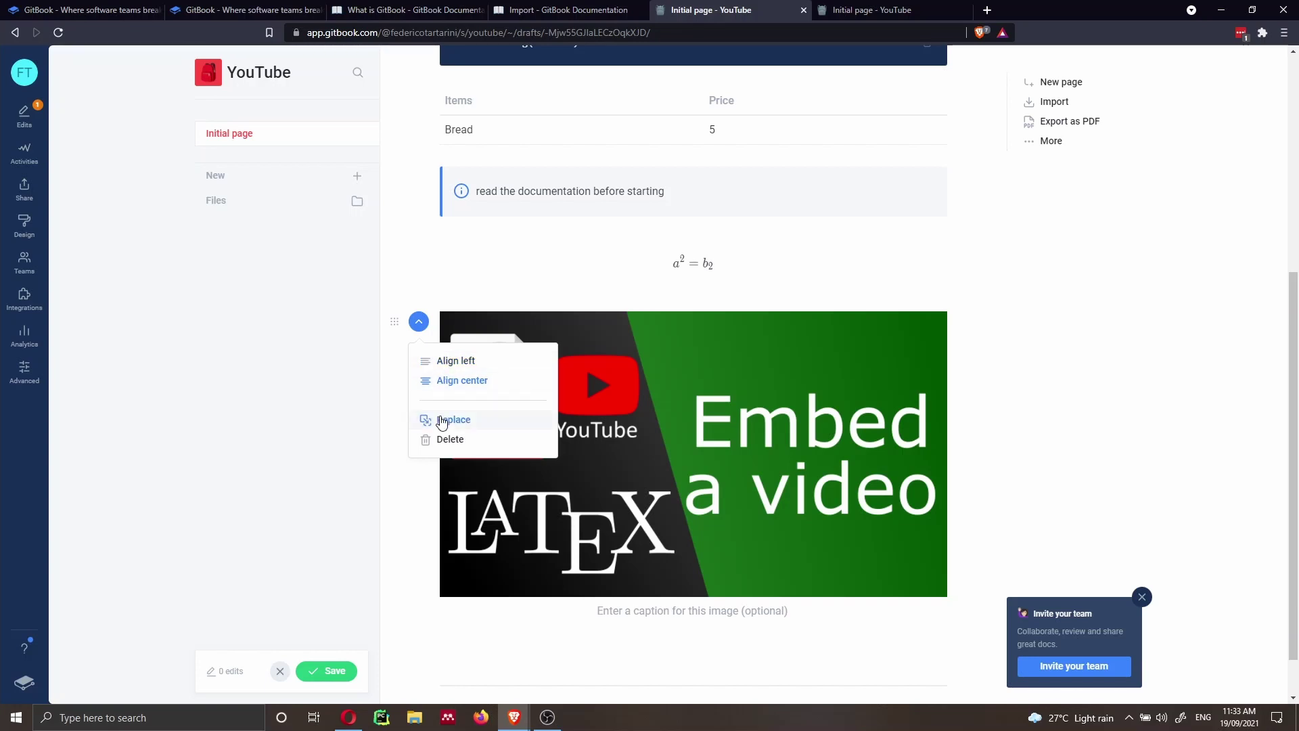
{"action": "left_click", "coordinate": [458, 295]}
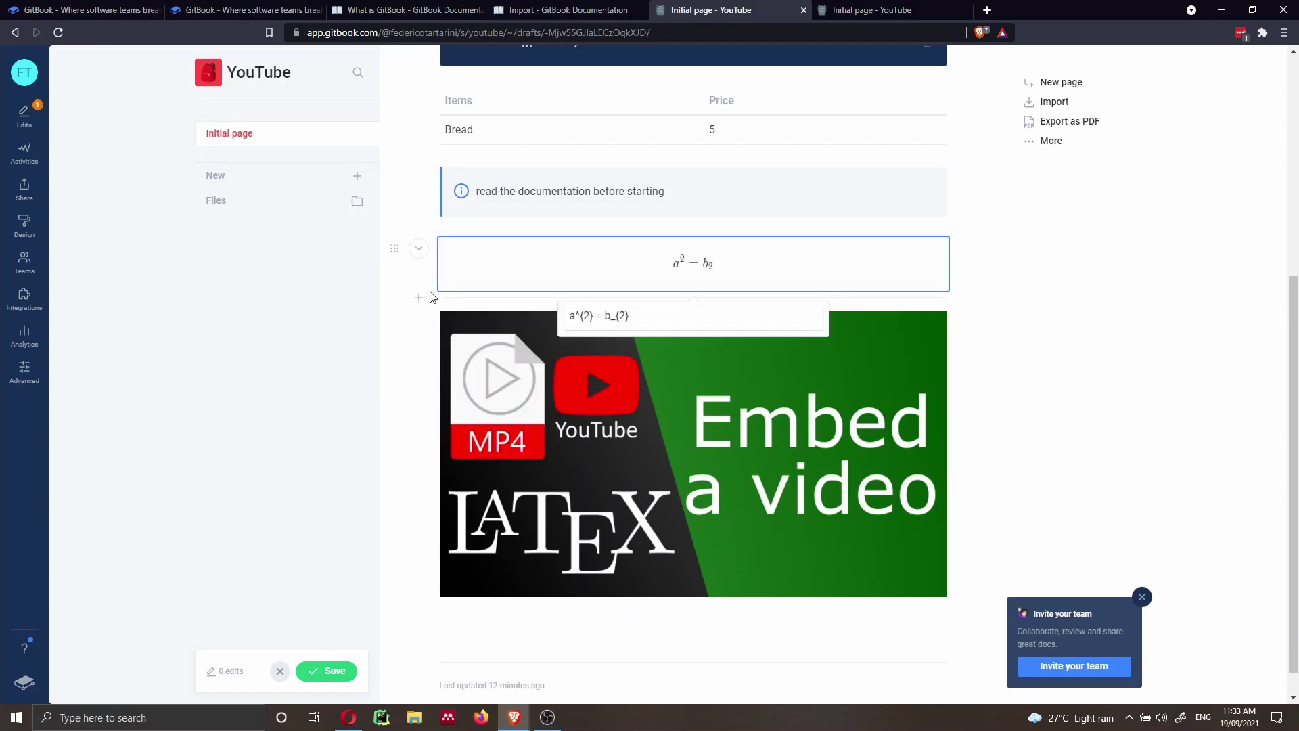
{"action": "scroll", "coordinate": [1015, 368], "scroll_direction": "up", "scroll_amount": 5}
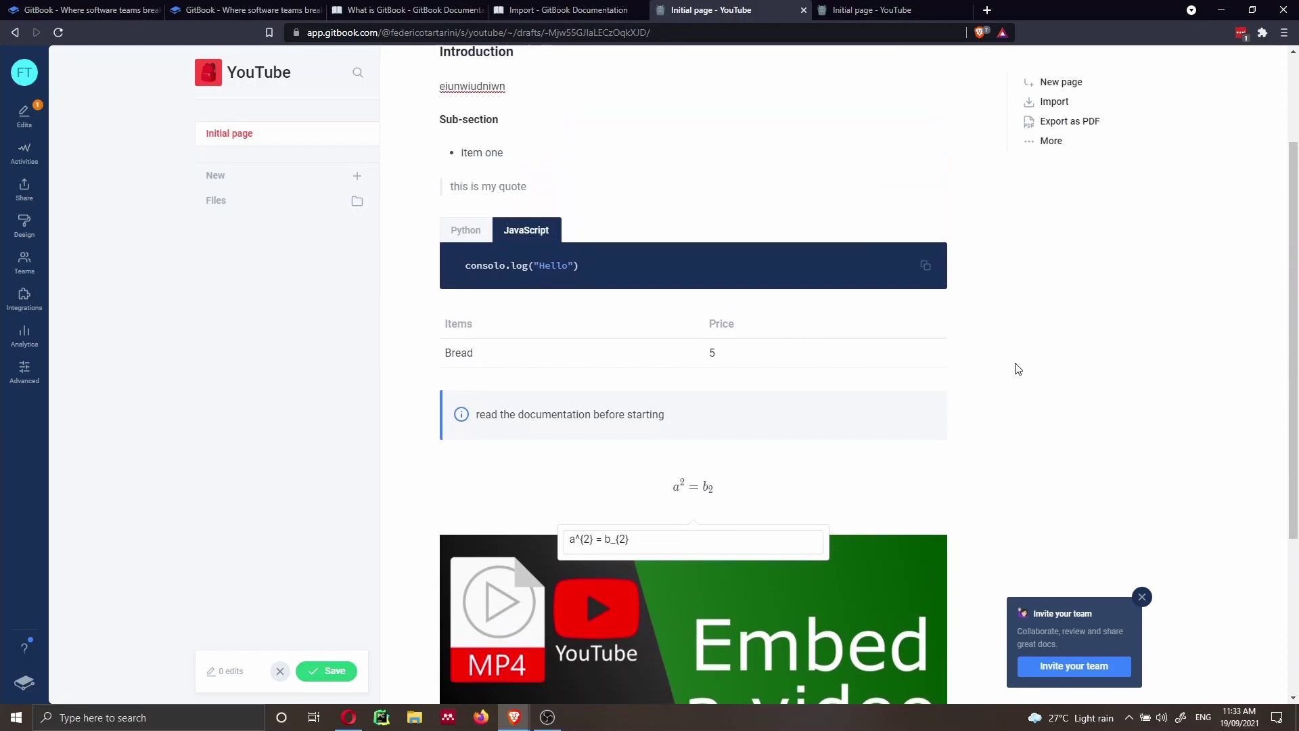
{"action": "scroll", "coordinate": [1016, 368], "scroll_direction": "down", "scroll_amount": 4}
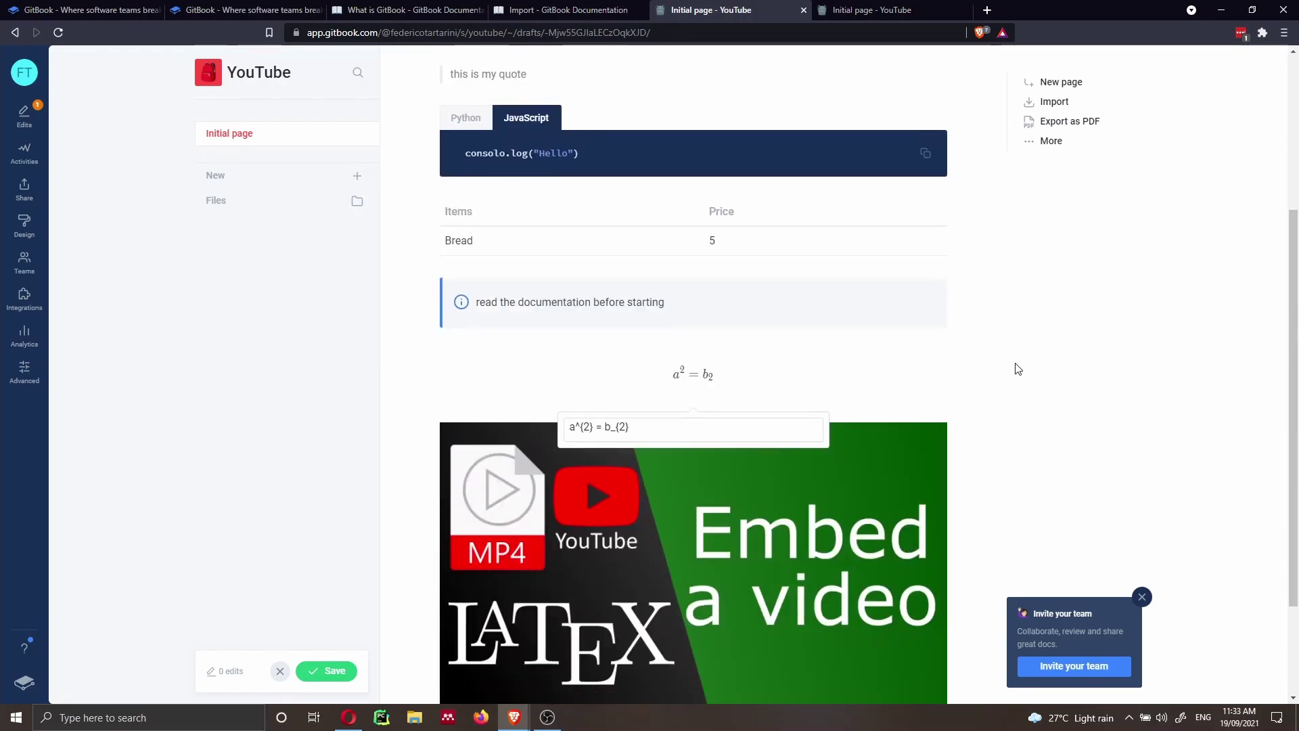
- View the file and URL import options for bringing existing content into the space
{"action": "left_click", "coordinate": [1071, 102]}
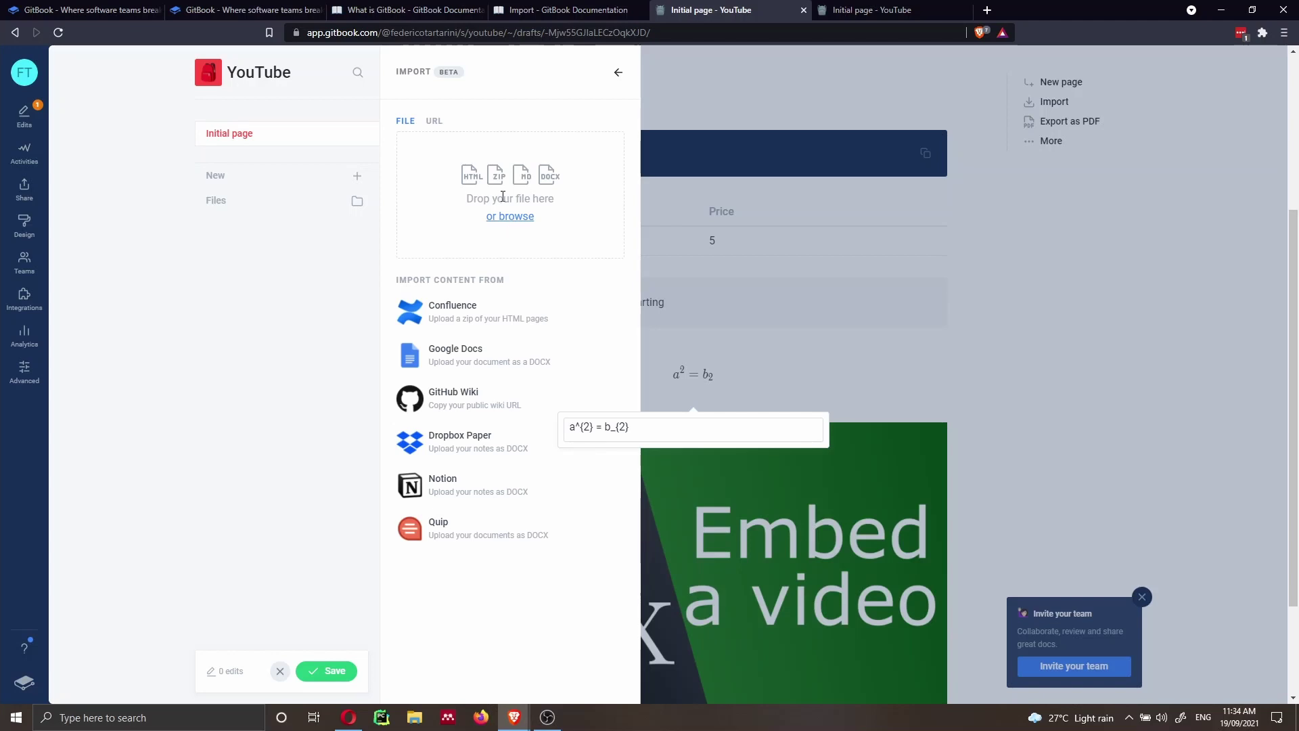
{"action": "left_click", "coordinate": [434, 121]}
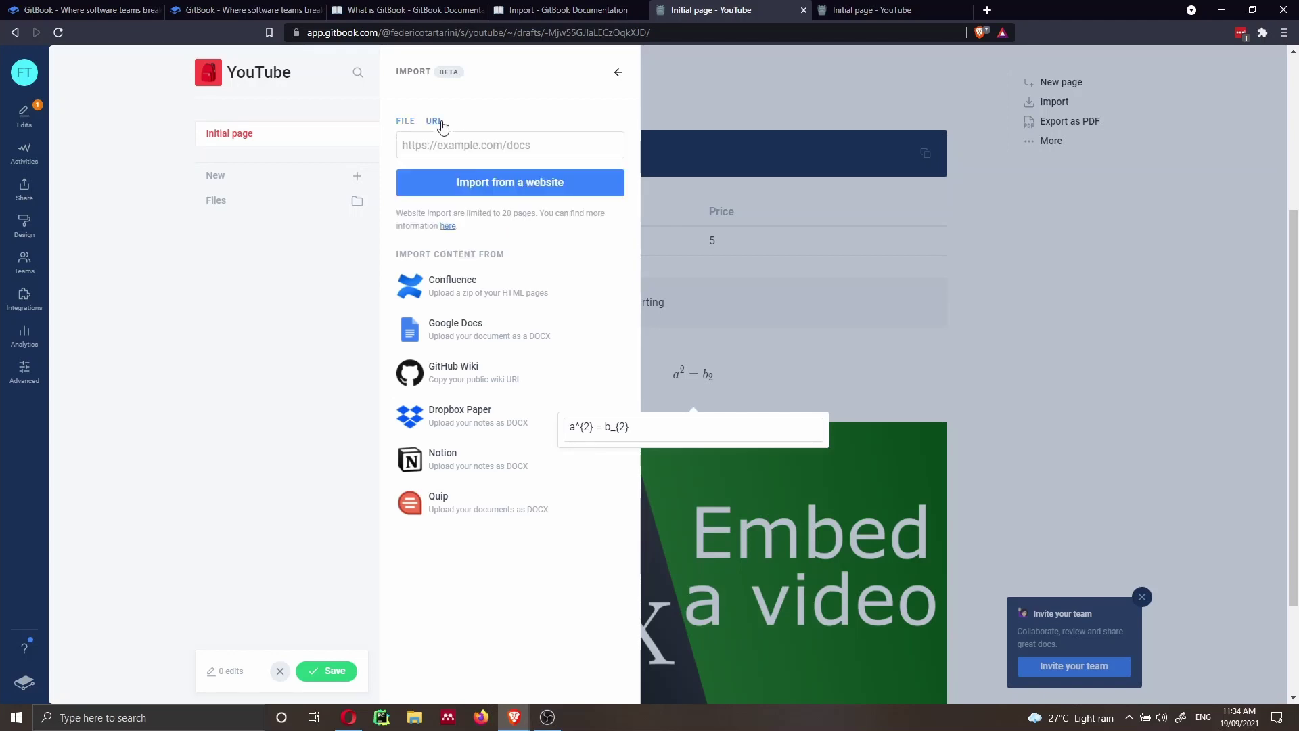
{"action": "left_click", "coordinate": [405, 125]}
{"action": "left_click", "coordinate": [1009, 273]}
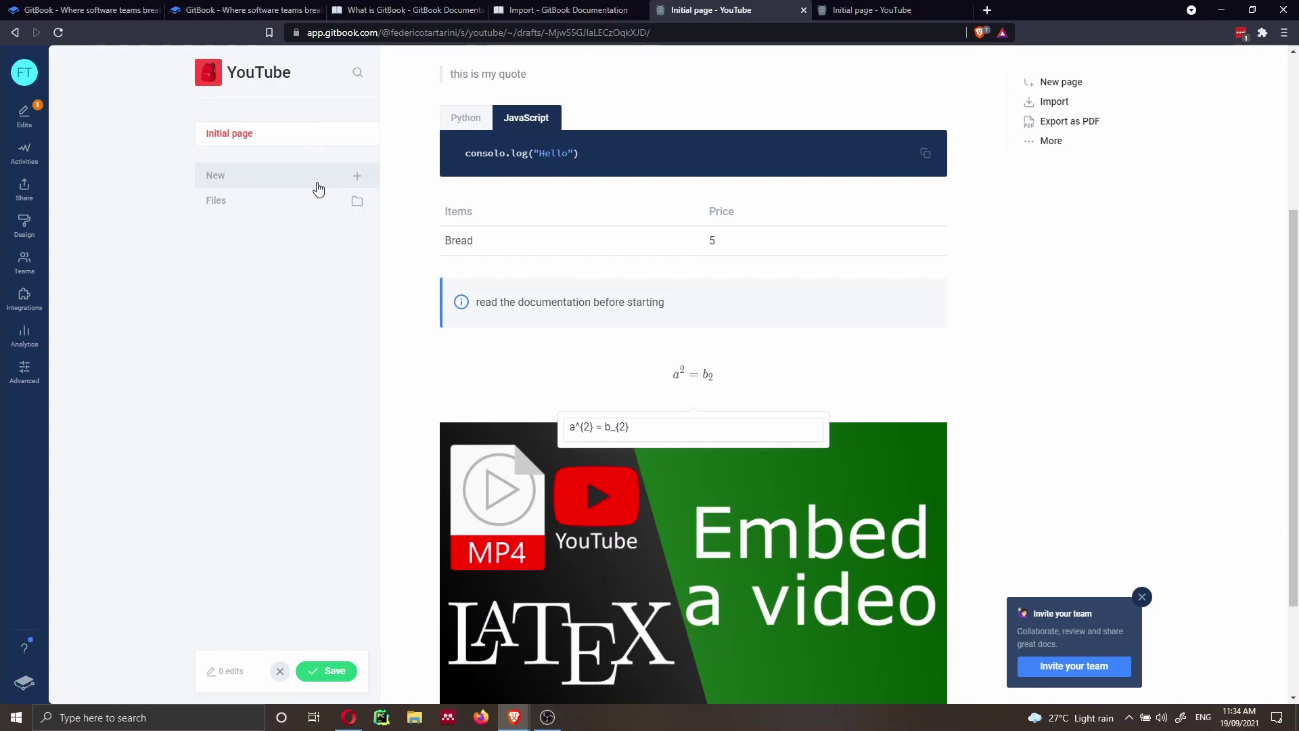
- Add a new page to the space and copy the address of the Cozie documentation website, cozie-apple.app/docs/
{"action": "left_click", "coordinate": [352, 176]}
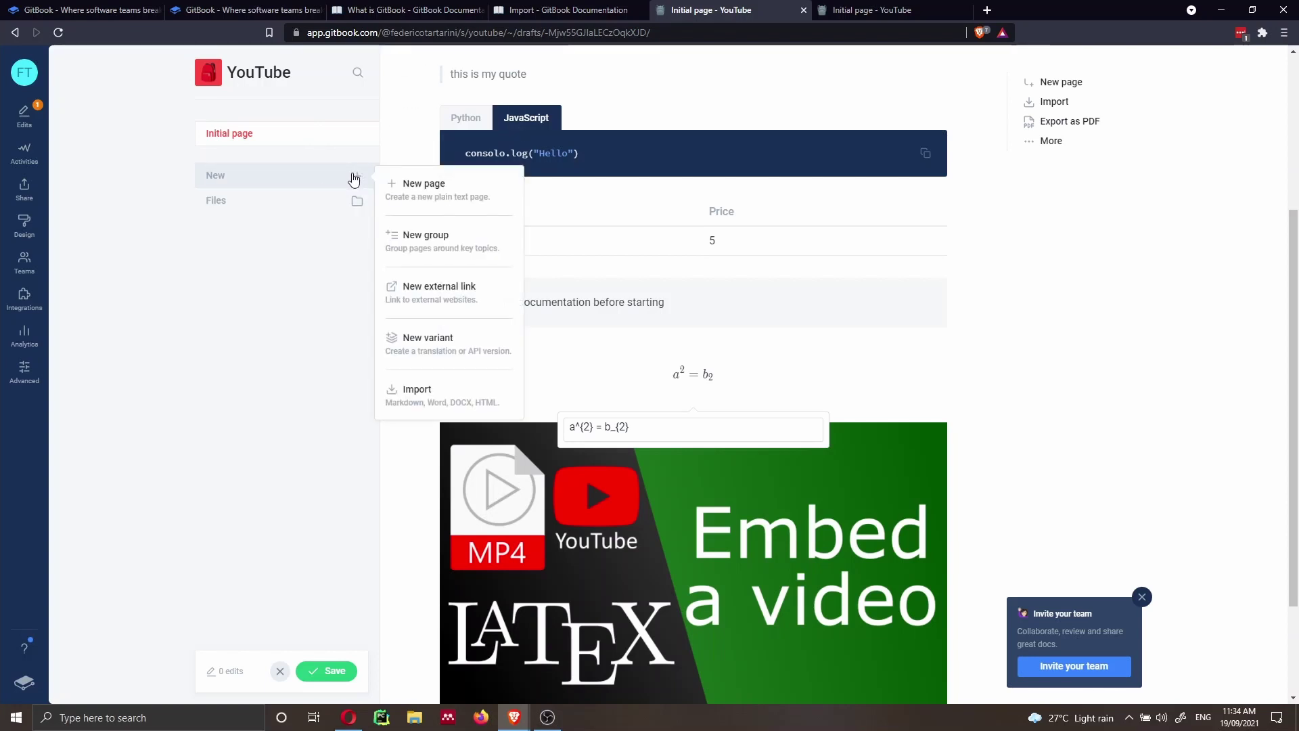
{"action": "left_click", "coordinate": [414, 184]}
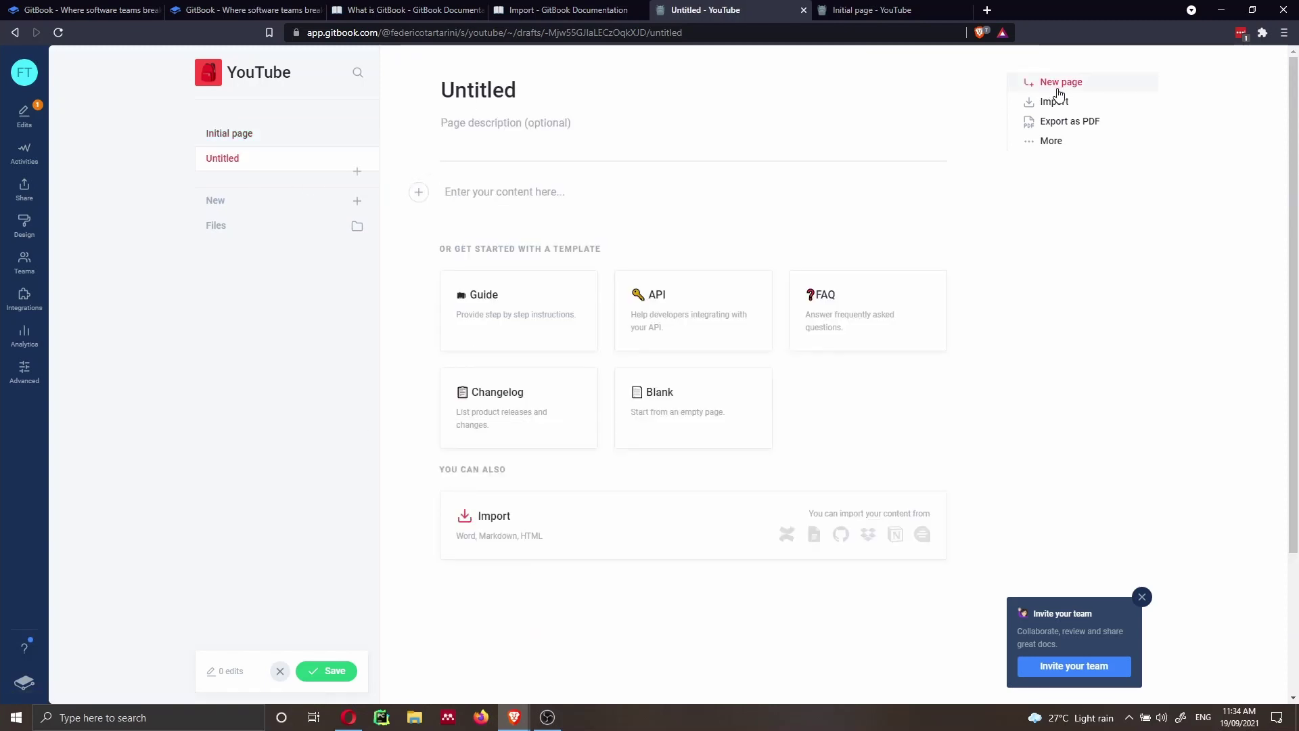
{"action": "left_click", "coordinate": [920, 11]}
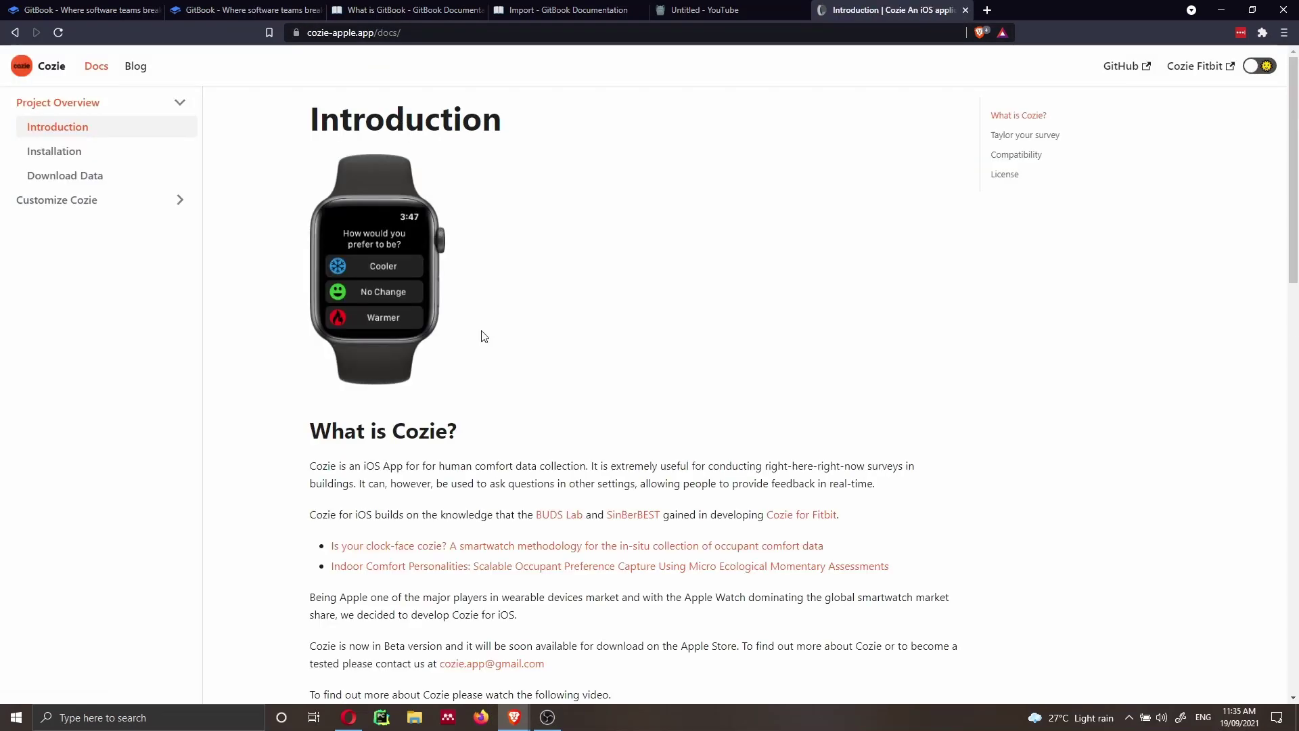
{"action": "scroll", "coordinate": [483, 337], "scroll_direction": "down", "scroll_amount": 20}
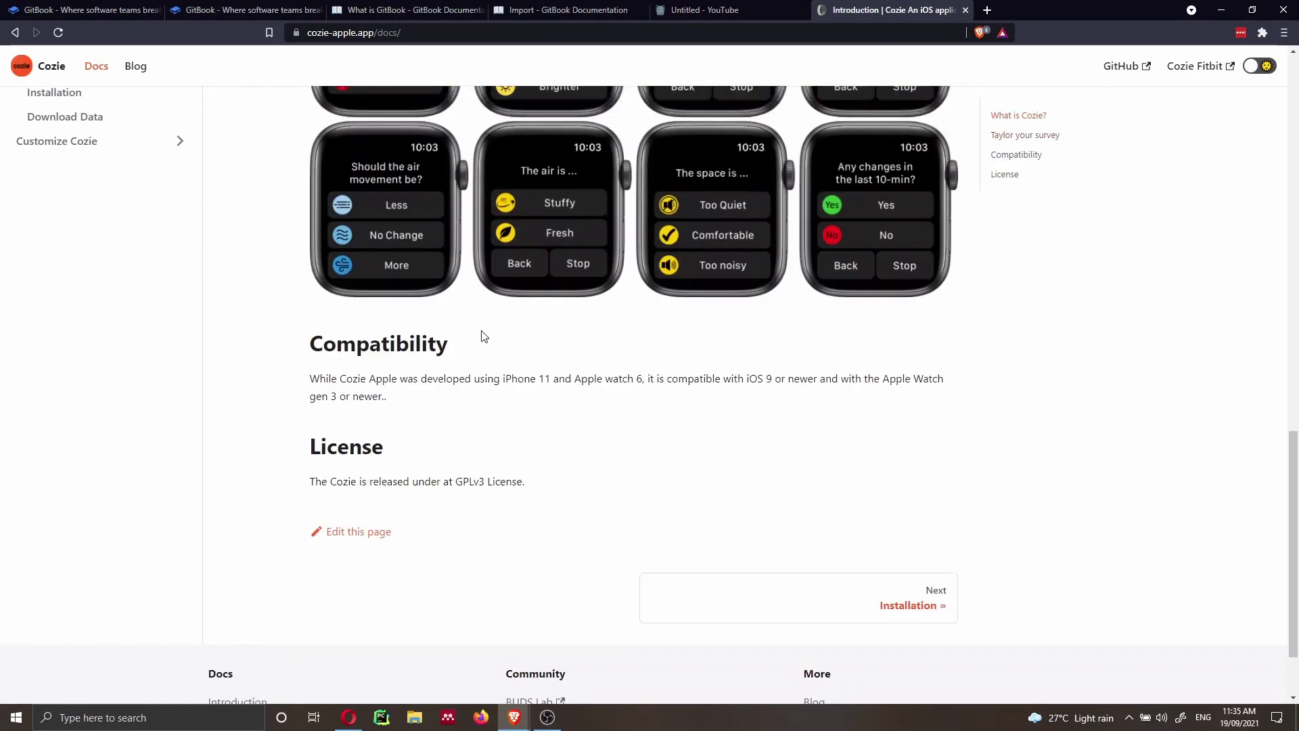
{"action": "scroll", "coordinate": [483, 336], "scroll_direction": "up", "scroll_amount": 20}
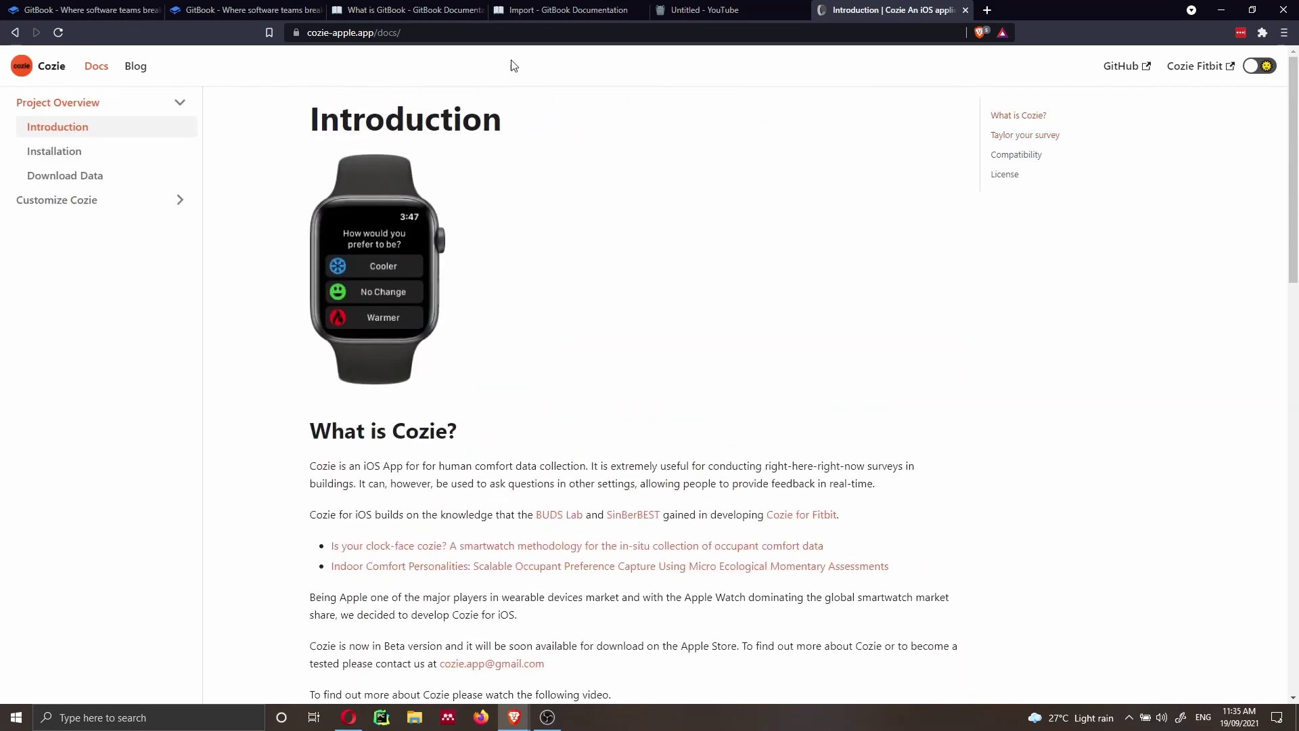
{"action": "left_click", "coordinate": [524, 35]}
{"action": "key", "text": "ctrl+c"}
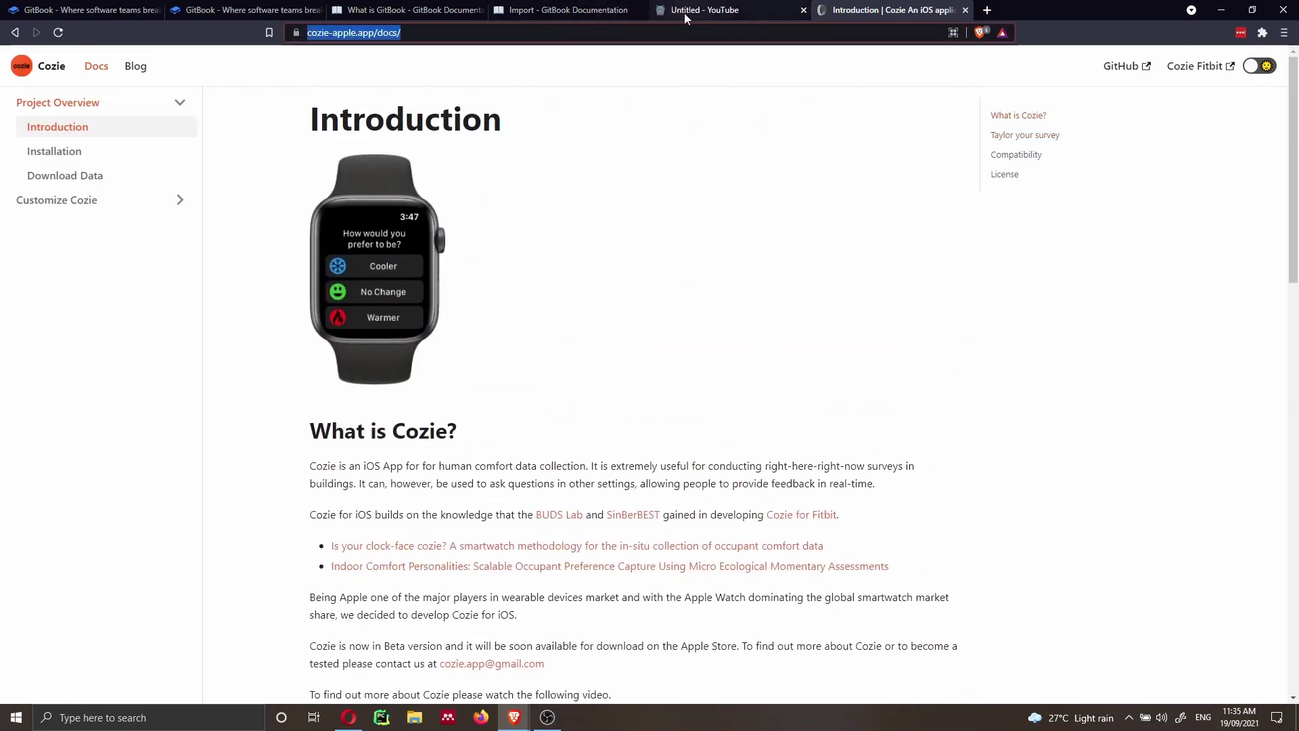
{"action": "left_click", "coordinate": [594, 9]}
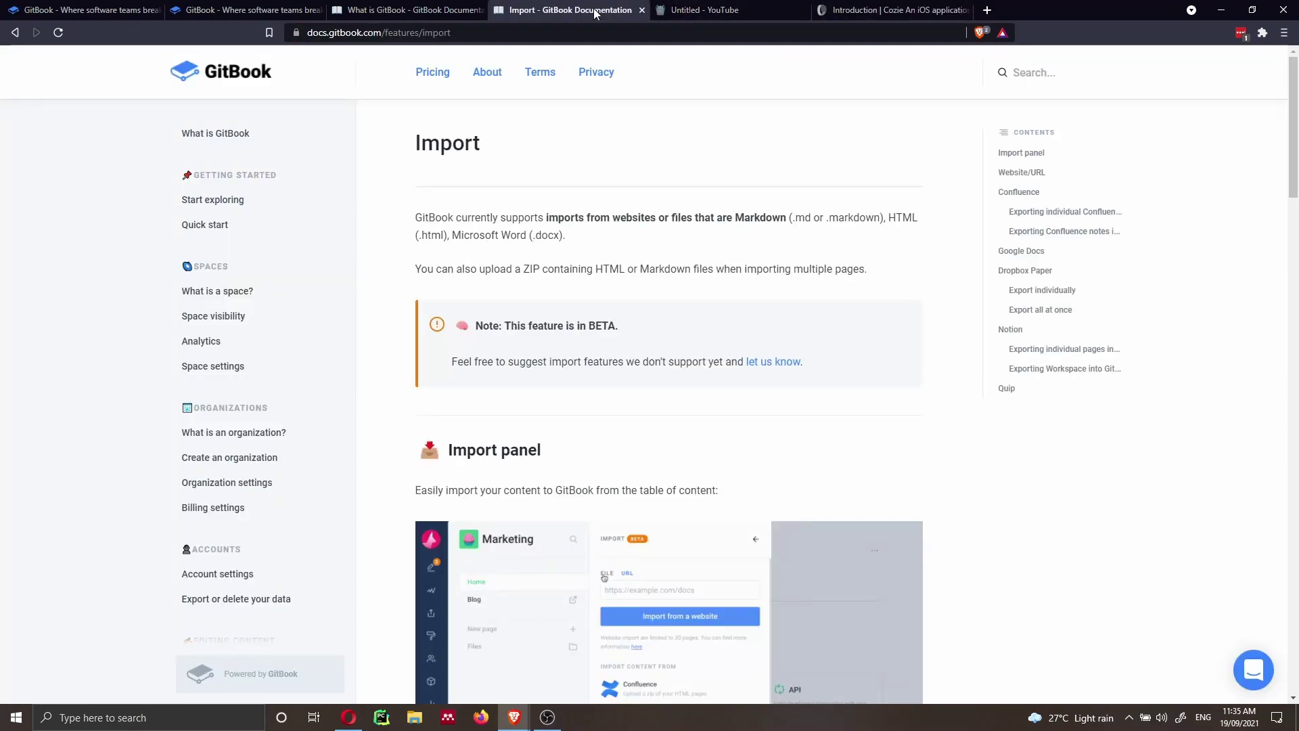
{"action": "left_click", "coordinate": [684, 11]}
{"action": "left_click", "coordinate": [1042, 103]}
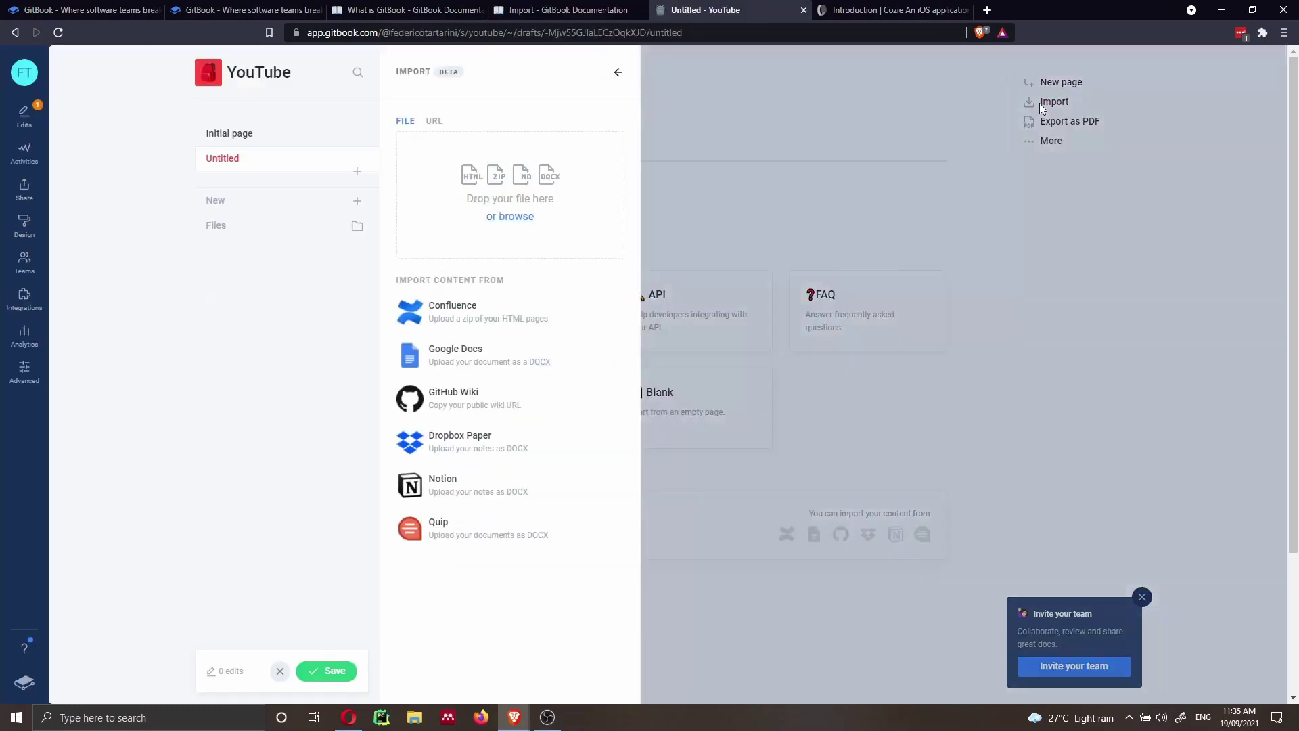
{"action": "left_click", "coordinate": [434, 121]}
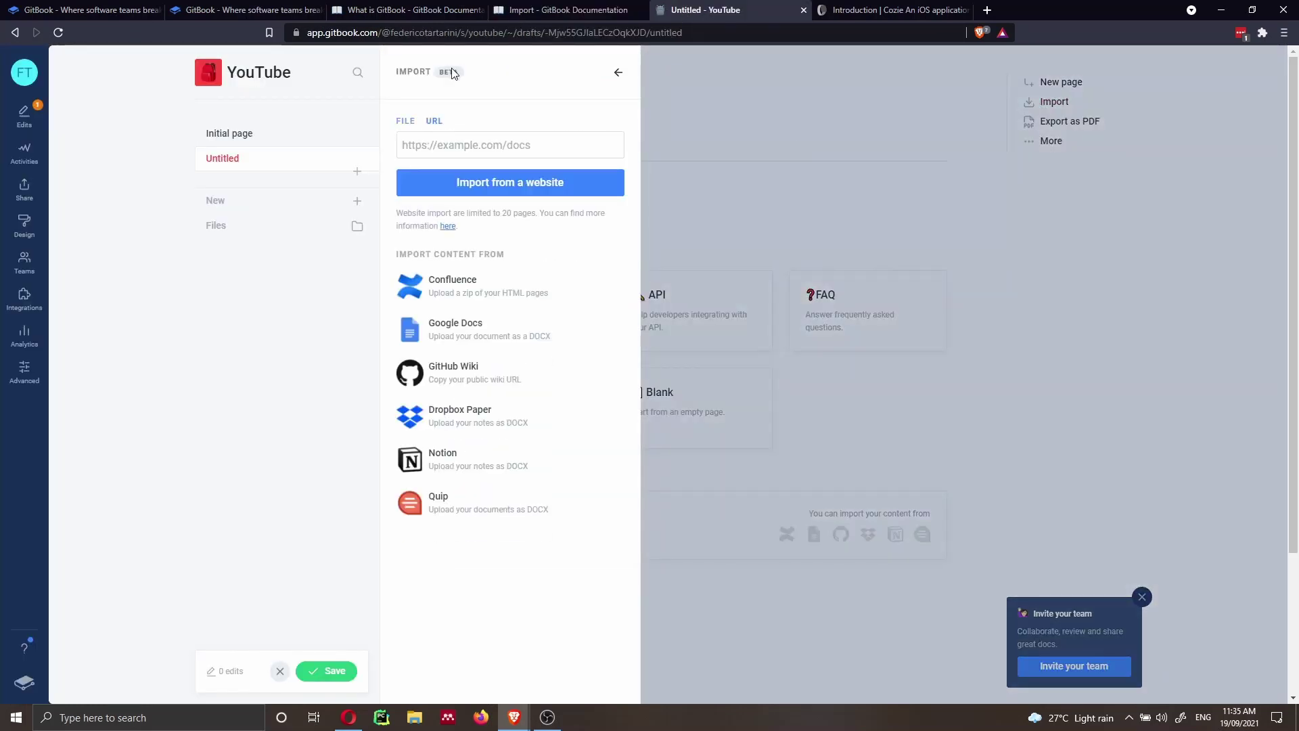
{"action": "left_click", "coordinate": [451, 151]}
{"action": "key", "text": "ctrl+v"}
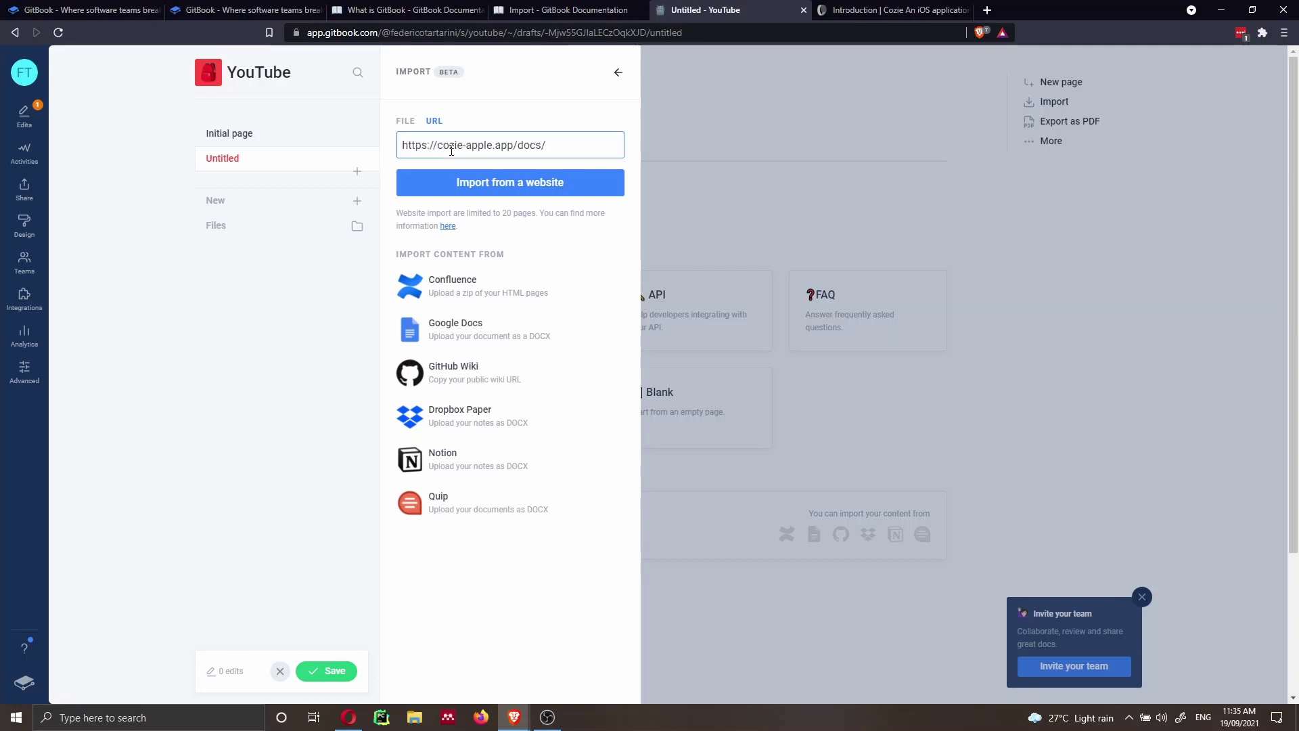
{"action": "left_click", "coordinate": [479, 182]}
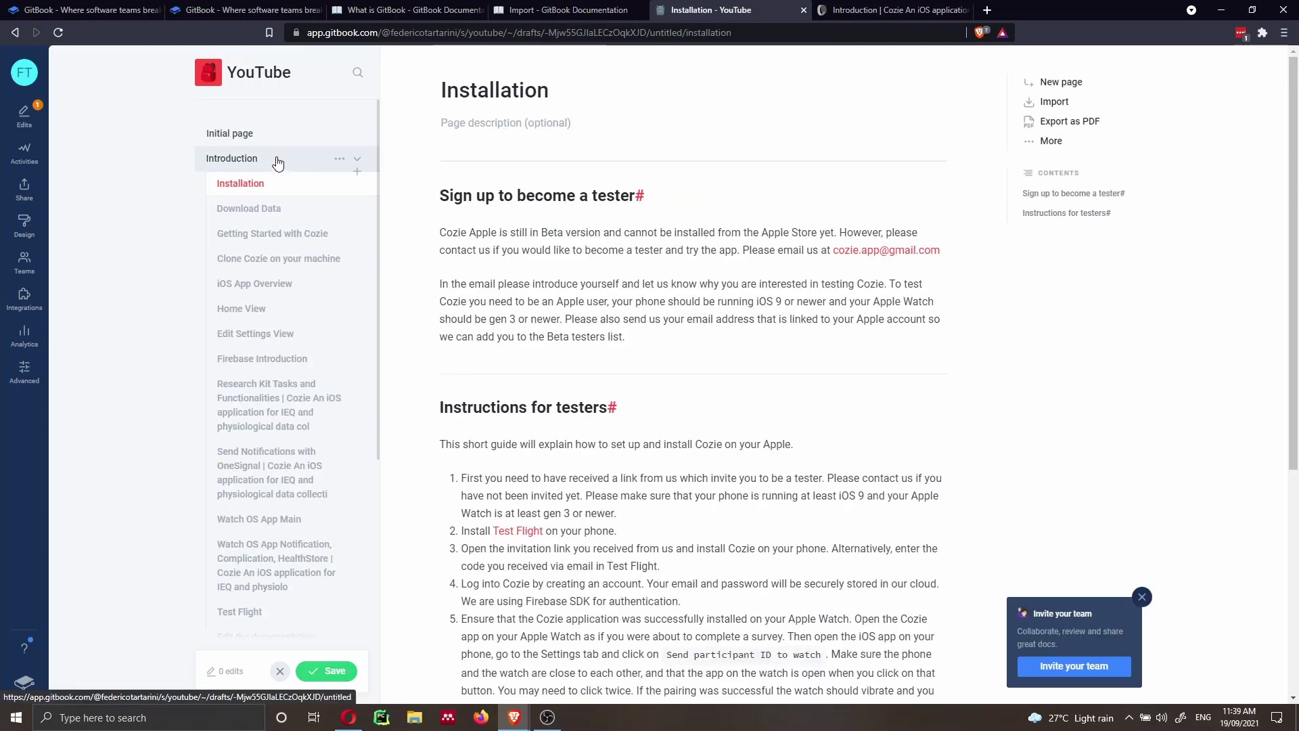
- Examine the imported Introduction and Installation pages and the list of subpages, comparing them with the original Cozie website
{"action": "left_click", "coordinate": [277, 161]}
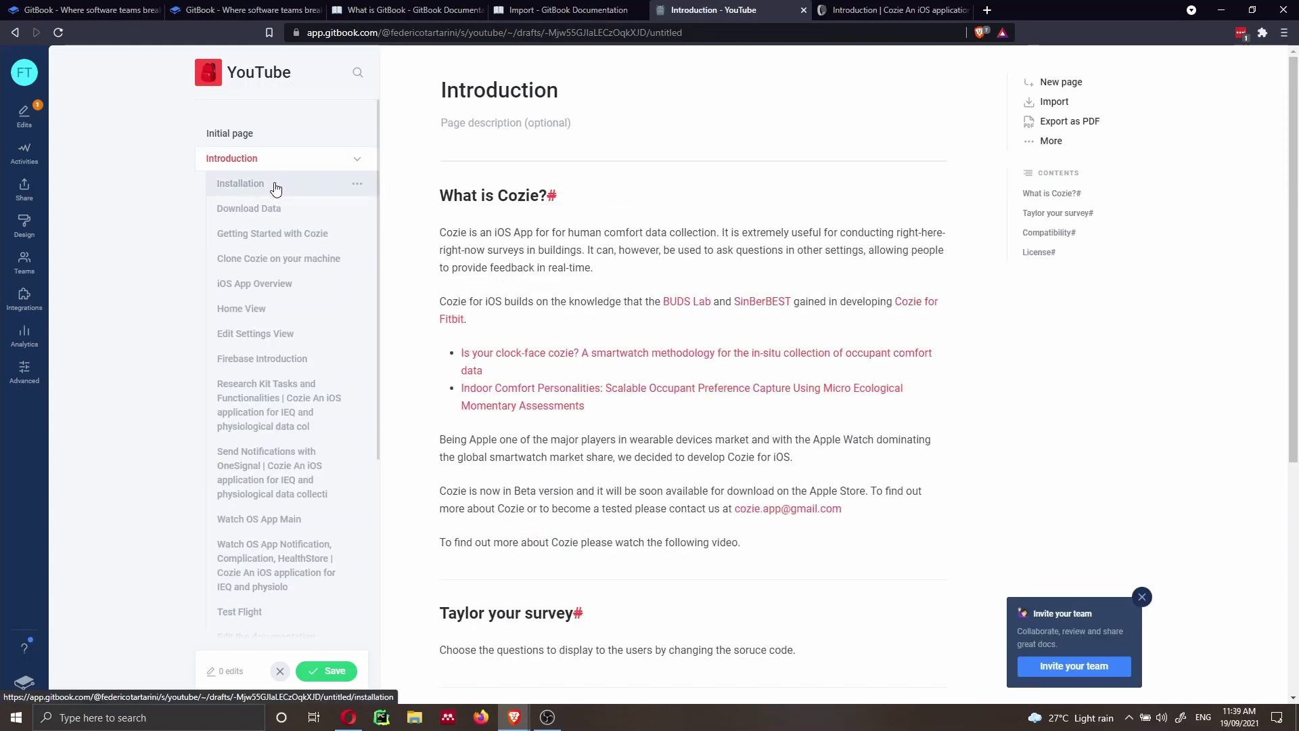
{"action": "left_click", "coordinate": [276, 186]}
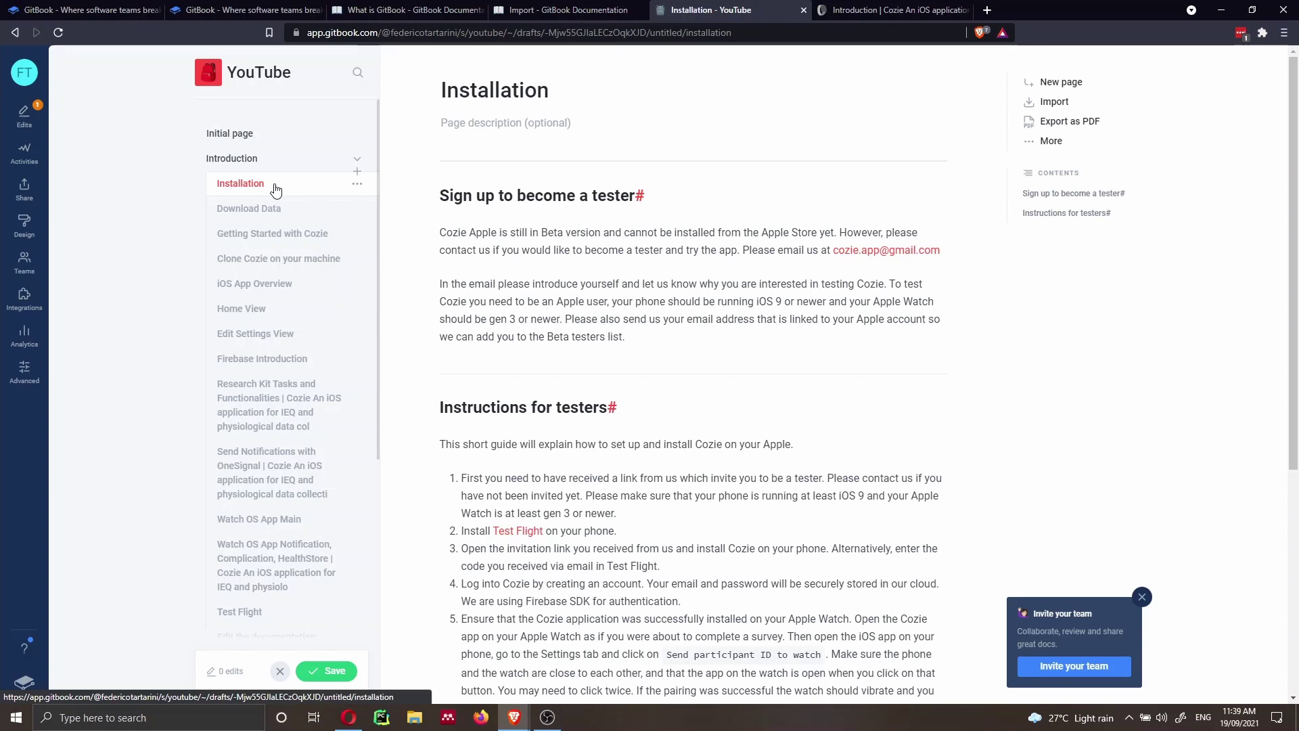
{"action": "scroll", "coordinate": [267, 331], "scroll_direction": "down", "scroll_amount": 4}
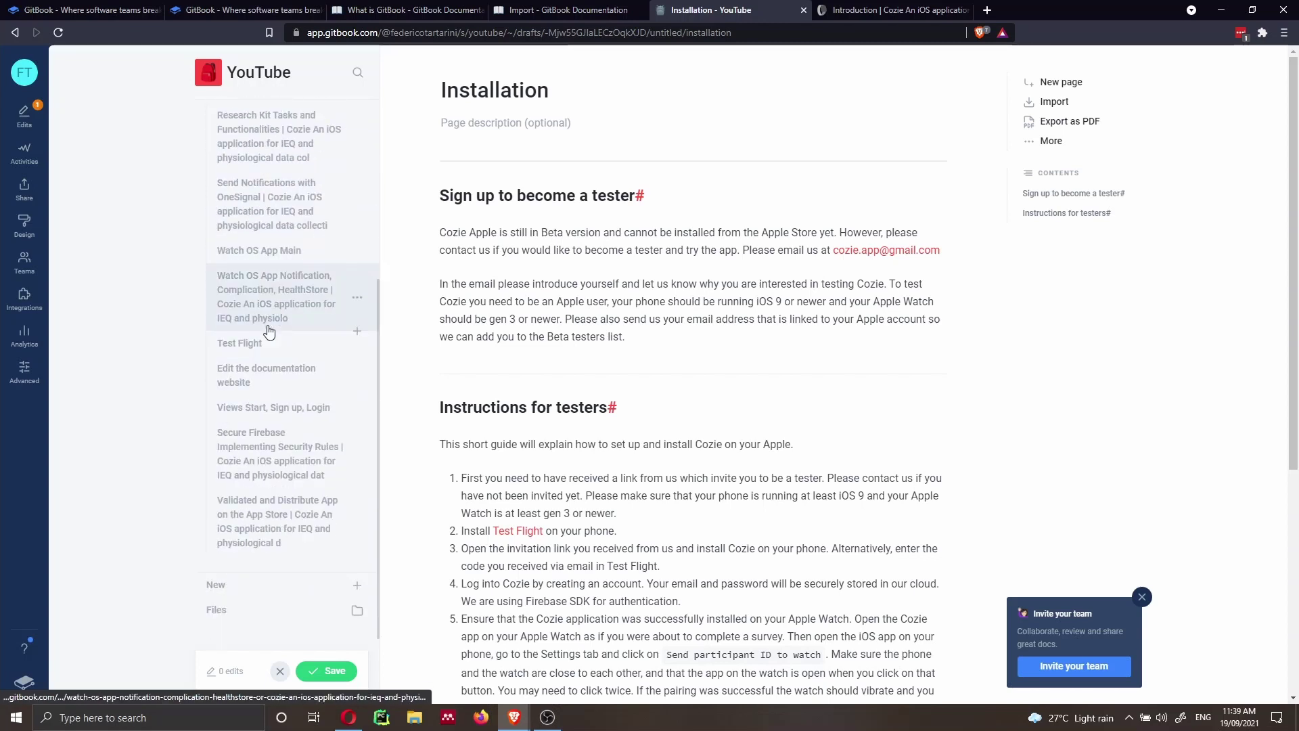
{"action": "scroll", "coordinate": [270, 331], "scroll_direction": "down", "scroll_amount": 2}
{"action": "scroll", "coordinate": [271, 331], "scroll_direction": "up", "scroll_amount": 6}
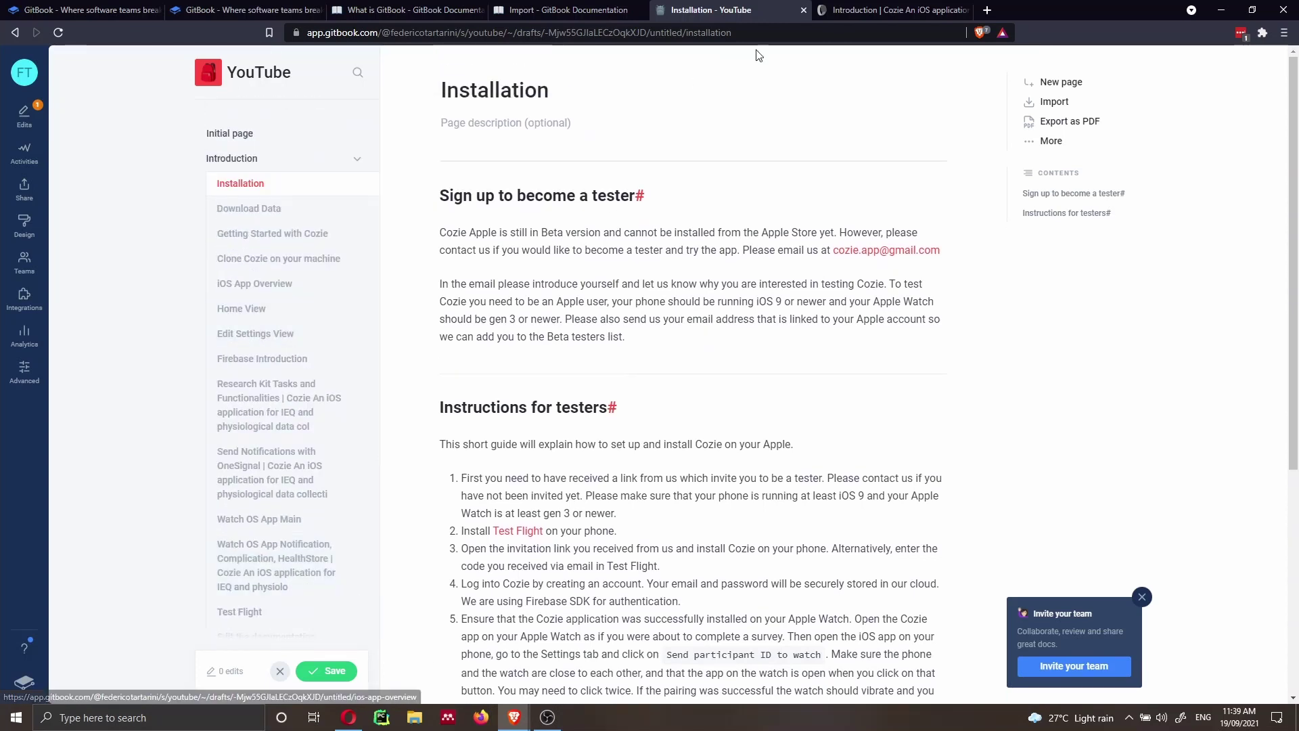
{"action": "left_click", "coordinate": [860, 16]}
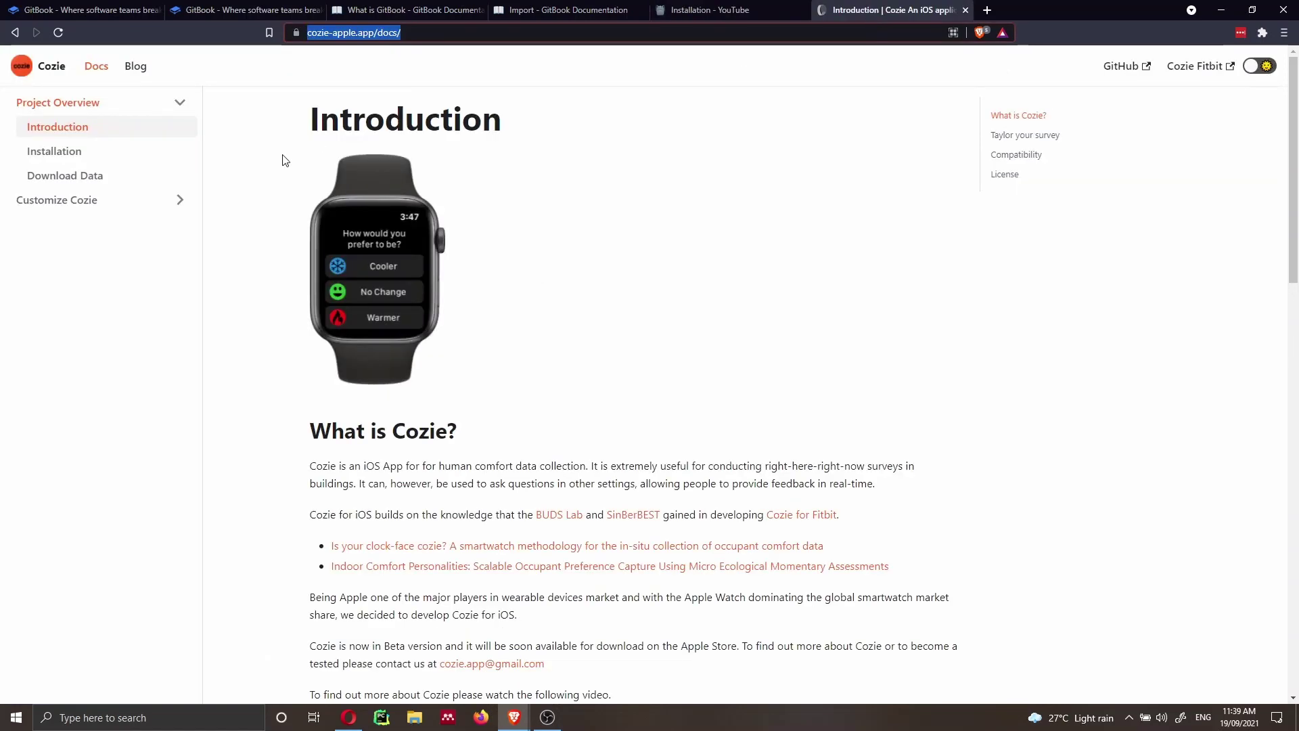
{"action": "left_click", "coordinate": [758, 9]}
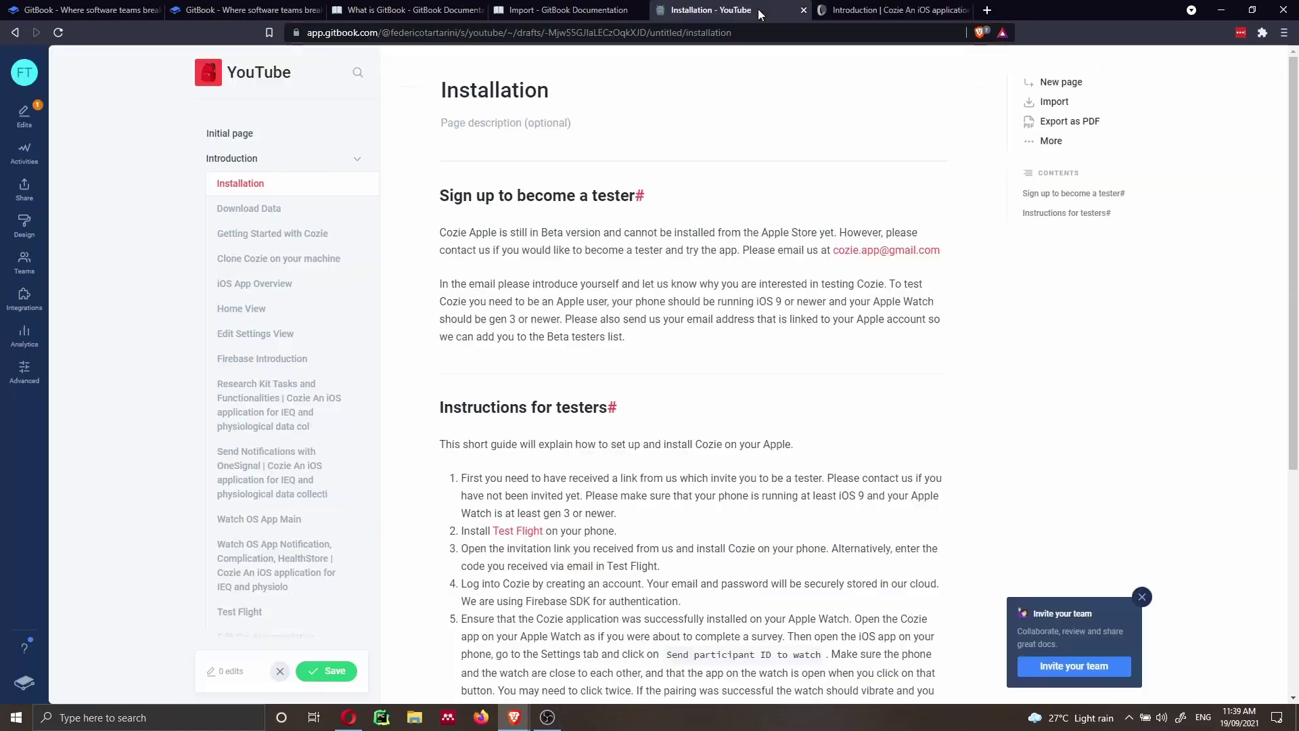
- Examine the imported Download Data page and the remaining imported subpages under Introduction
{"action": "left_click", "coordinate": [283, 213]}
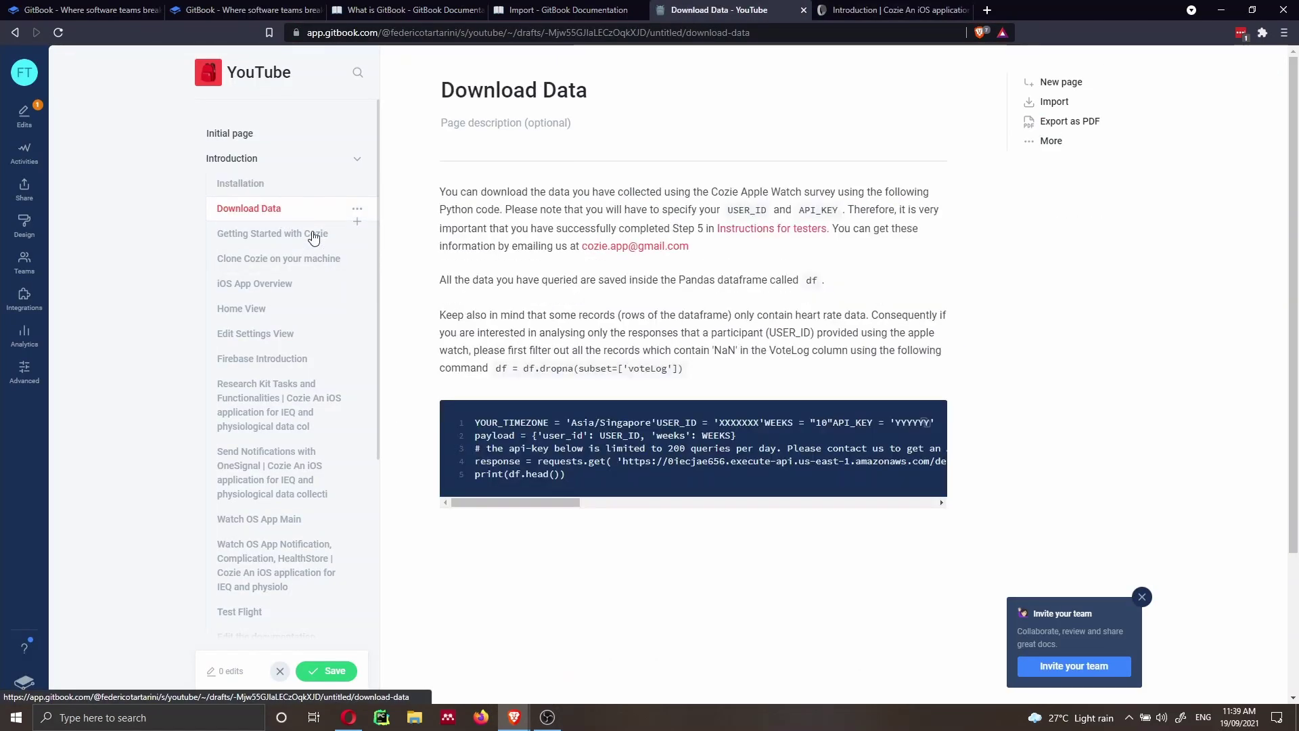
{"action": "scroll", "coordinate": [514, 341], "scroll_direction": "down", "scroll_amount": 1}
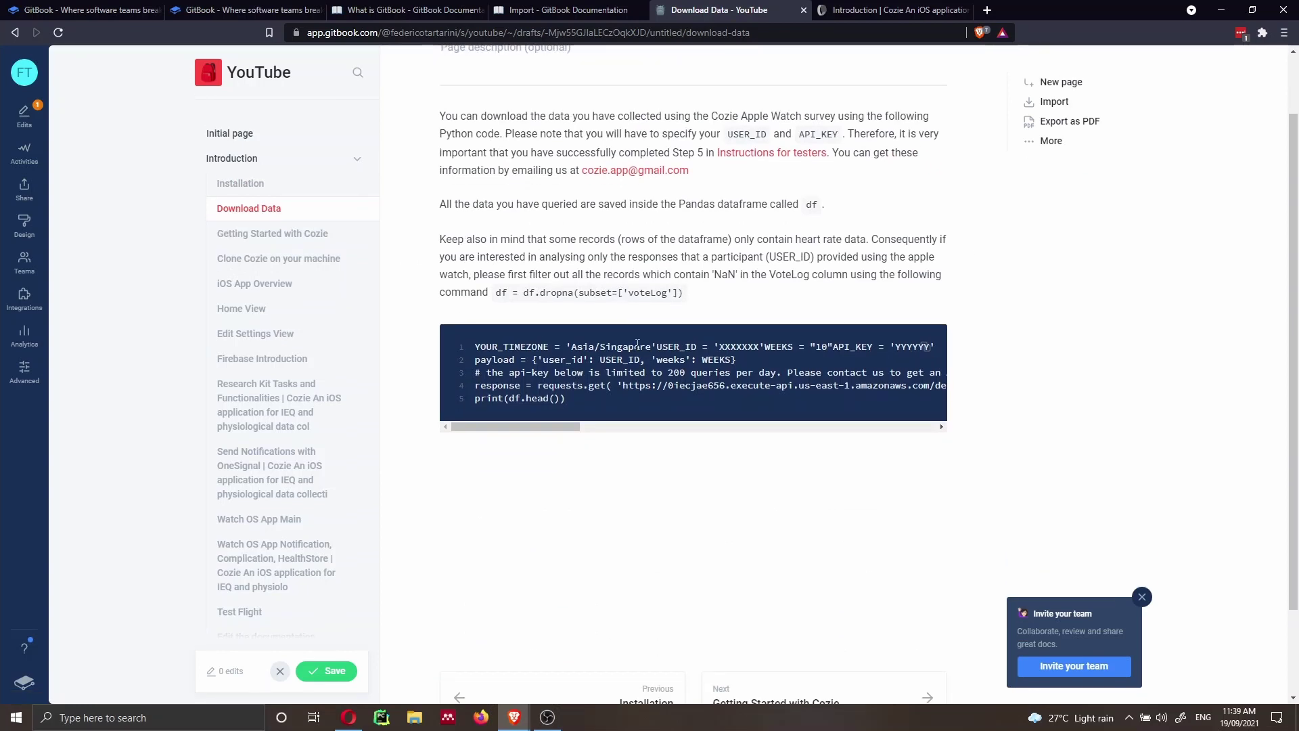
{"action": "scroll", "coordinate": [633, 344], "scroll_direction": "up", "scroll_amount": 1}
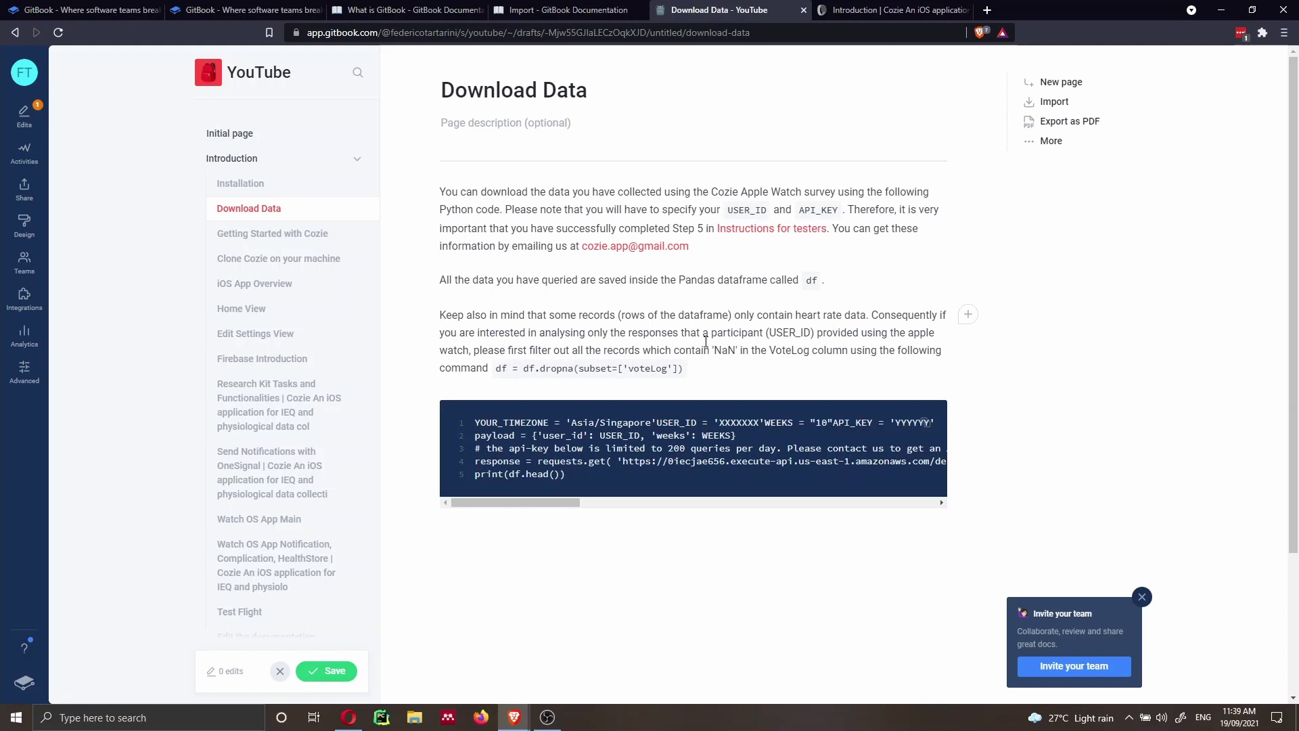
{"action": "scroll", "coordinate": [302, 483], "scroll_direction": "down", "scroll_amount": 3}
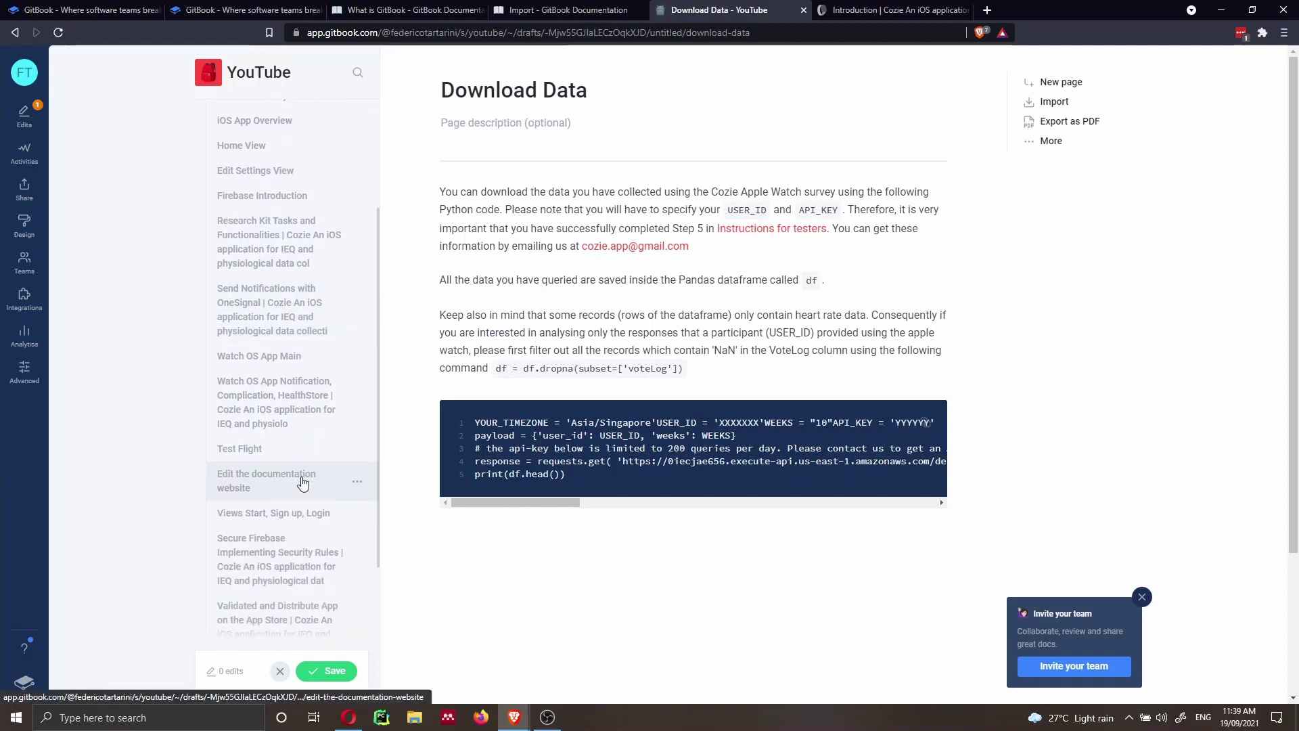
{"action": "scroll", "coordinate": [290, 483], "scroll_direction": "up", "scroll_amount": 5}
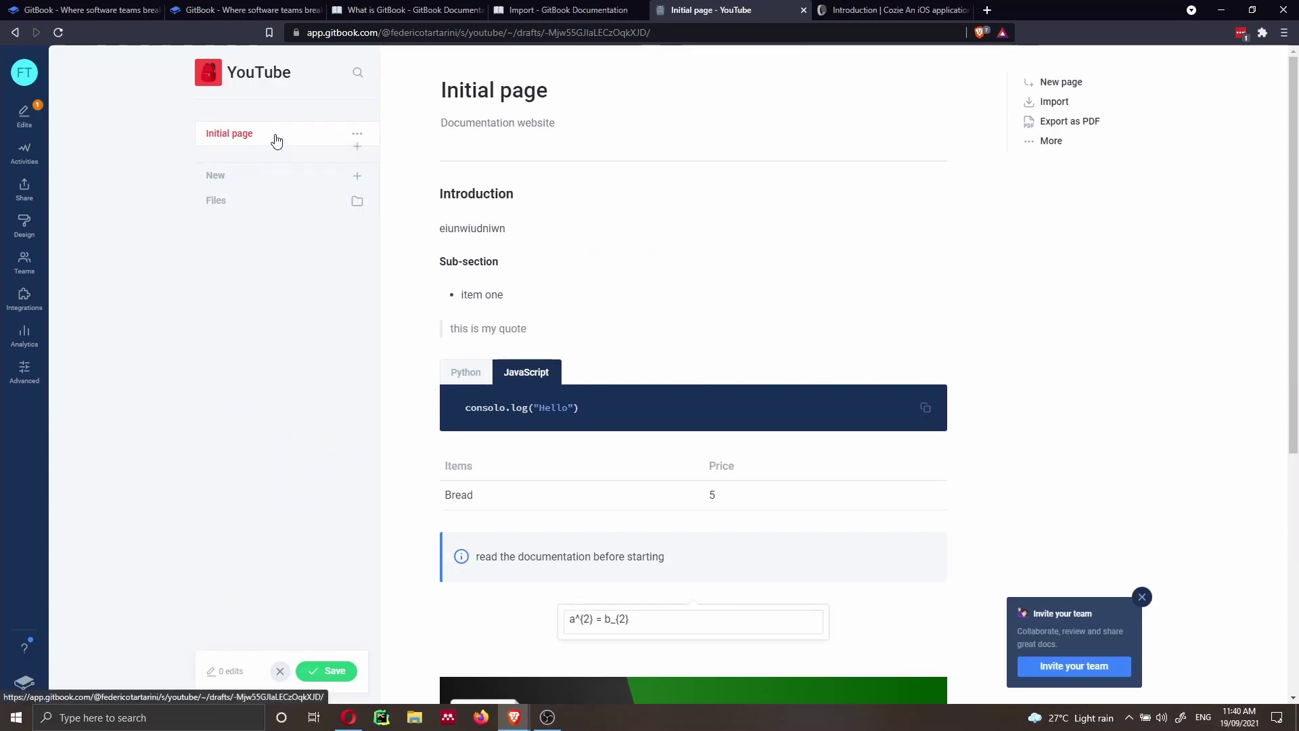
- Add a page group titled Contribute to the space, consulting the GitBook documentation's grouped page list as an example
{"action": "left_click", "coordinate": [357, 178]}
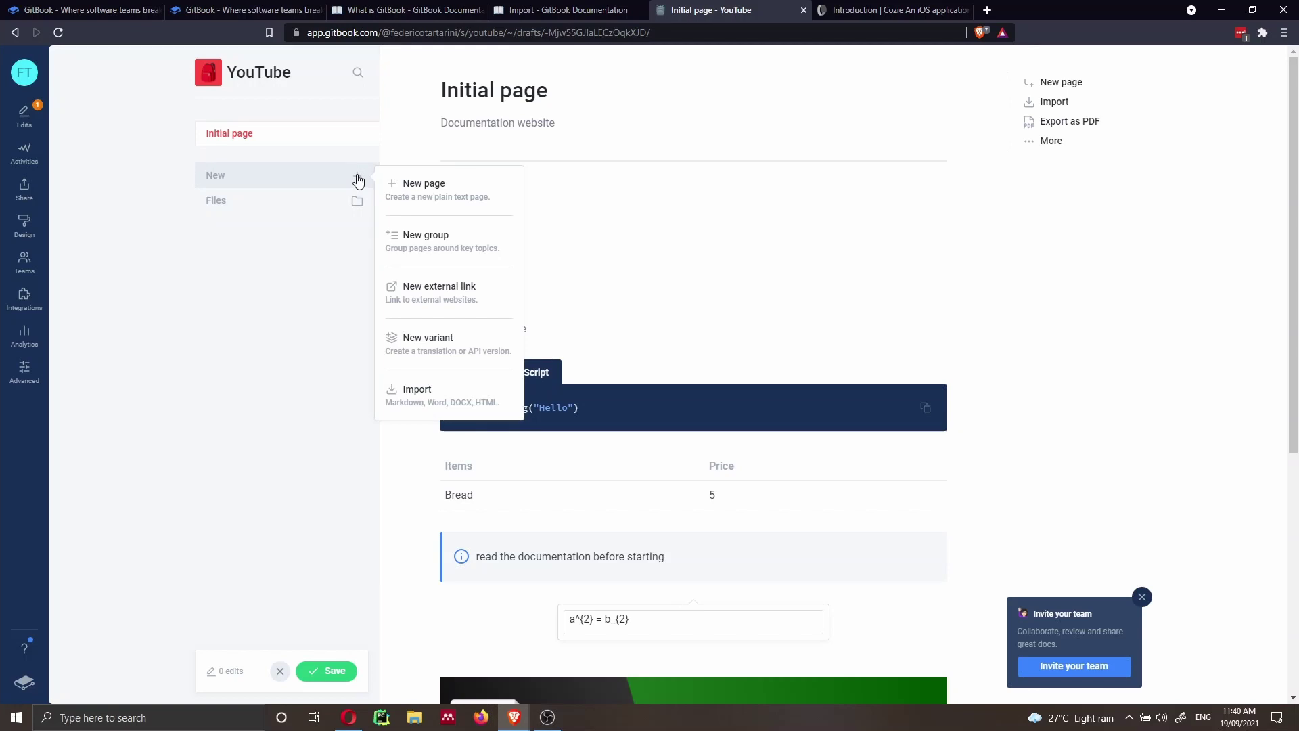
{"action": "left_click", "coordinate": [416, 242]}
{"action": "left_click", "coordinate": [579, 13]}
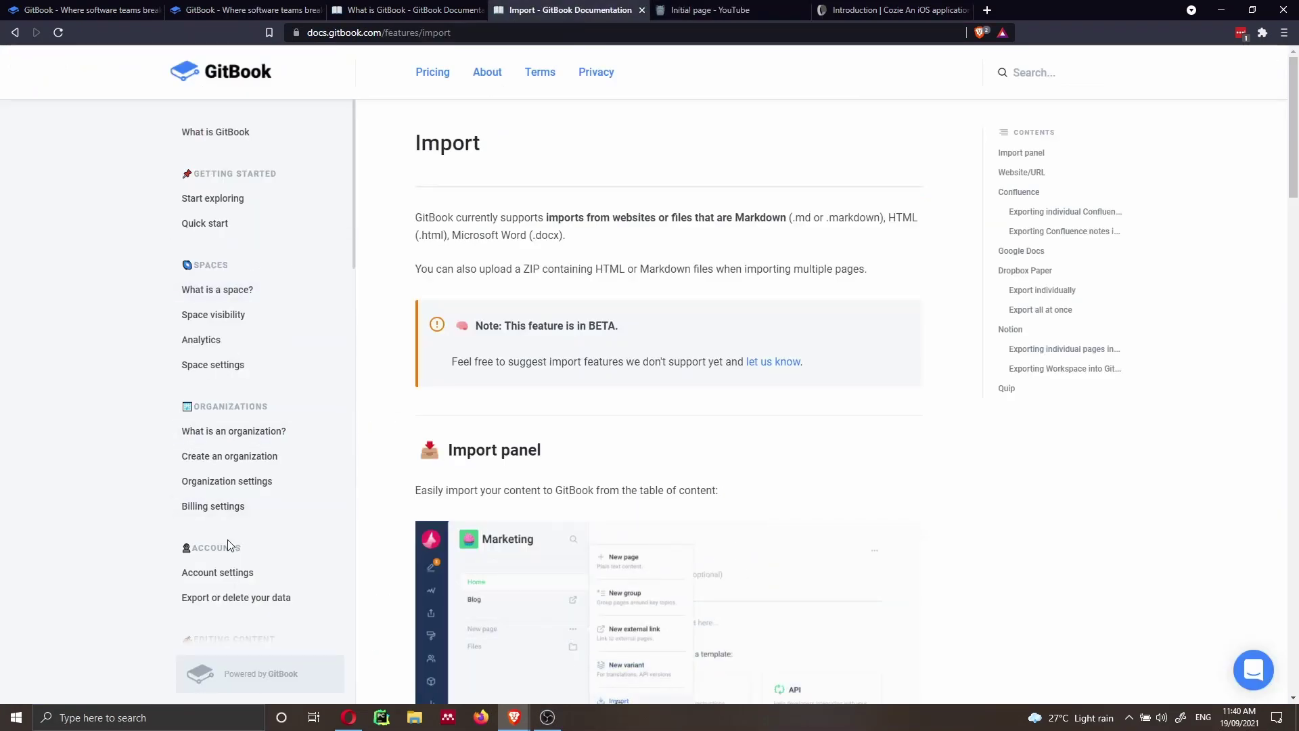
{"action": "scroll", "coordinate": [230, 473], "scroll_direction": "down", "scroll_amount": 3}
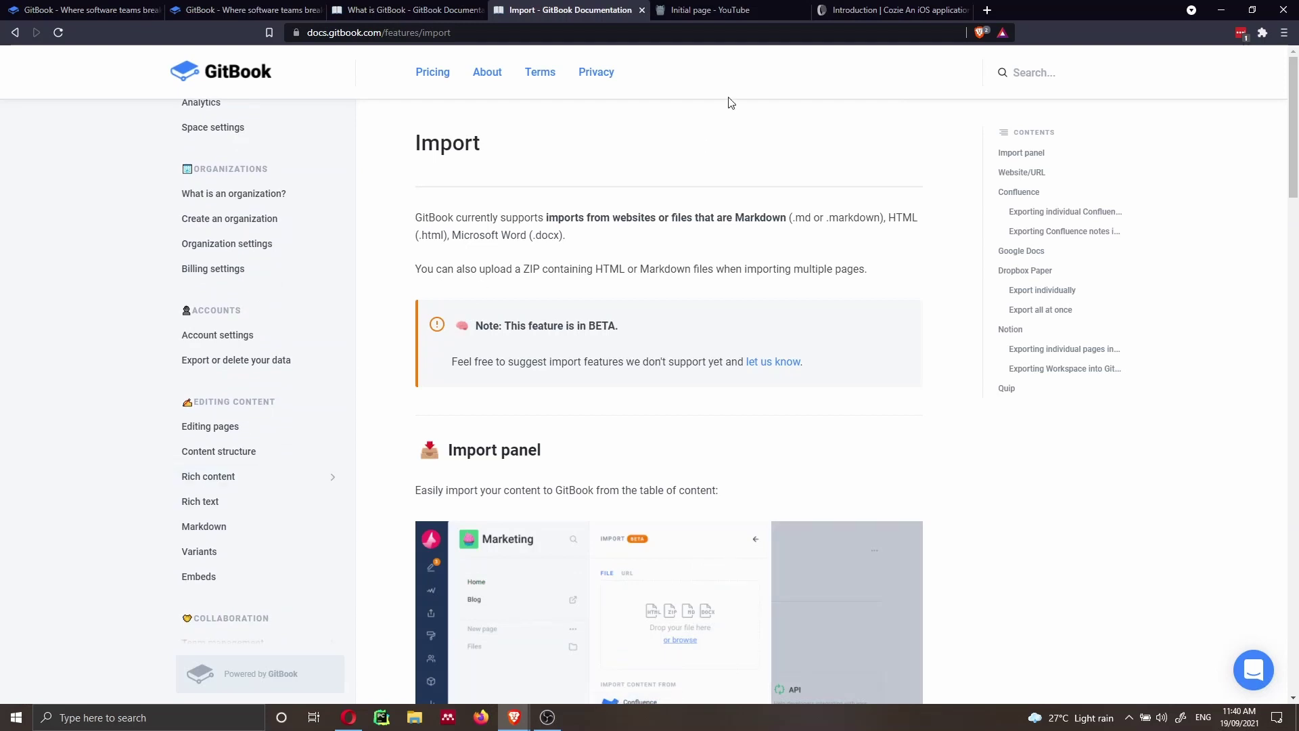
{"action": "left_click", "coordinate": [743, 11]}
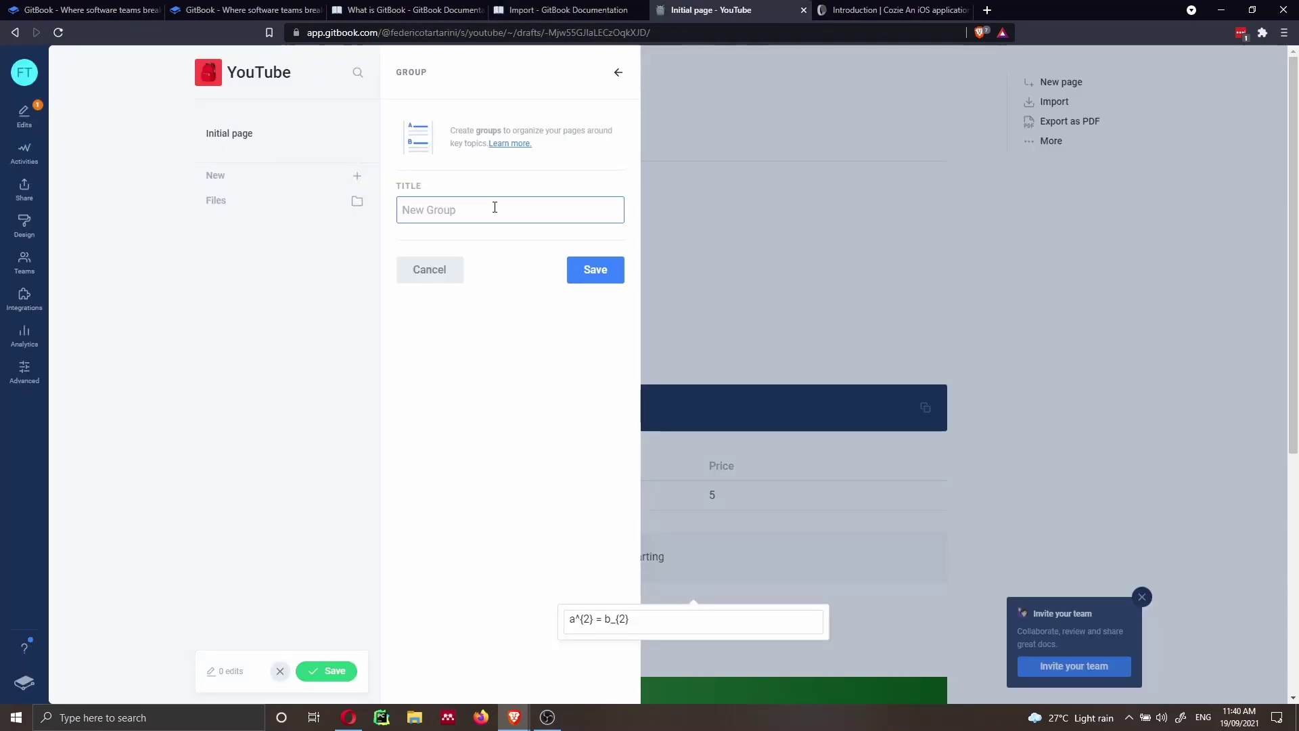
{"action": "type", "text": "Docum"}
{"action": "type", "text": "Contrib"}
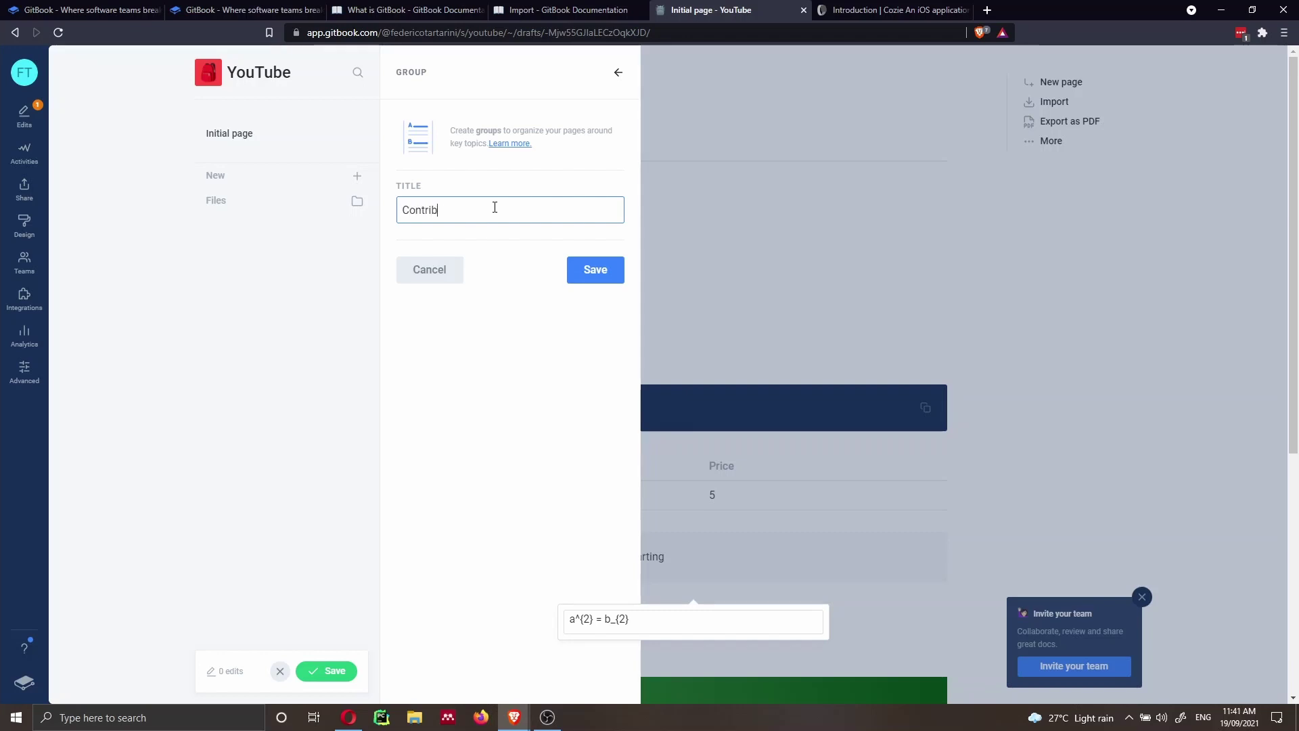
{"action": "type", "text": "ute"}
{"action": "key", "text": "Return"}
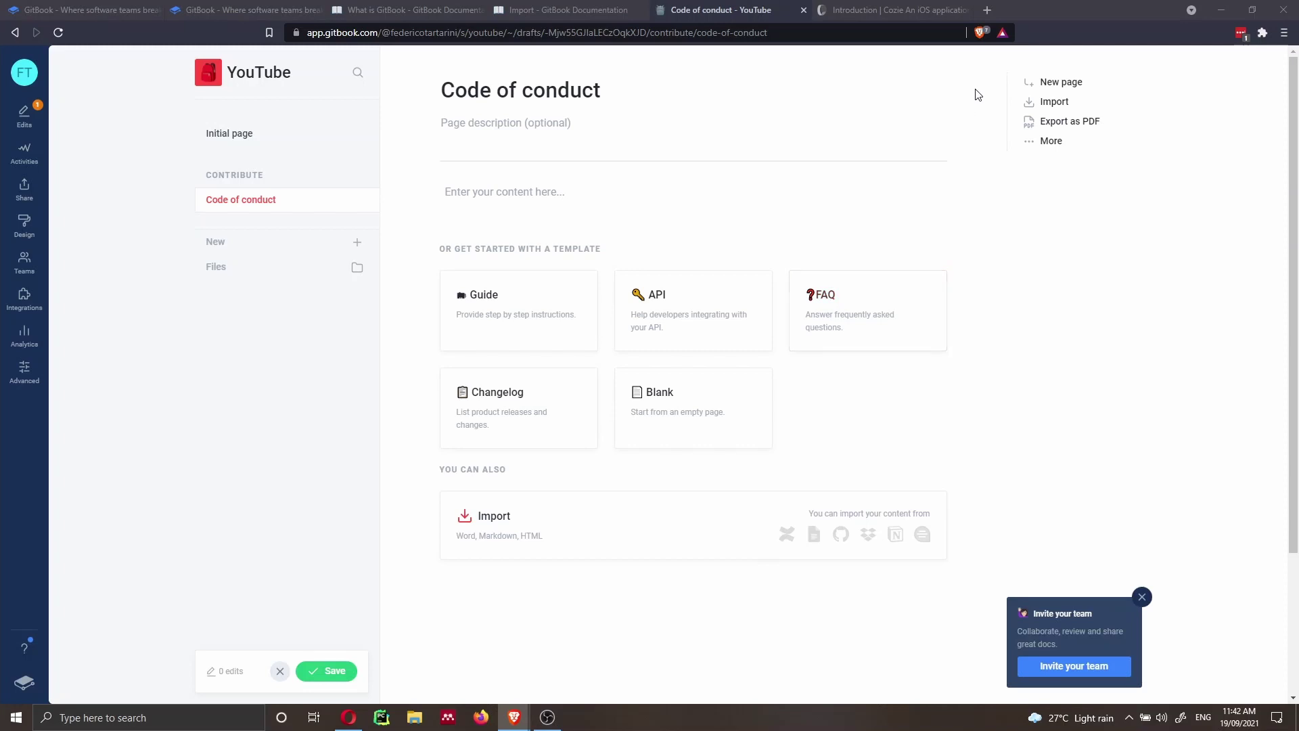
- Open github.com/probot/template/blob/master/CODE_OF_CONDUCT.md in a new browser tab and copy the file's entire raw Markdown
{"action": "left_click", "coordinate": [986, 10]}
{"action": "type", "text": "https://github.com/probot/template/blob/master/CODE_OF_CONDUCT.md"}
{"action": "key", "text": "Return"}
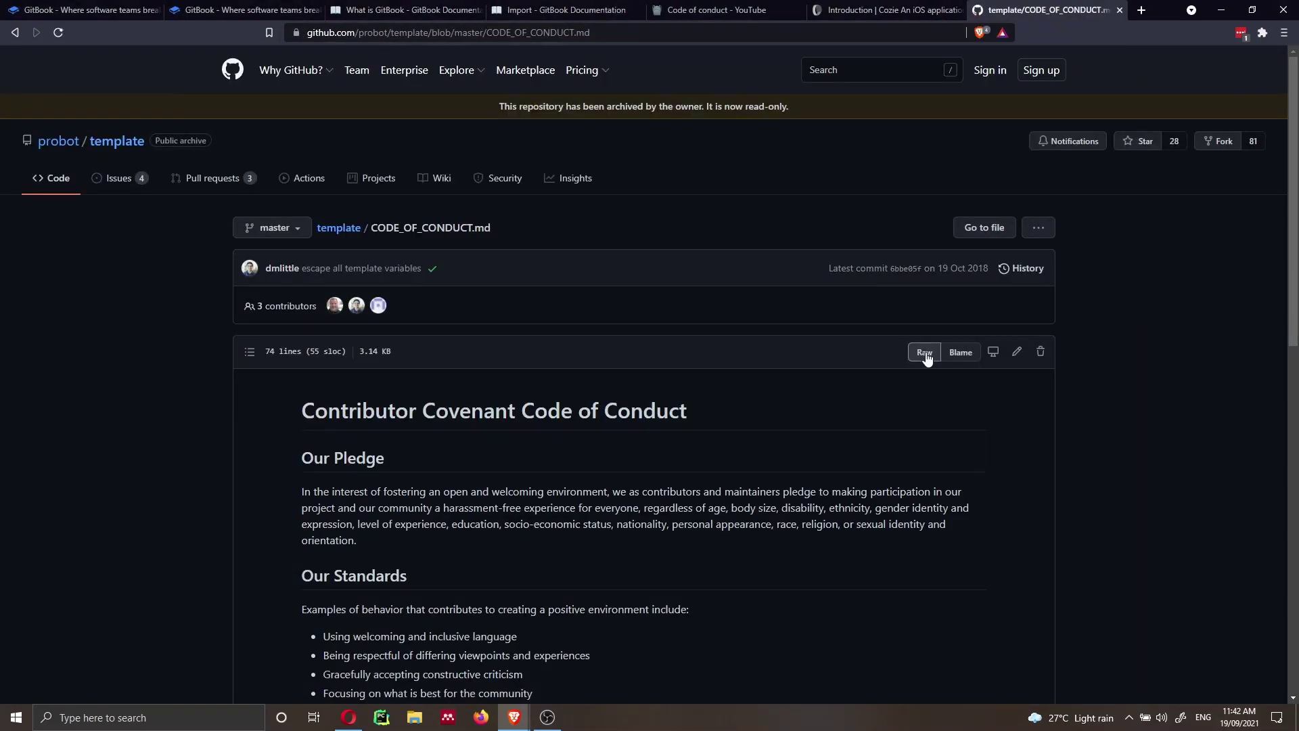
{"action": "left_click", "coordinate": [926, 353]}
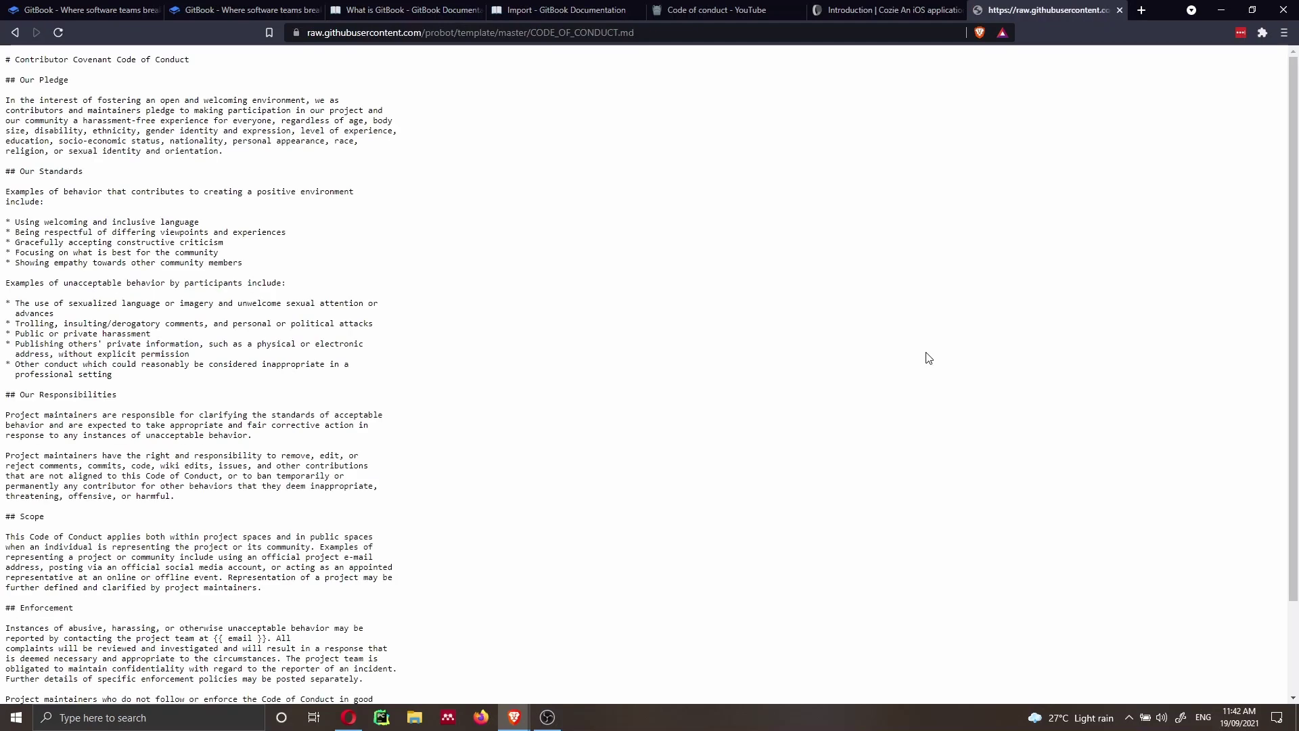
{"action": "key", "text": "ctrl+a"}
{"action": "key", "text": "ctrl+c"}
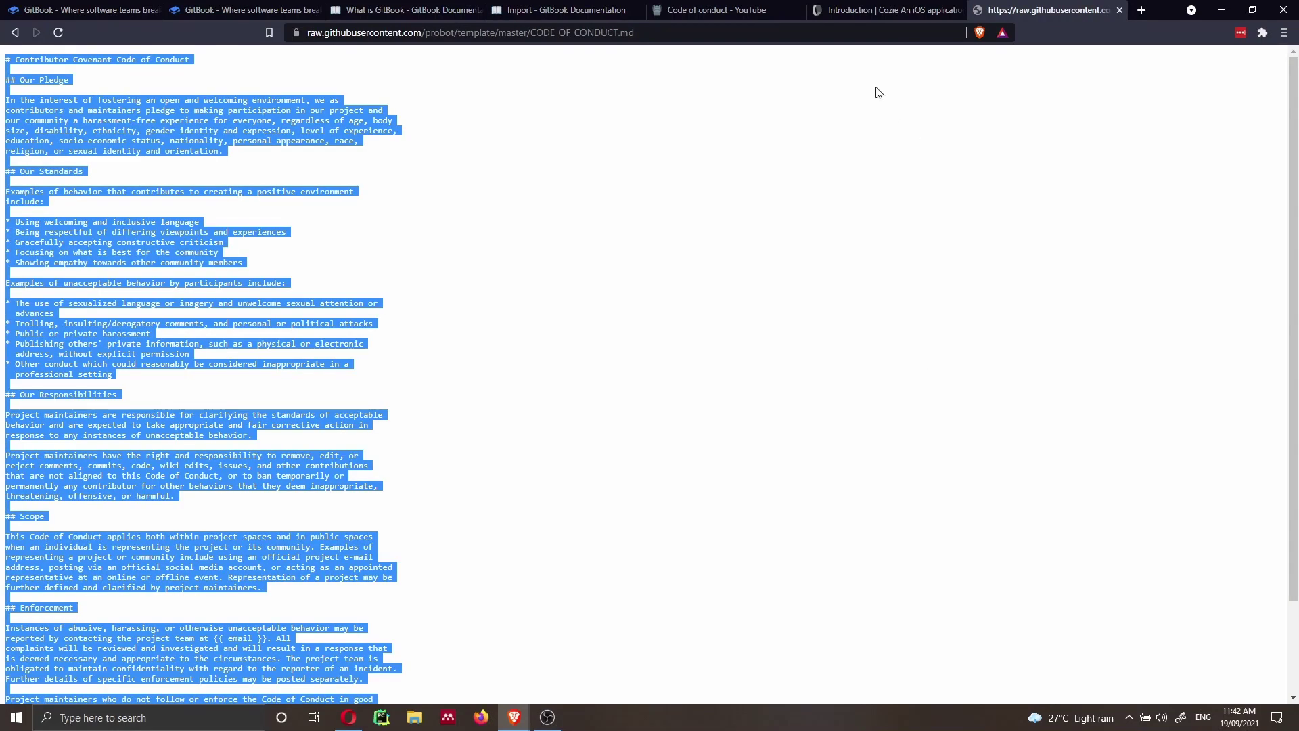
- Try to paste the copied Markdown directly into the Code of conduct page and view the pasted block's options
{"action": "left_click", "coordinate": [740, 14]}
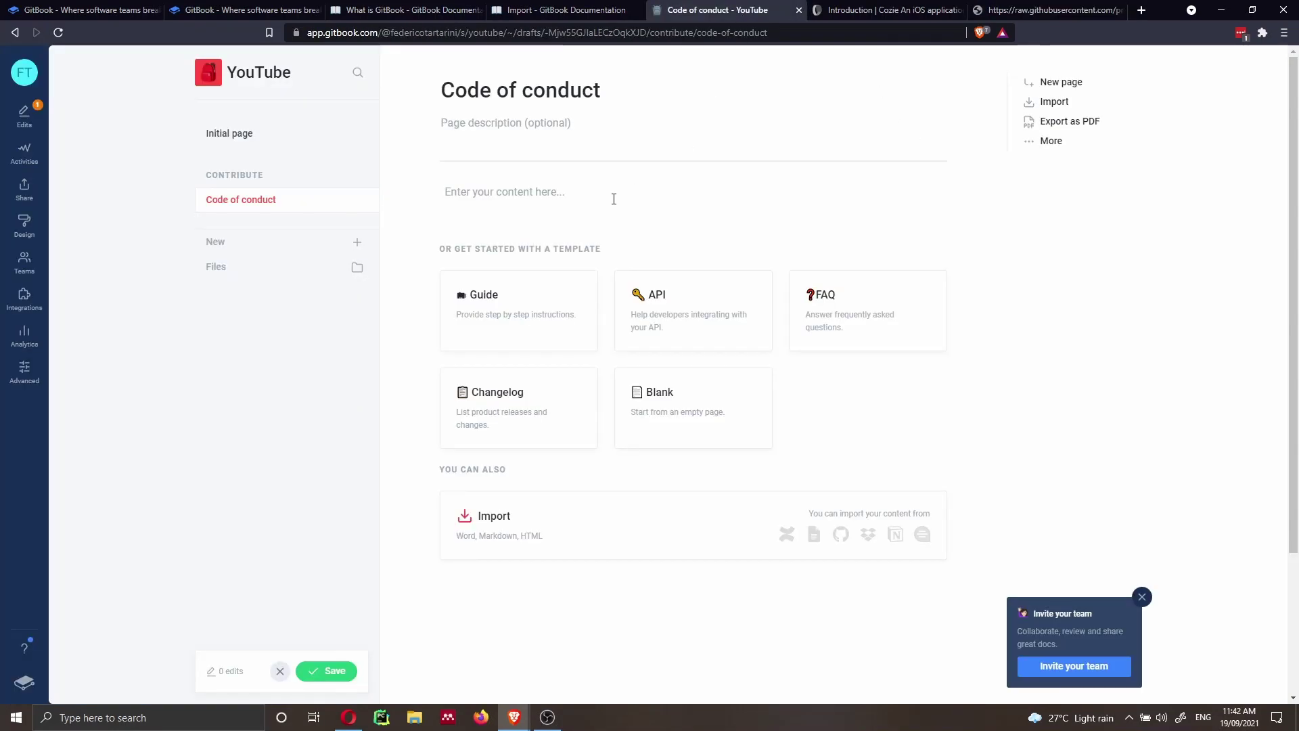
{"action": "key", "text": "ctrl+v"}
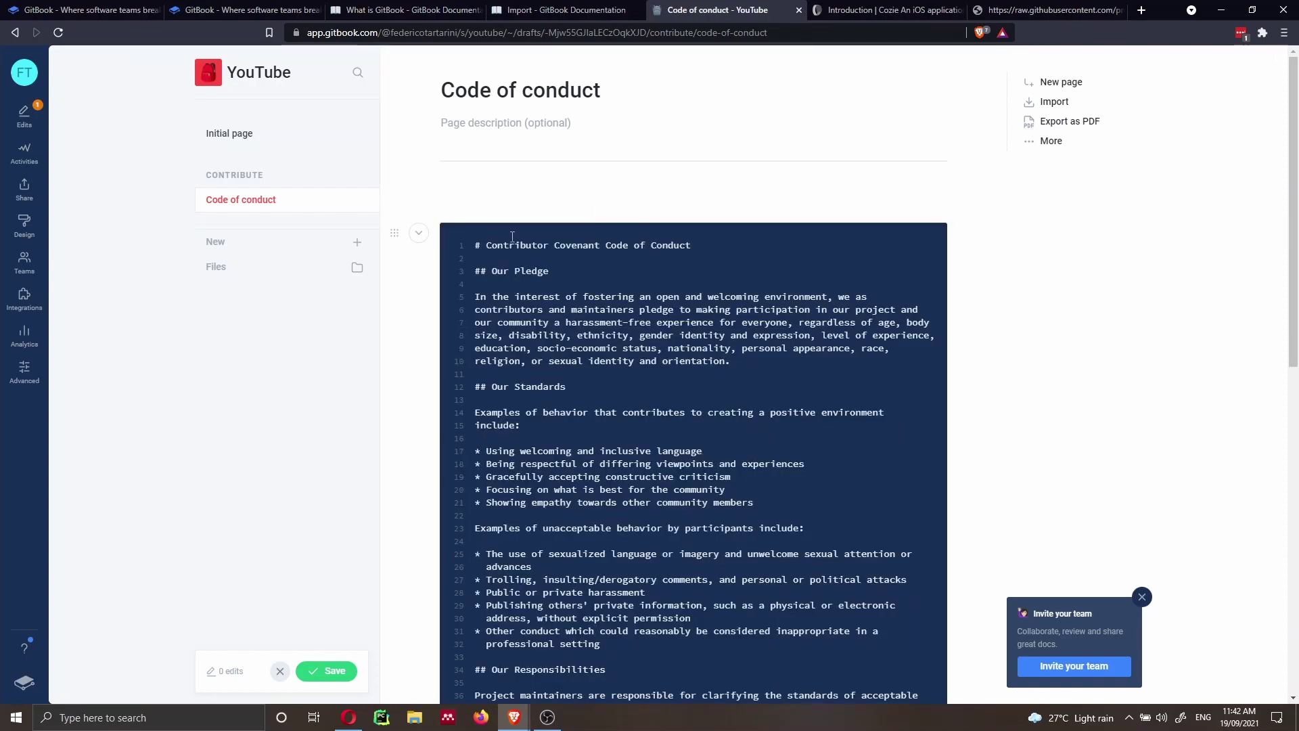
{"action": "left_click", "coordinate": [418, 235]}
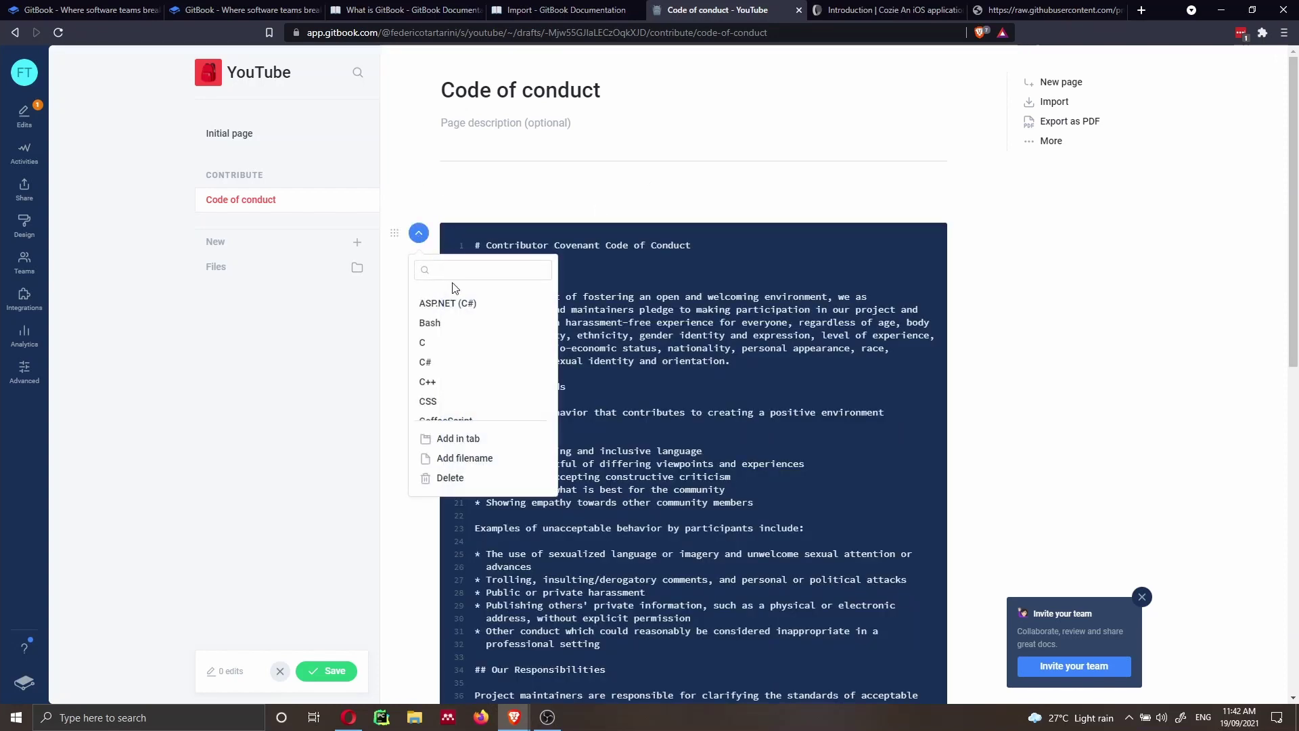
{"action": "left_click", "coordinate": [486, 196]}
{"action": "left_click", "coordinate": [486, 196]}
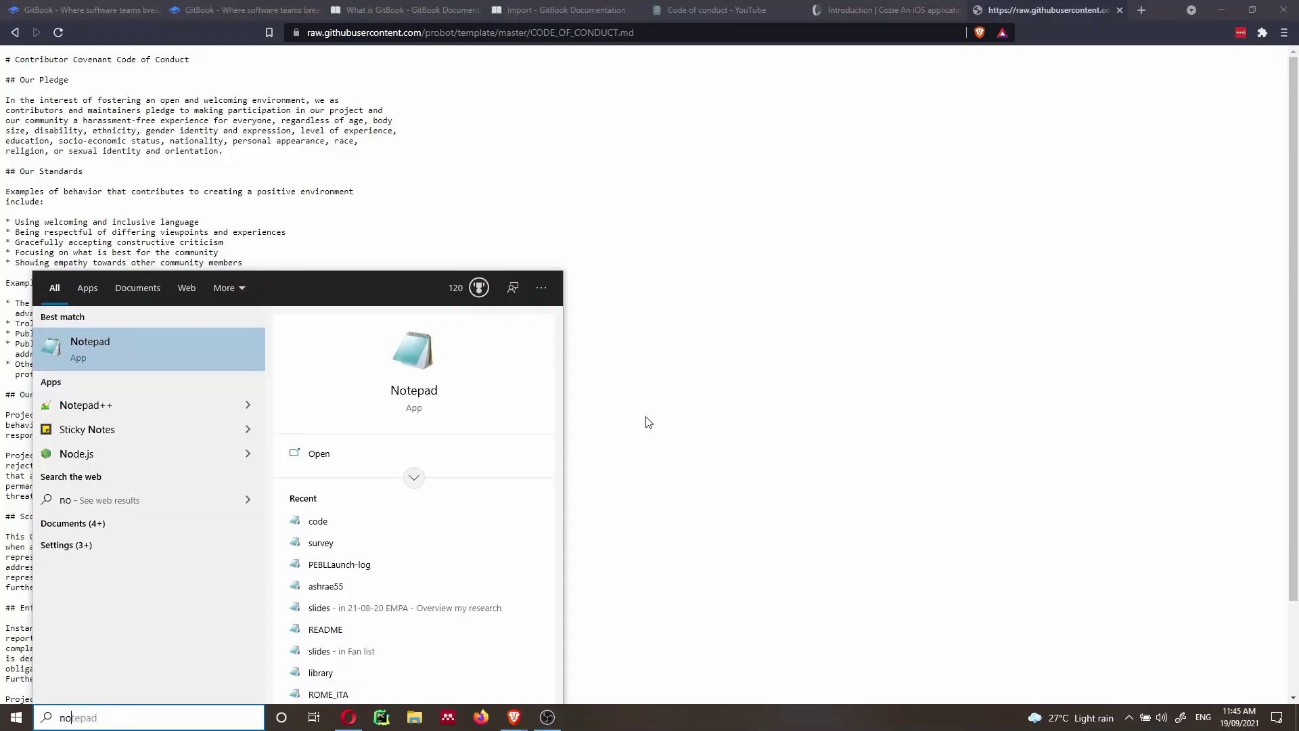
- Switch to Notepad, paste the code of conduct Markdown and save it as code.md in the Downloads folder
{"action": "key", "text": "Return"}
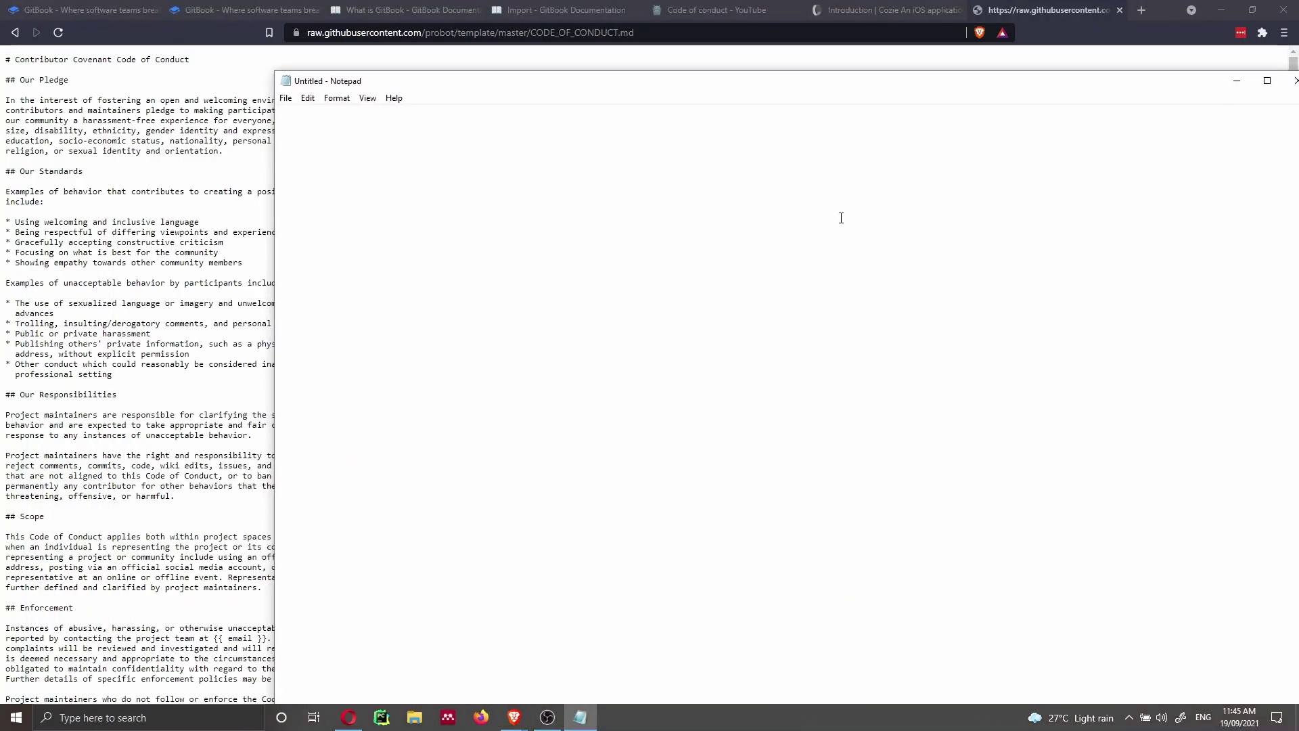
{"action": "key", "text": "ctrl+v"}
{"action": "left_click", "coordinate": [285, 98]}
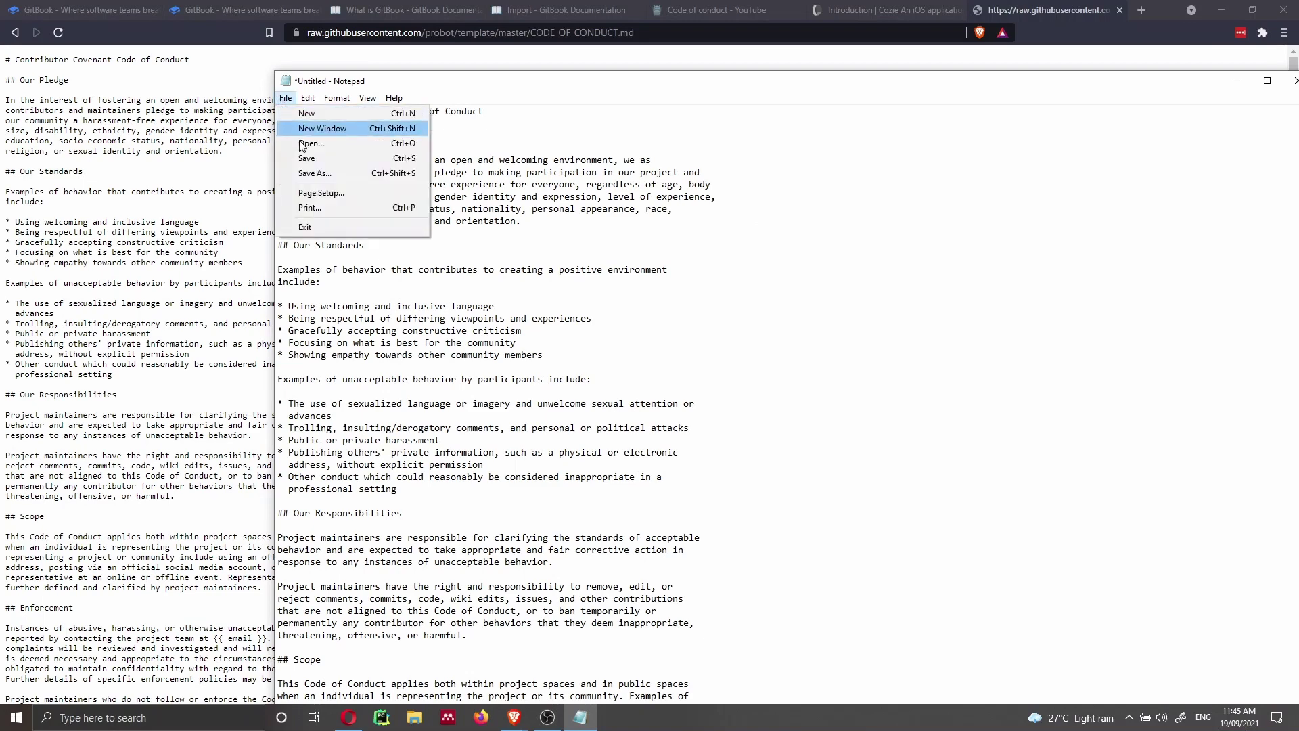
{"action": "left_click", "coordinate": [318, 175]}
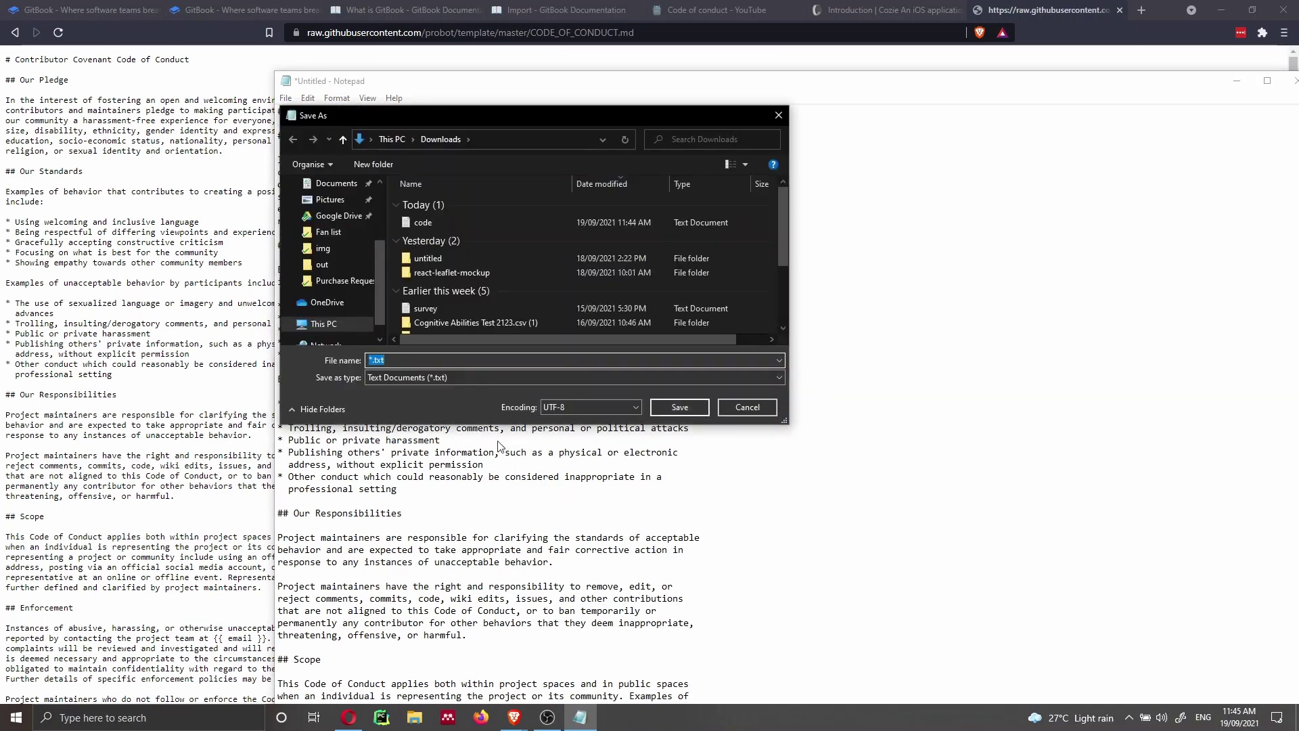
{"action": "left_click_drag", "start_coordinate": [371, 360], "coordinate": [362, 363]}
{"action": "key", "text": "BackSpace"}
{"action": "key", "text": "BackSpace"}
{"action": "key", "text": "BackSpace"}
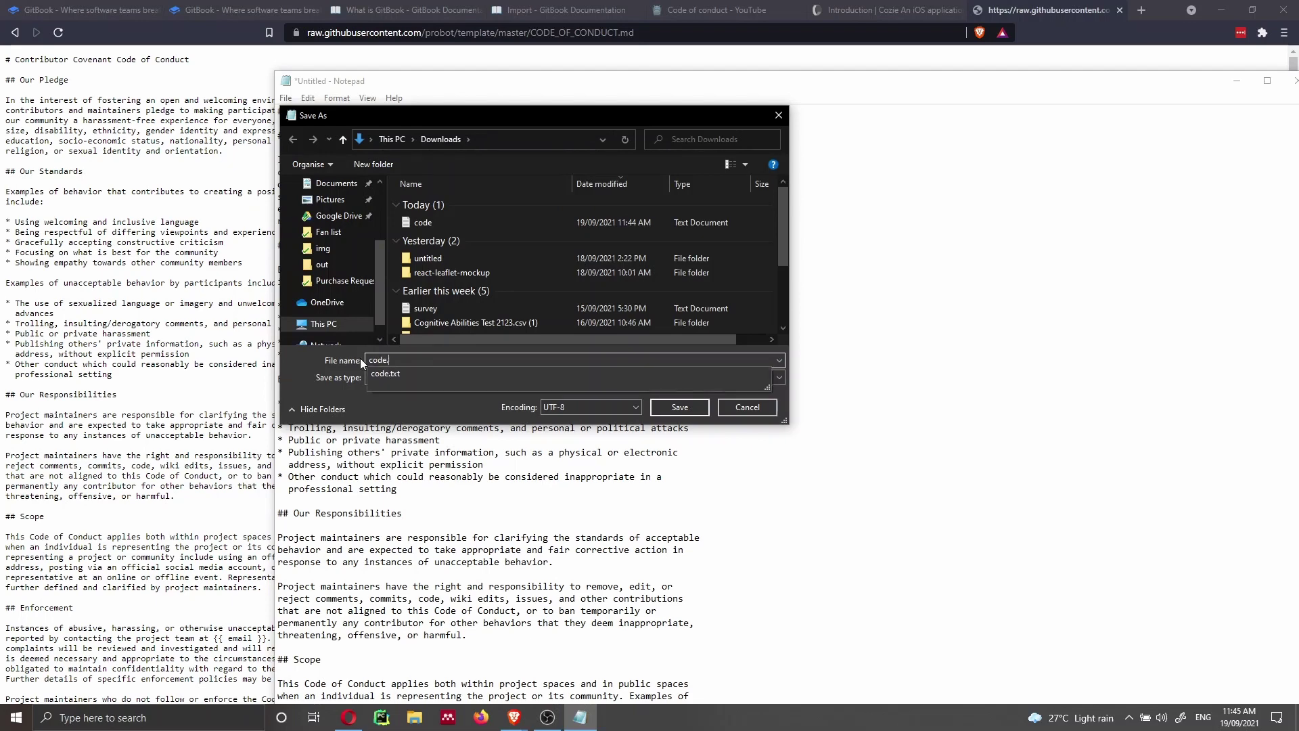
{"action": "type", "text": "md"}
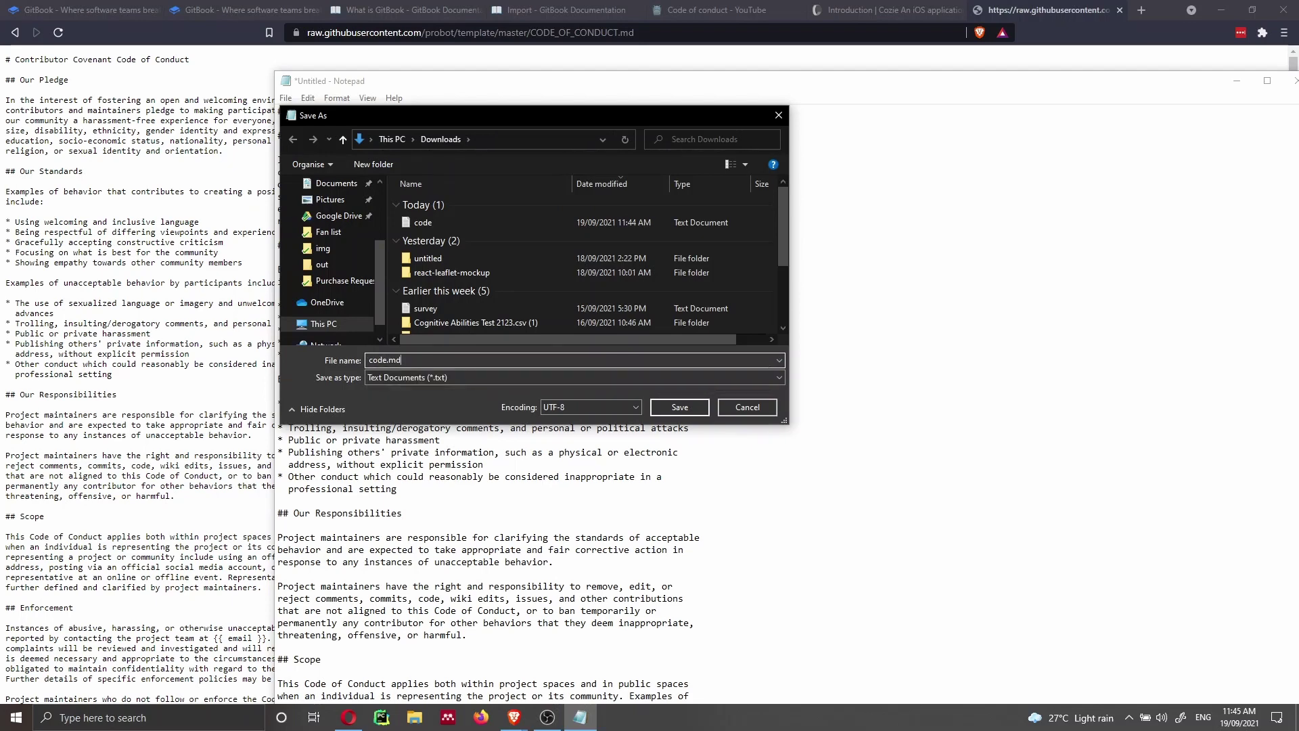
{"action": "left_click", "coordinate": [687, 408]}
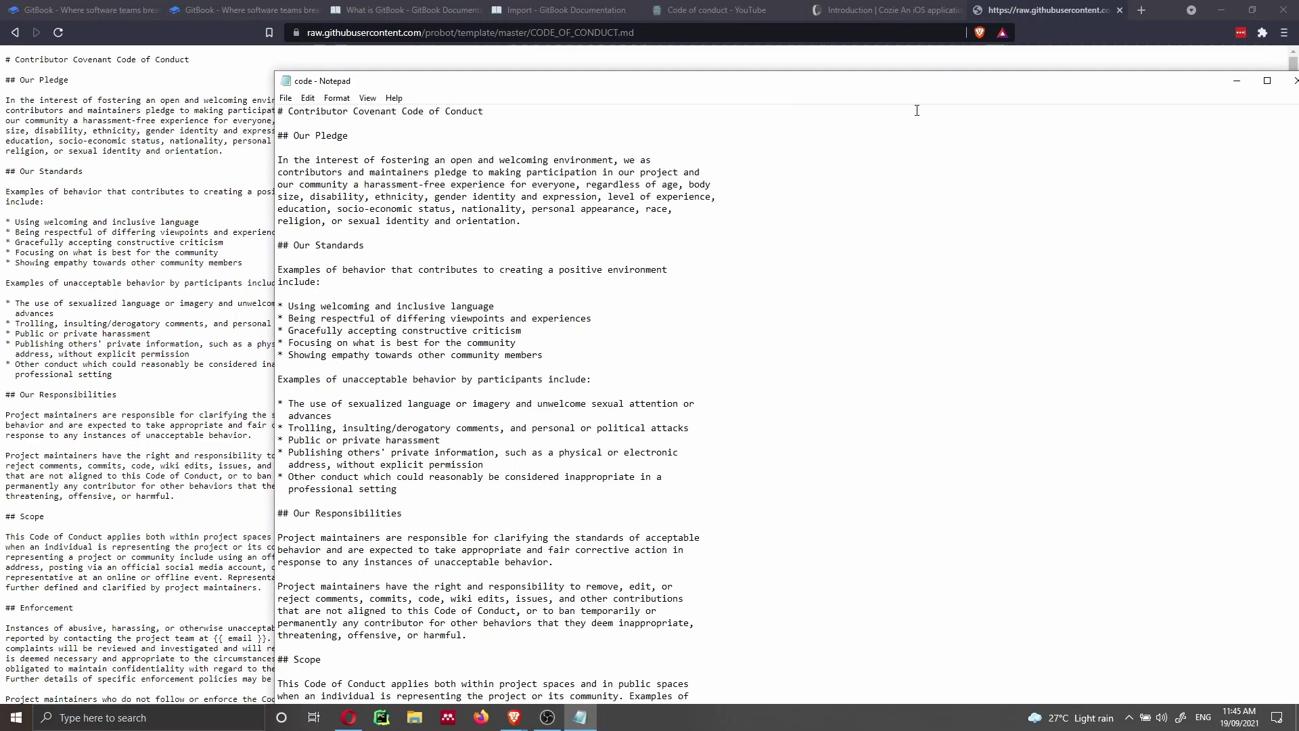
- Switch back to GitBook, import the code.md file into the Code of conduct page and review the imported sections
{"action": "left_click", "coordinate": [713, 10]}
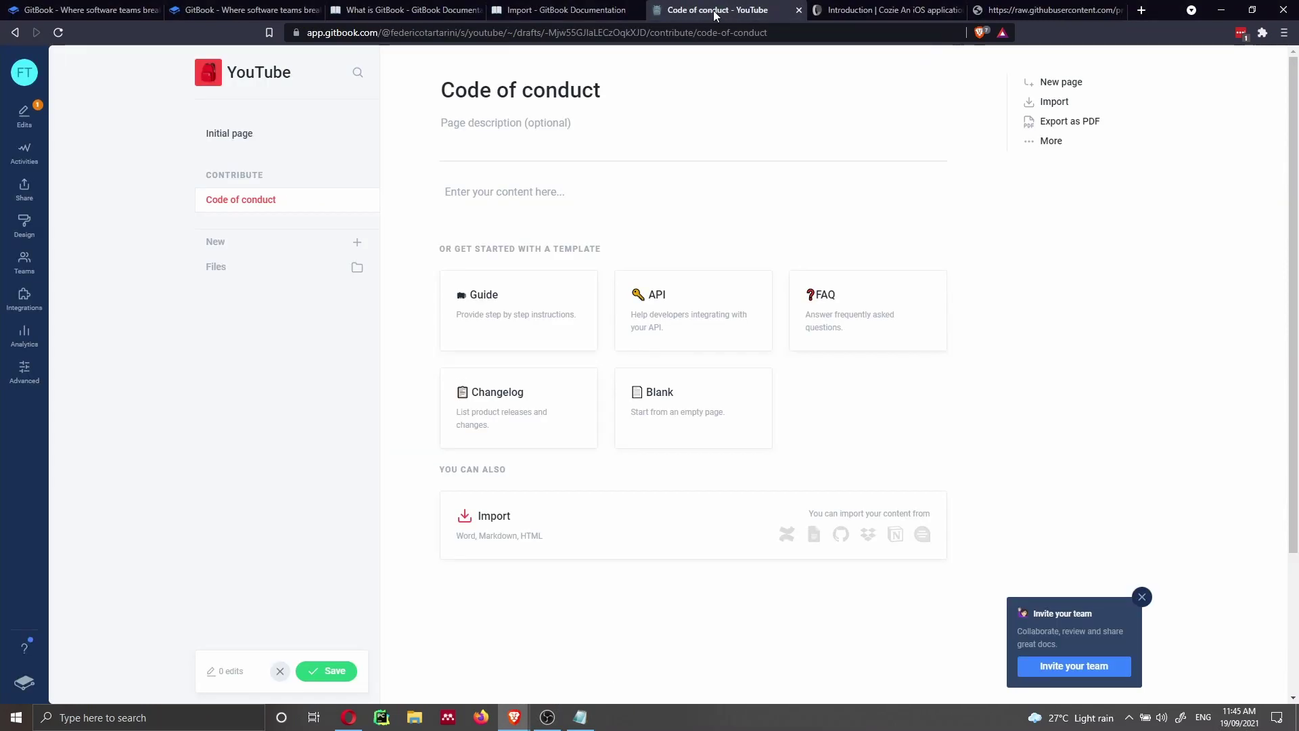
{"action": "left_click", "coordinate": [1047, 104]}
{"action": "left_click", "coordinate": [509, 217]}
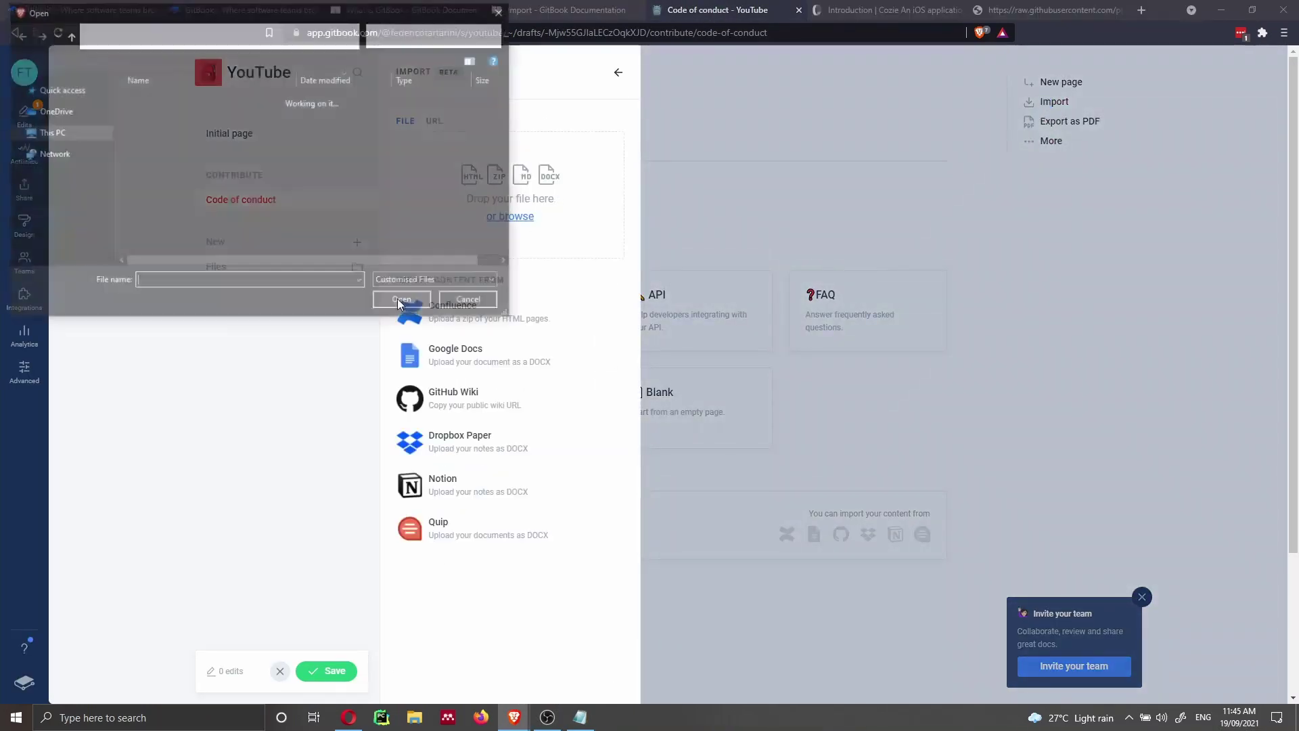
{"action": "left_click", "coordinate": [168, 119]}
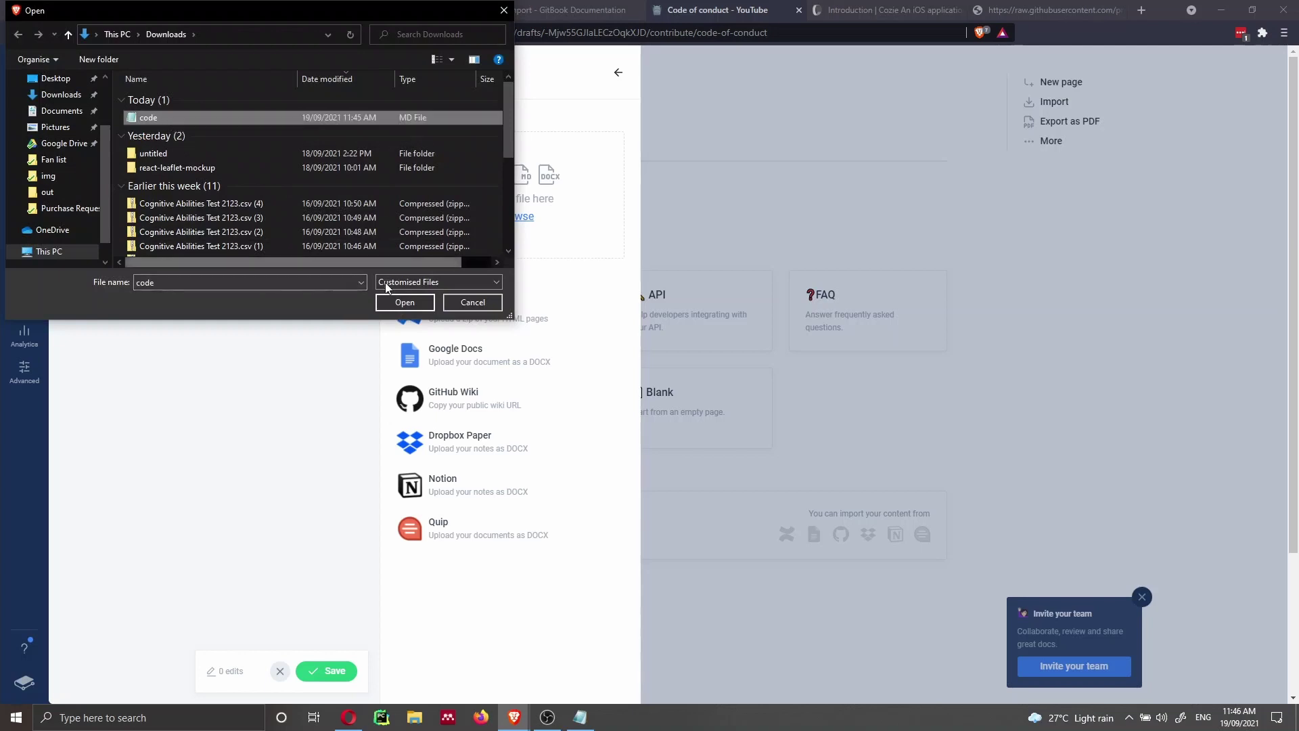
{"action": "left_click", "coordinate": [404, 302]}
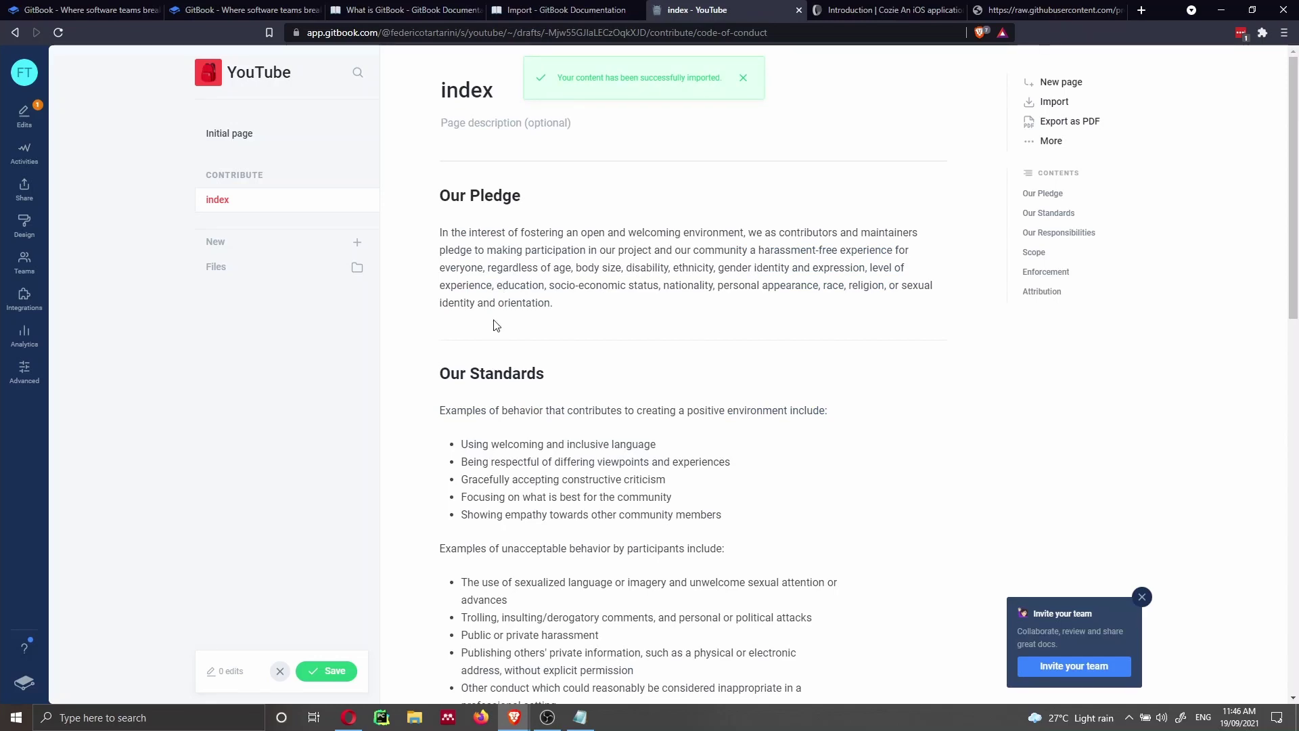
{"action": "scroll", "coordinate": [496, 329], "scroll_direction": "down", "scroll_amount": 8}
{"action": "scroll", "coordinate": [497, 320], "scroll_direction": "down", "scroll_amount": 5}
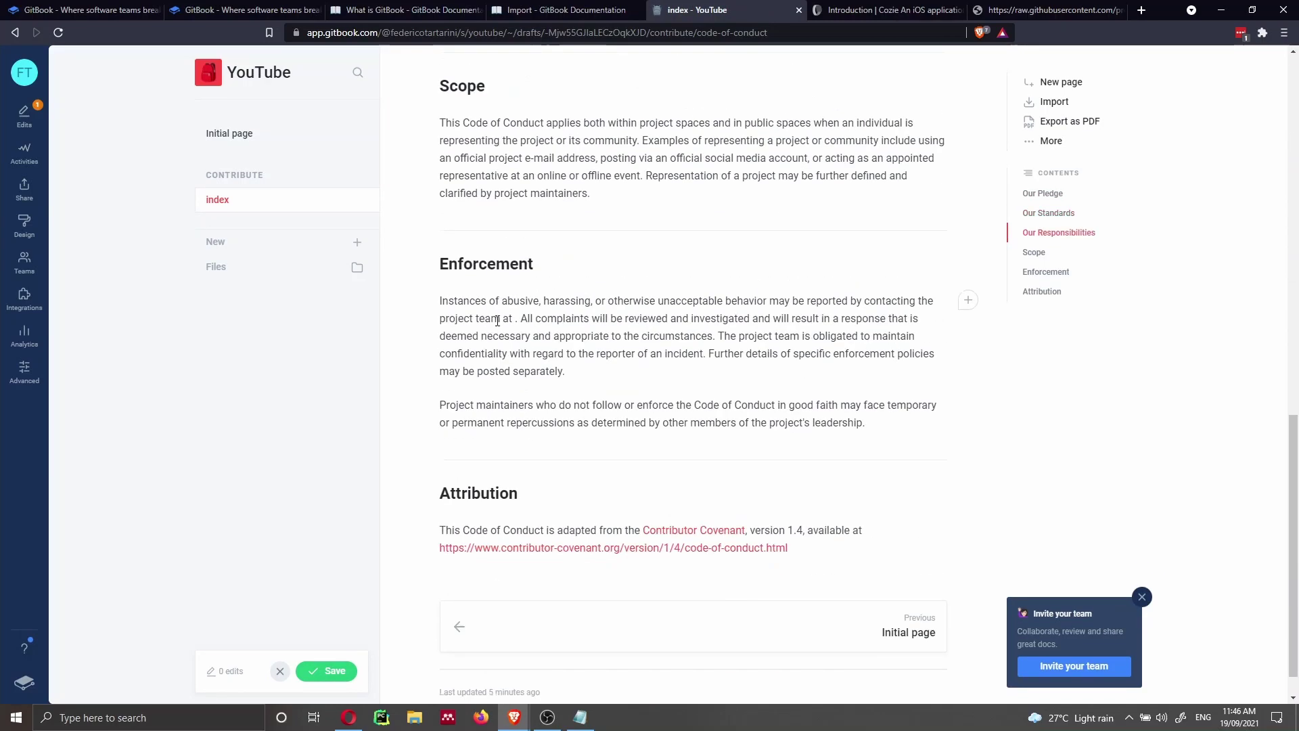
{"action": "scroll", "coordinate": [497, 325], "scroll_direction": "up", "scroll_amount": 12}
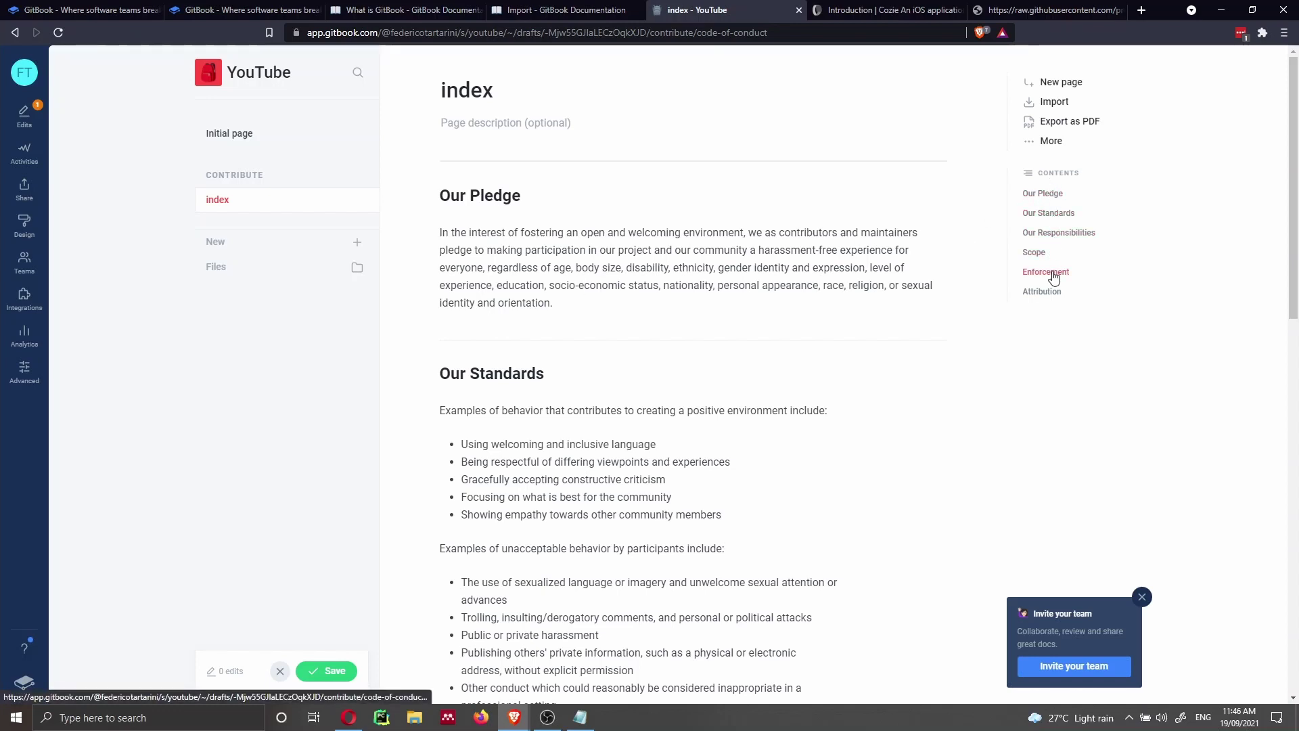
- Add an external link titled Code of Conduct pointing to raw.githubusercontent.com/probot/template/master/CODE_OF_CONDUCT.md
{"action": "left_click", "coordinate": [359, 245]}
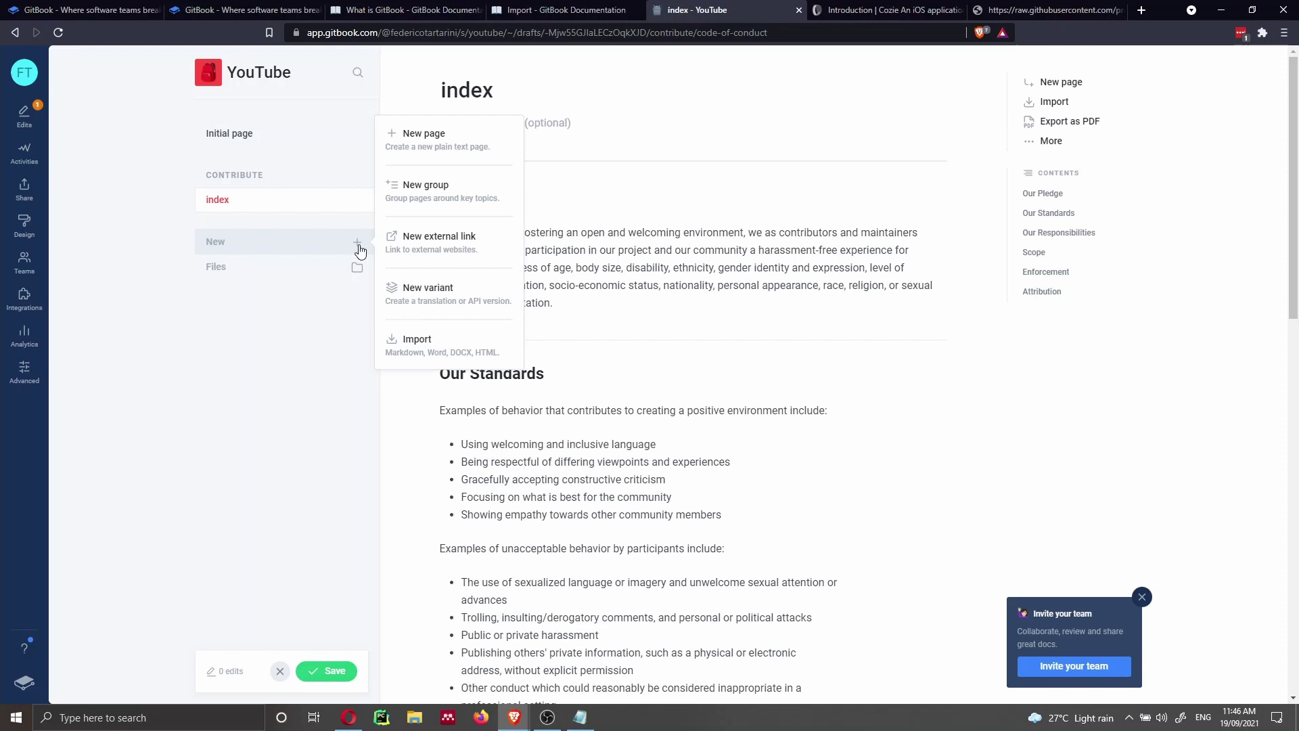
{"action": "left_click", "coordinate": [410, 245]}
{"action": "left_click", "coordinate": [1055, 10]}
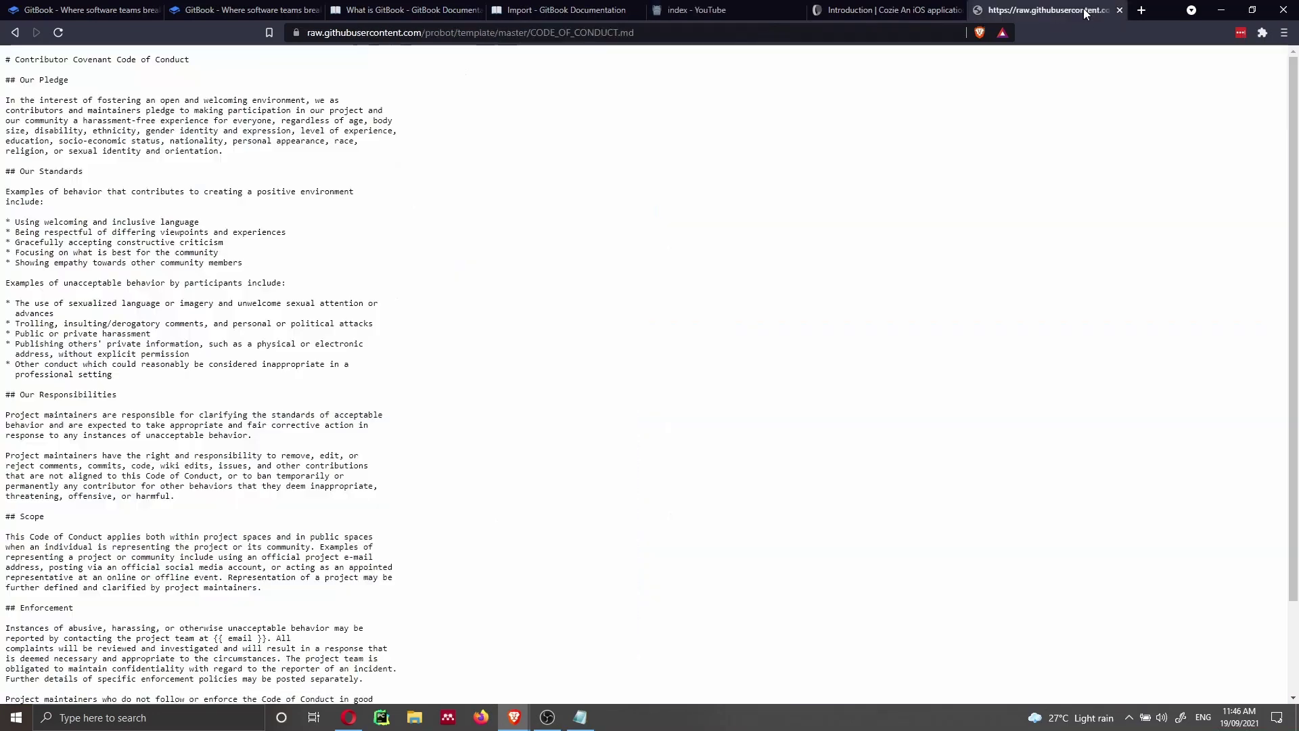
{"action": "left_click", "coordinate": [420, 39]}
{"action": "key", "text": "ctrl+c"}
{"action": "left_click", "coordinate": [728, 14]}
{"action": "left_click", "coordinate": [447, 257]}
{"action": "key", "text": "ctrl+v"}
{"action": "left_click", "coordinate": [450, 210]}
{"action": "type", "text": "Code of "}
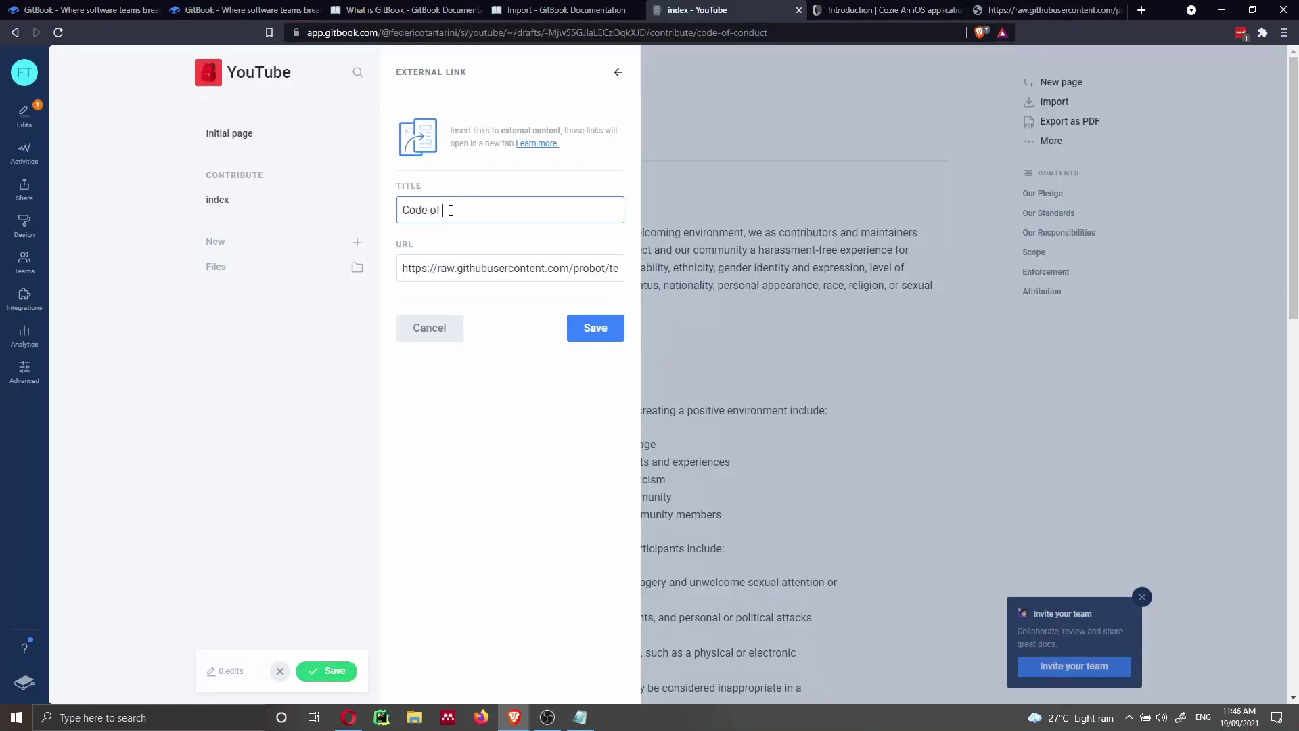
{"action": "type", "text": "Conduct"}
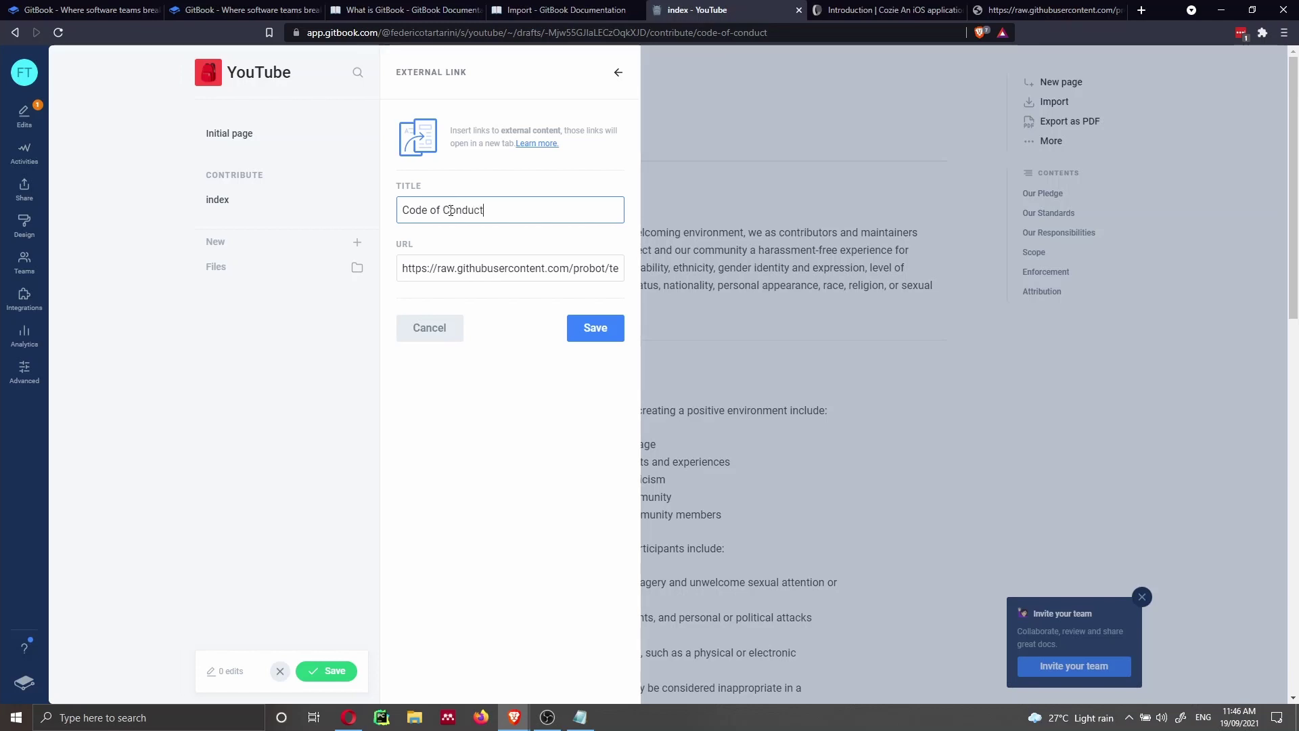
{"action": "left_click", "coordinate": [590, 336]}
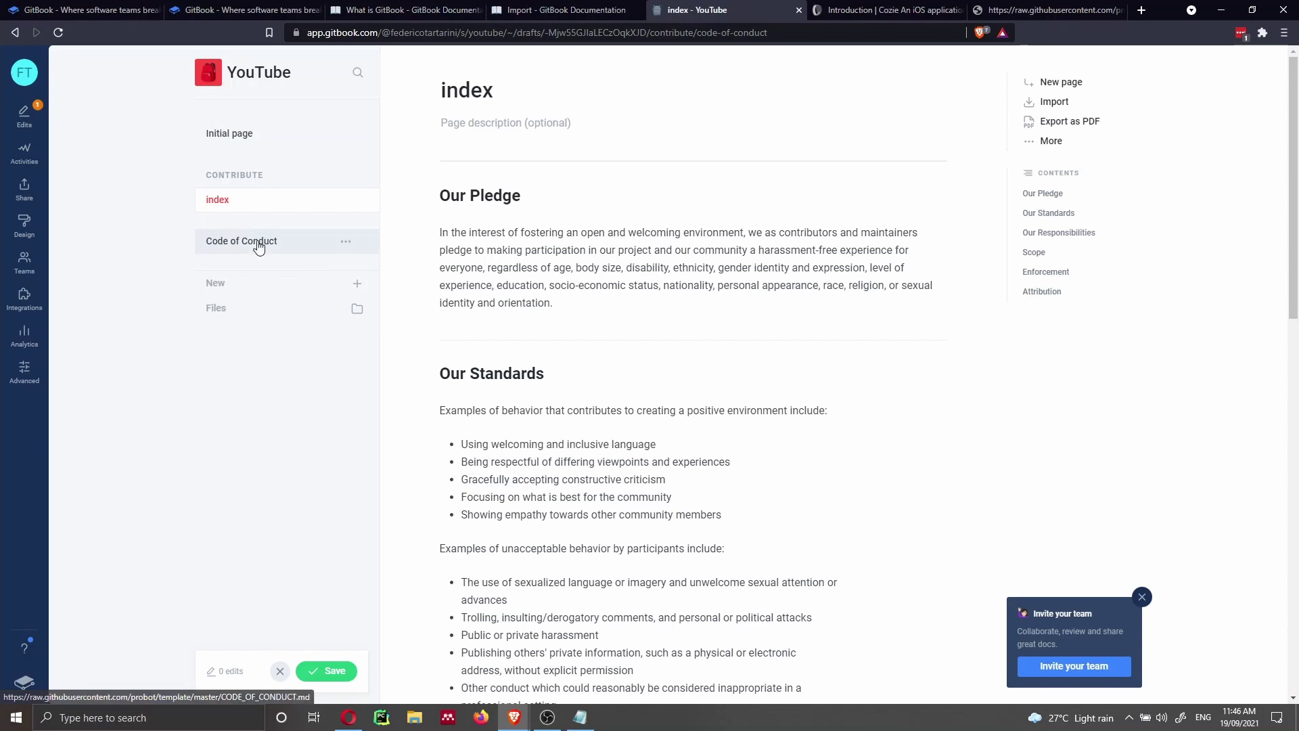
- Move the Code of Conduct link above index in the Contribute group and add a new page nested under index
{"action": "left_click_drag", "start_coordinate": [252, 250], "coordinate": [257, 205]}
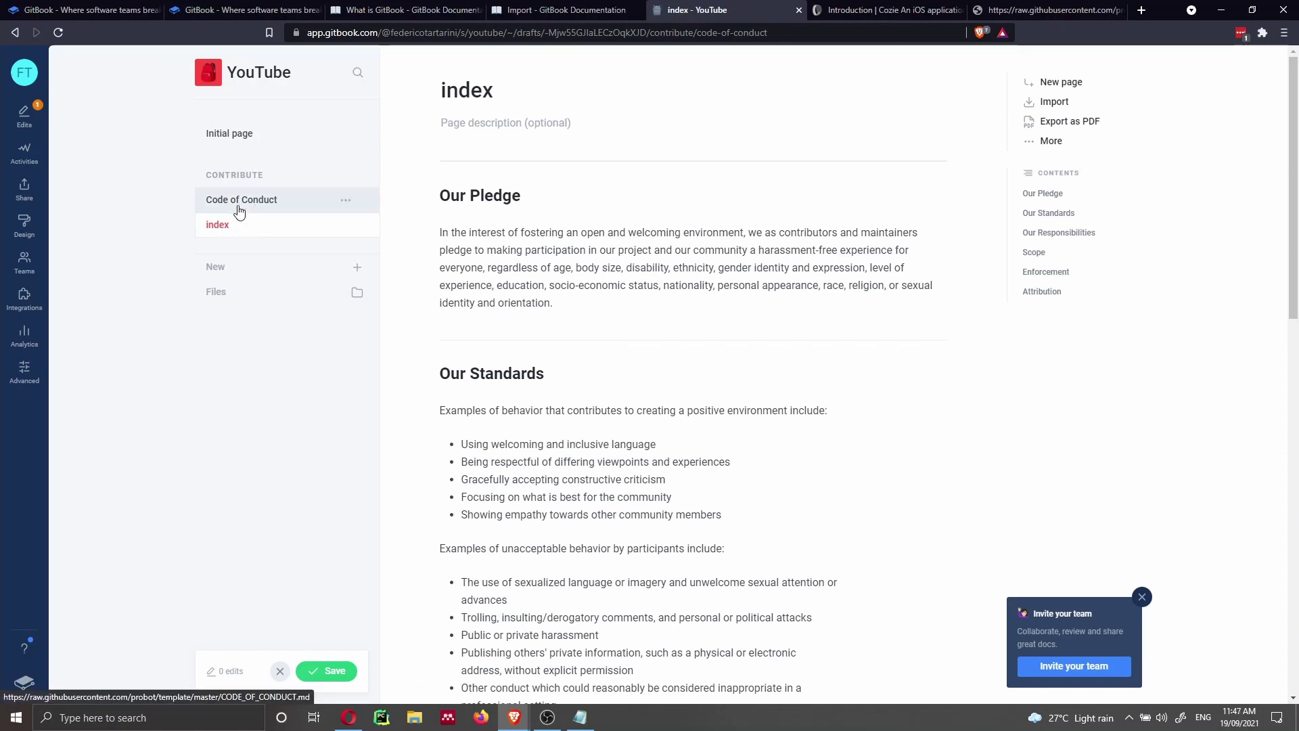
{"action": "left_click", "coordinate": [357, 266]}
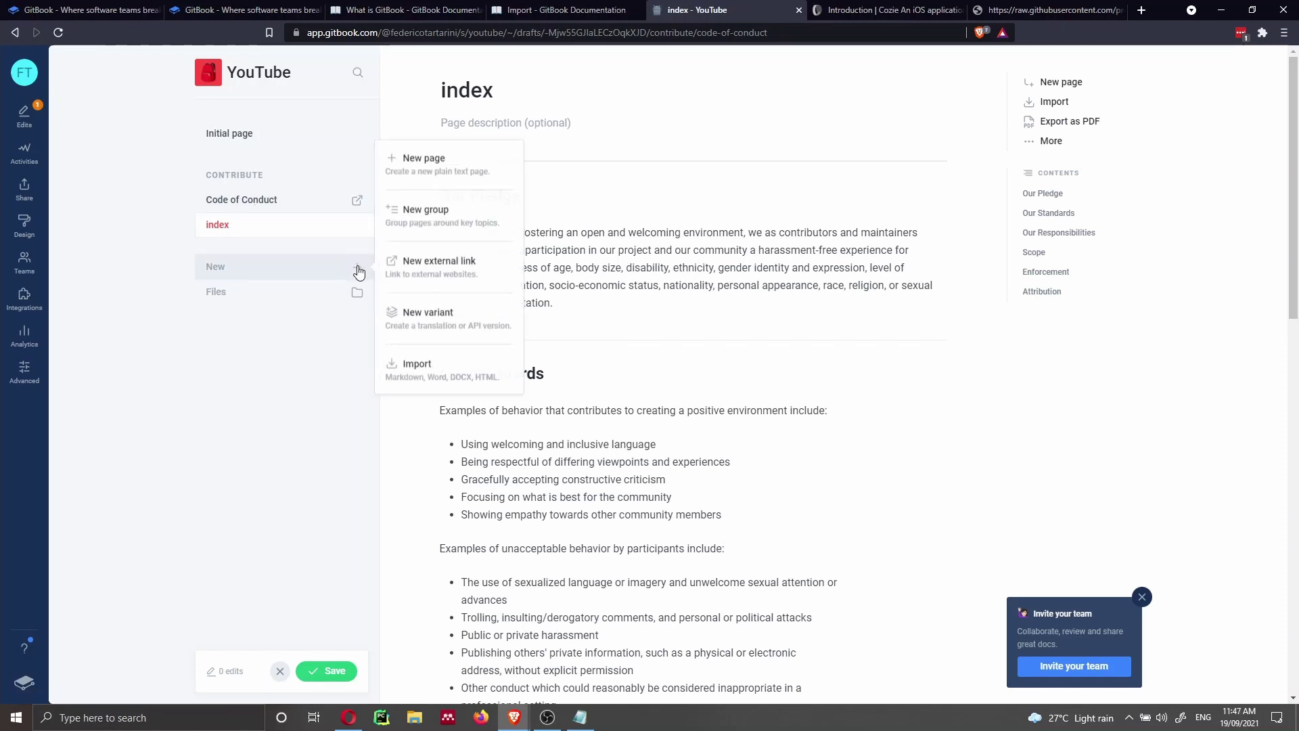
{"action": "left_click", "coordinate": [438, 376]}
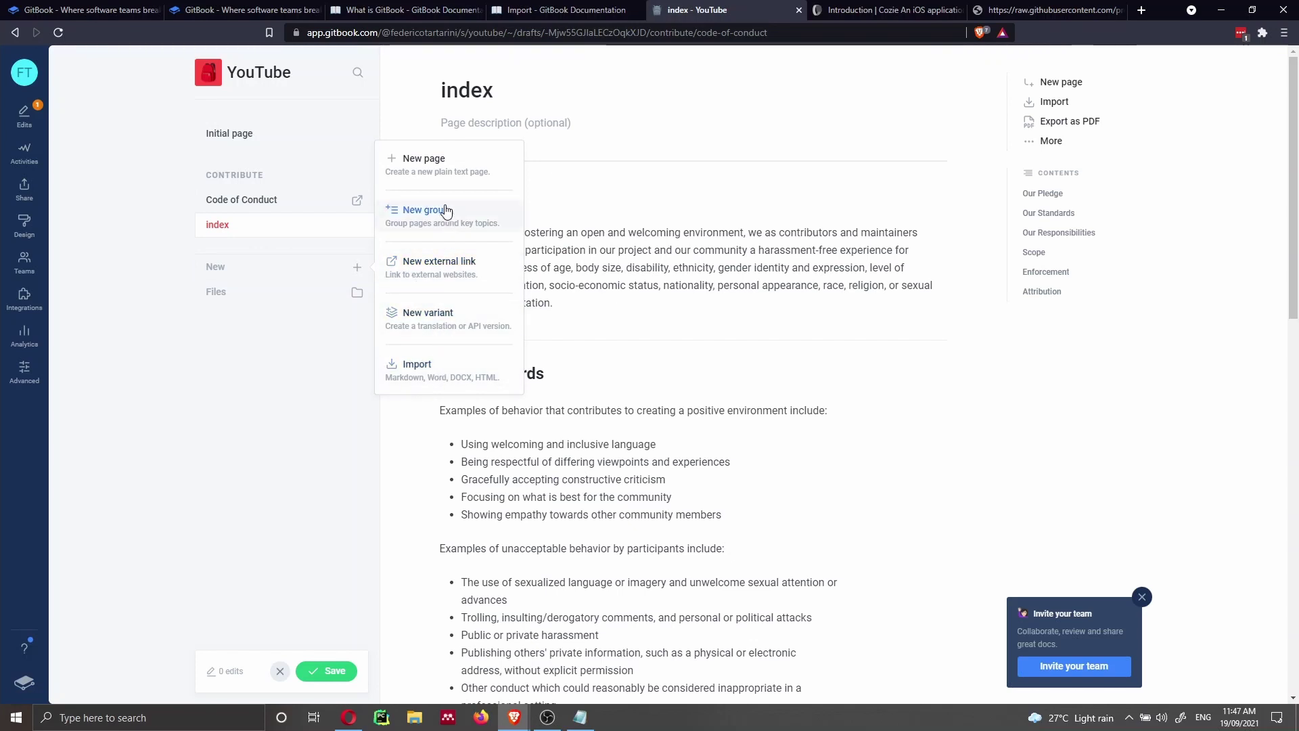
{"action": "left_click", "coordinate": [444, 180]}
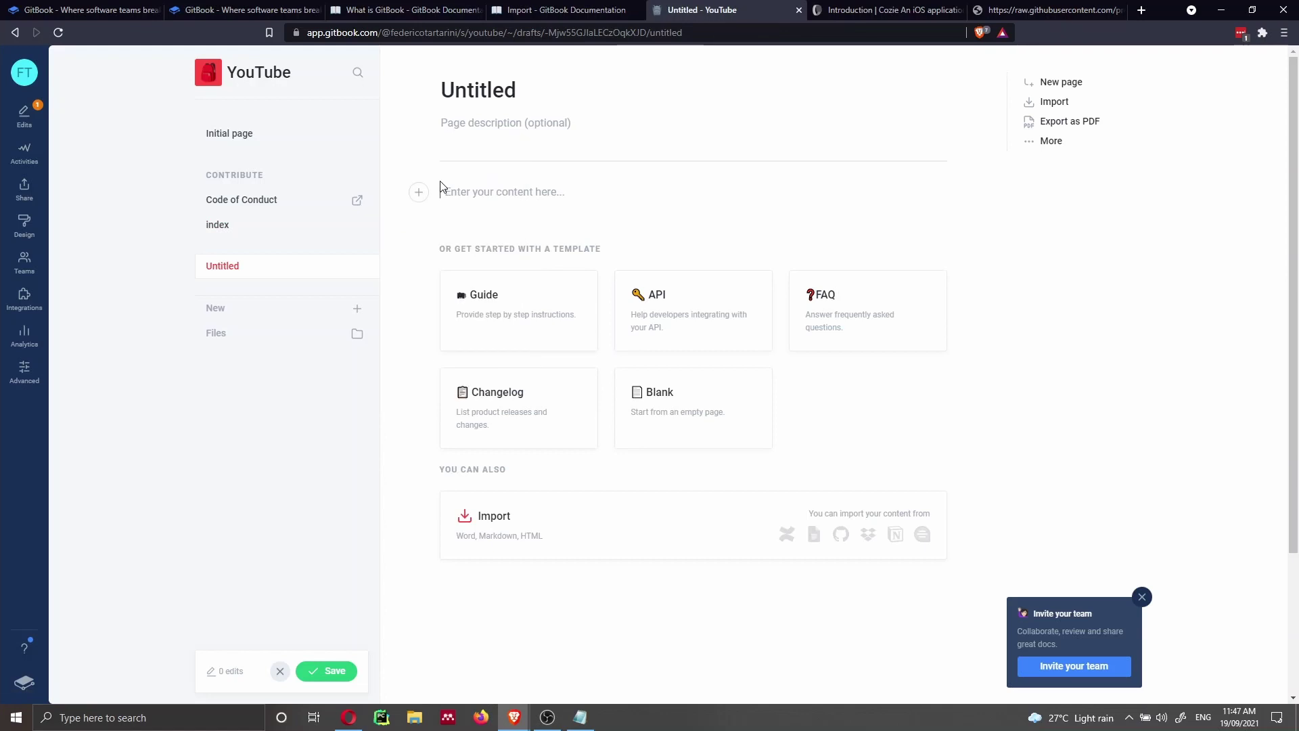
{"action": "left_click_drag", "start_coordinate": [226, 268], "coordinate": [244, 226]}
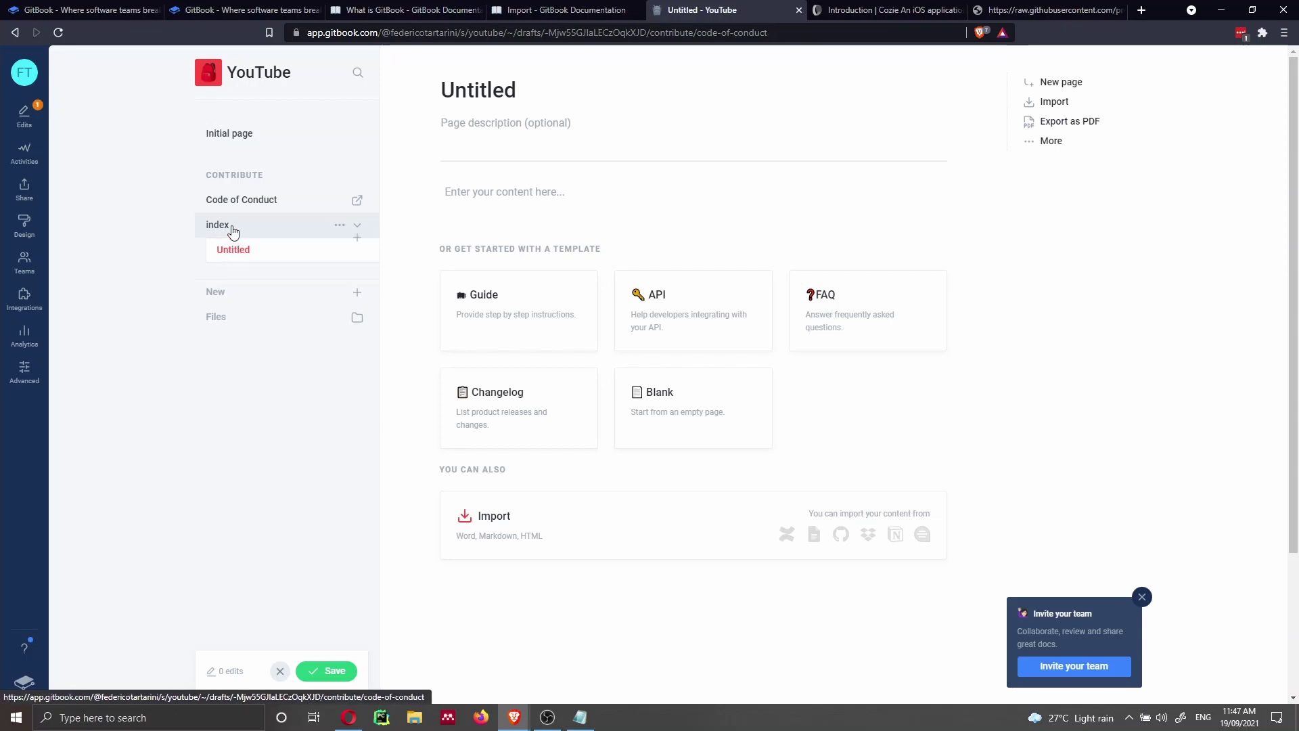
- Review the index page, fill the untitled subpage with the Guide template and title it Guide
{"action": "left_click", "coordinate": [223, 224]}
{"action": "scroll", "coordinate": [594, 264], "scroll_direction": "down", "scroll_amount": 12}
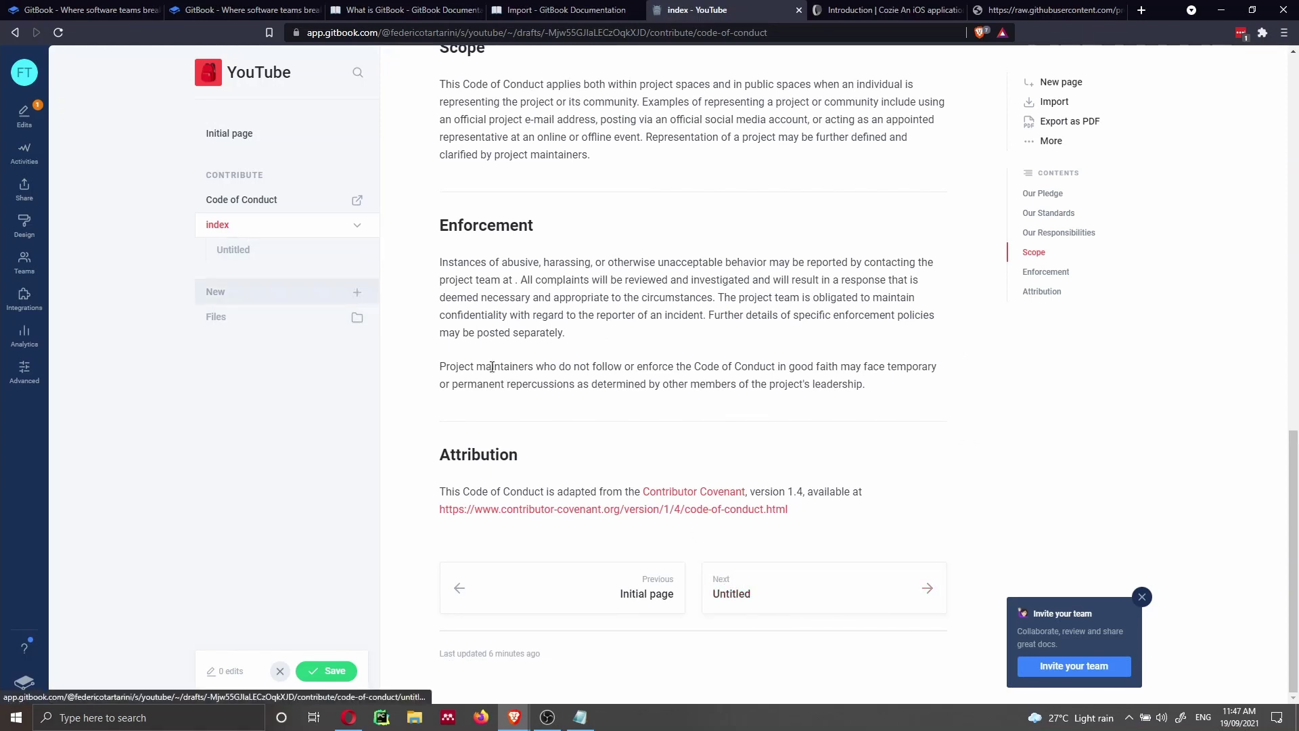
{"action": "left_click", "coordinate": [229, 251]}
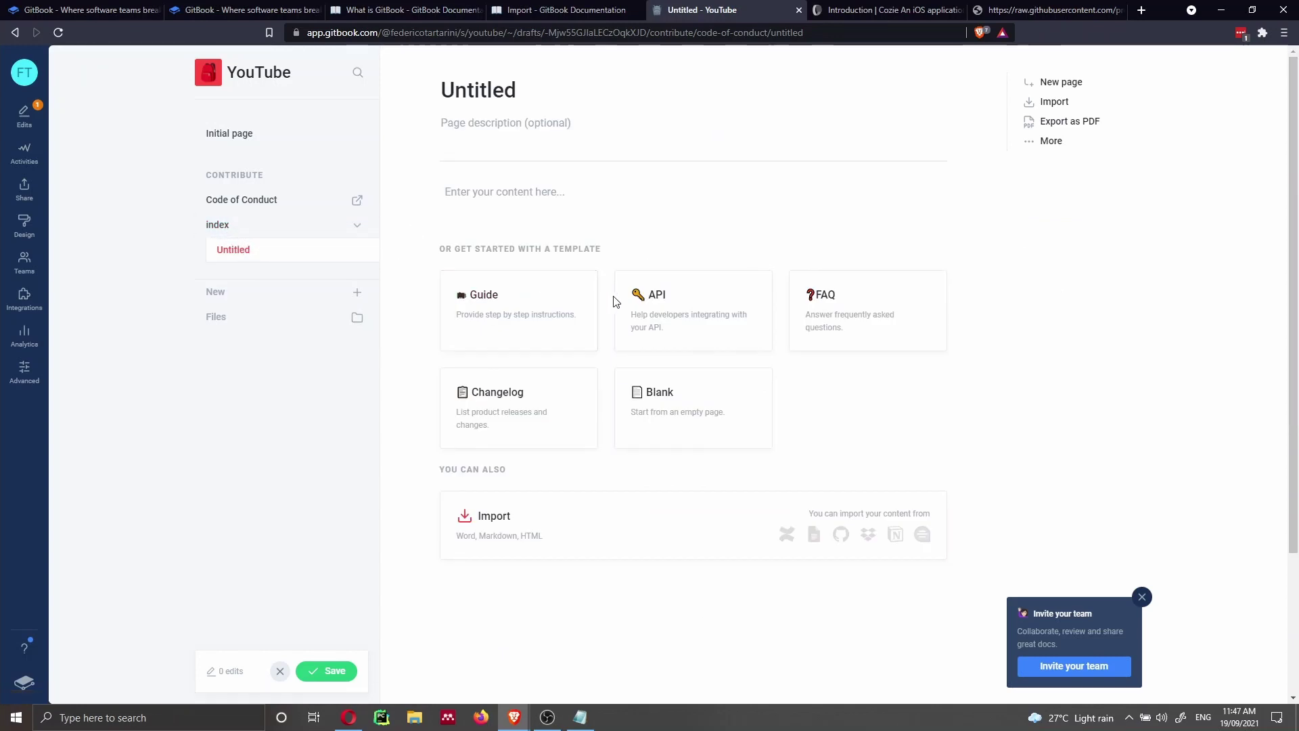
{"action": "left_click", "coordinate": [522, 303]}
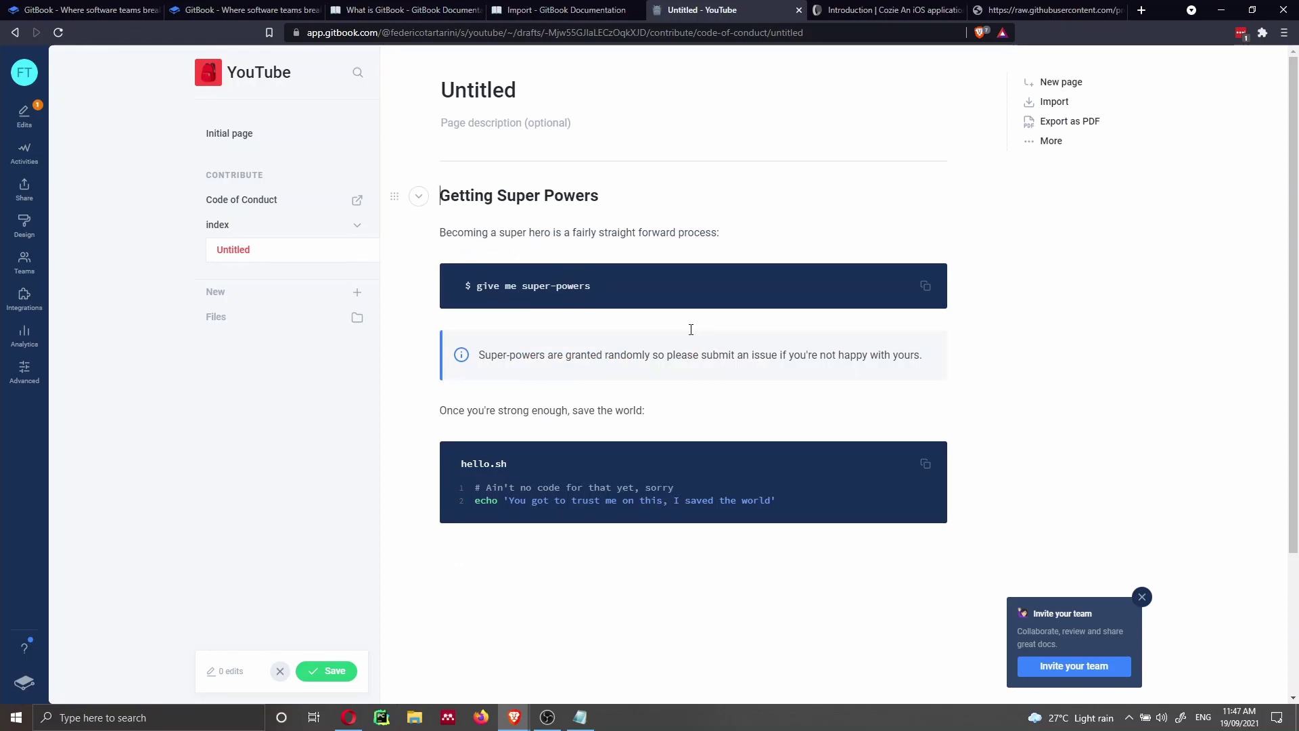
{"action": "double_click", "coordinate": [492, 95]}
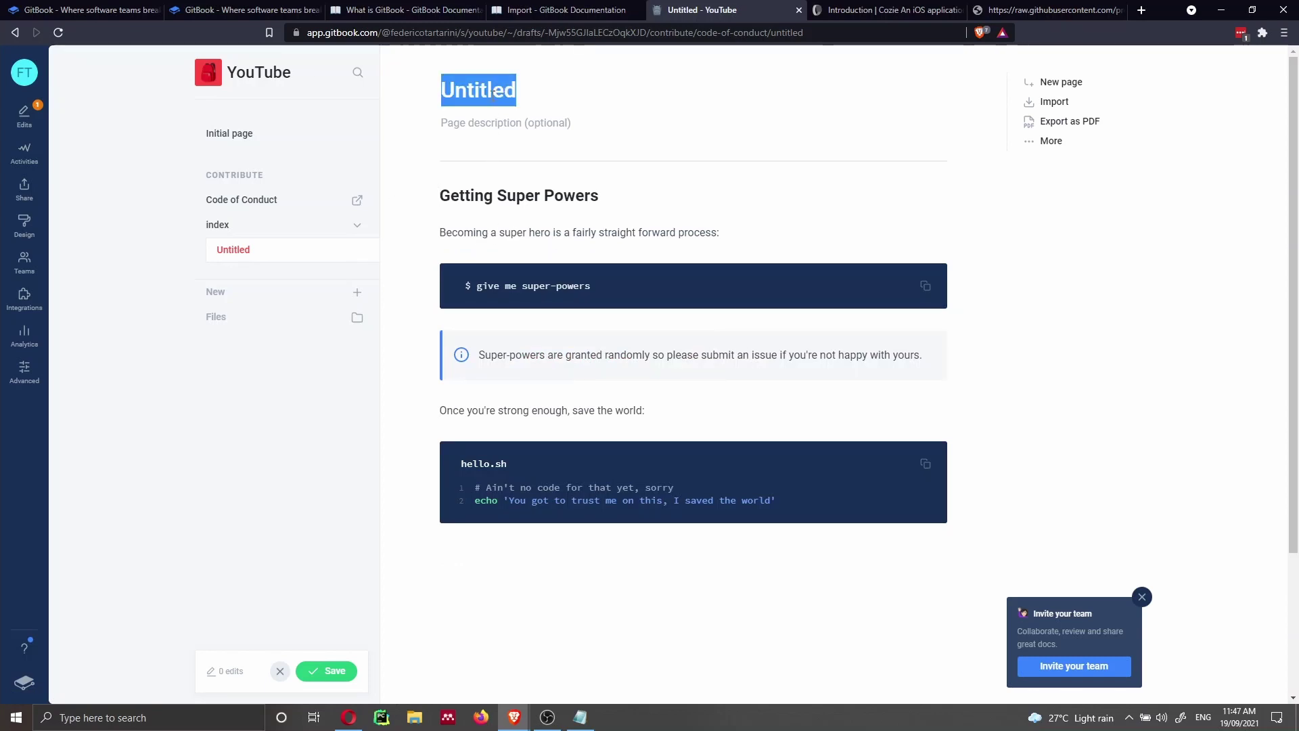
{"action": "type", "text": "Guide"}
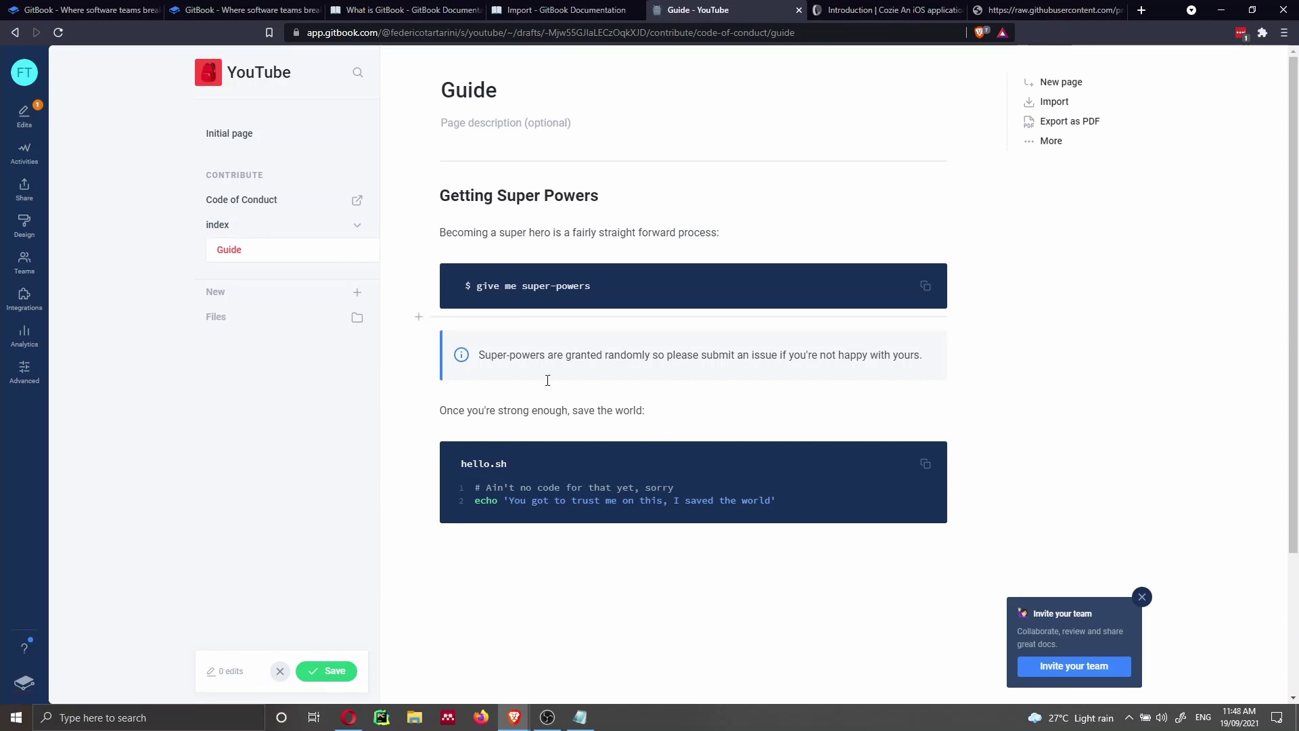
- Dismiss the team invitation and save the draft with the description "first commit"
{"action": "left_click", "coordinate": [1142, 596]}
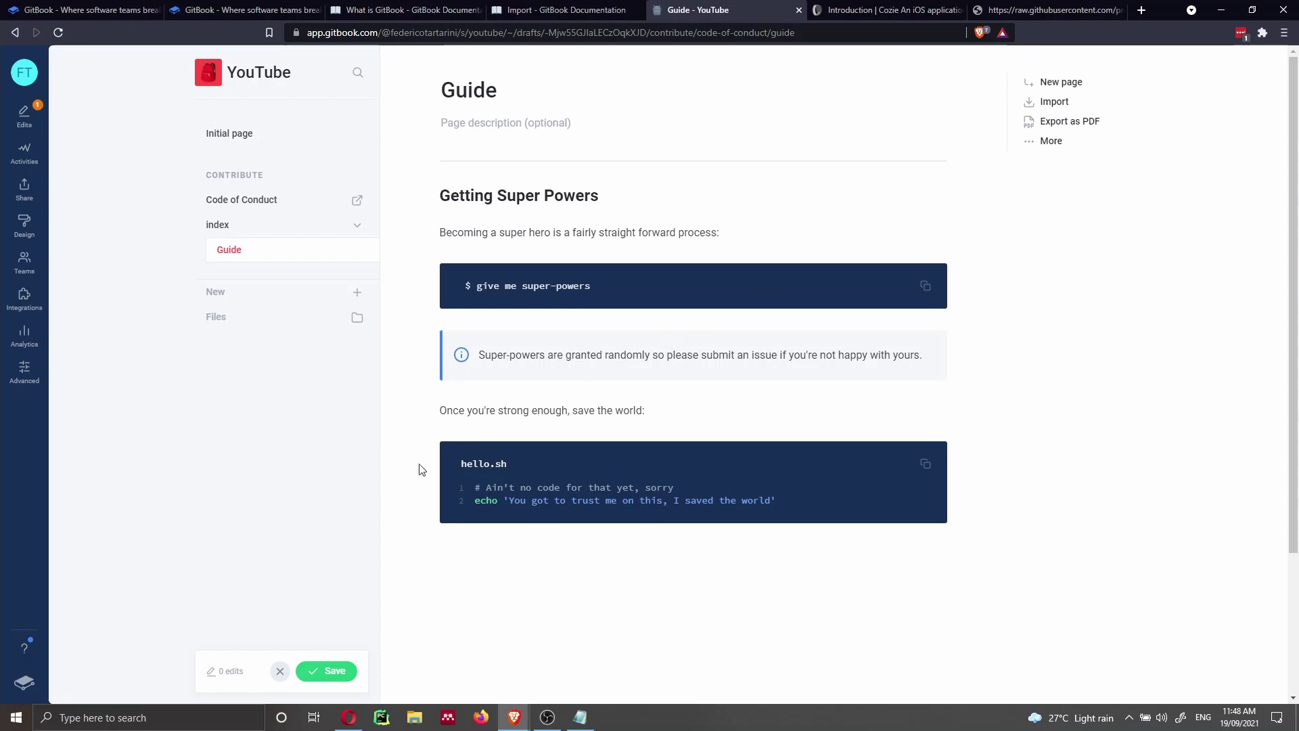
{"action": "mouse_move", "coordinate": [339, 672]}
{"action": "left_click", "coordinate": [273, 630]}
{"action": "type", "text": "first commit"}
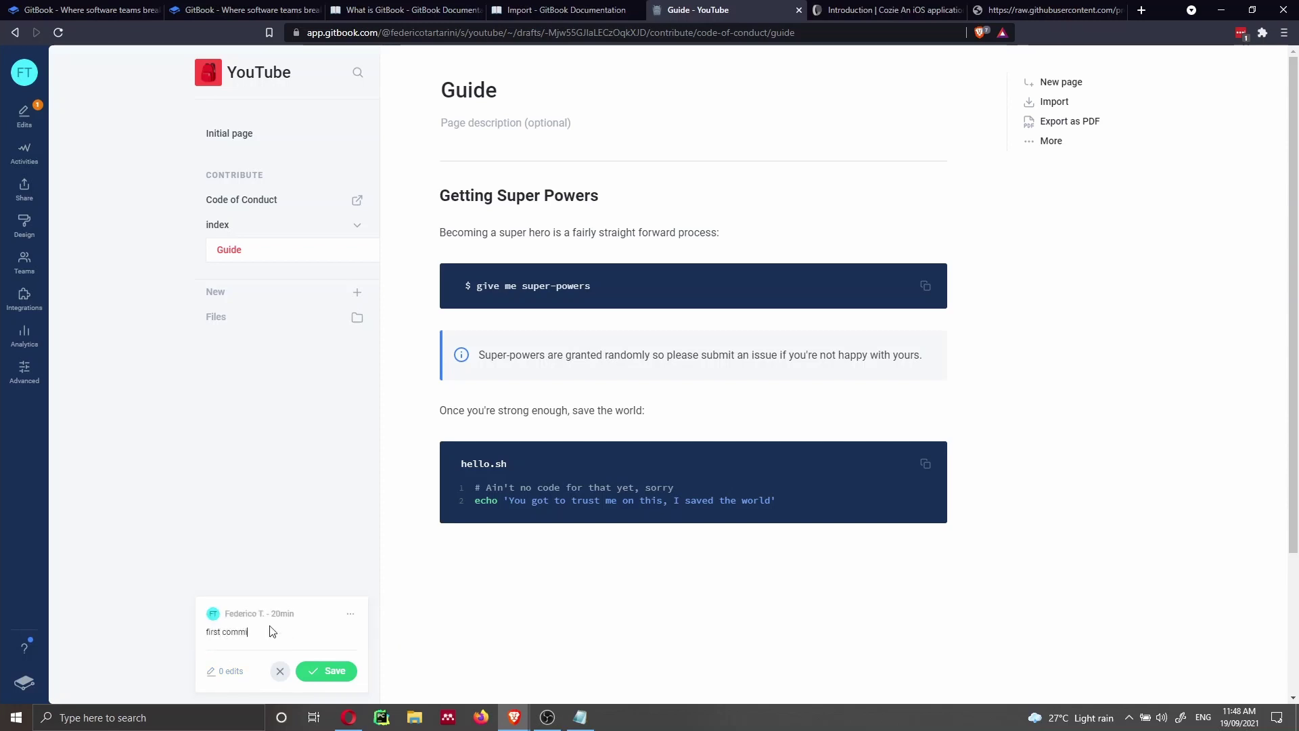
{"action": "left_click", "coordinate": [327, 675]}
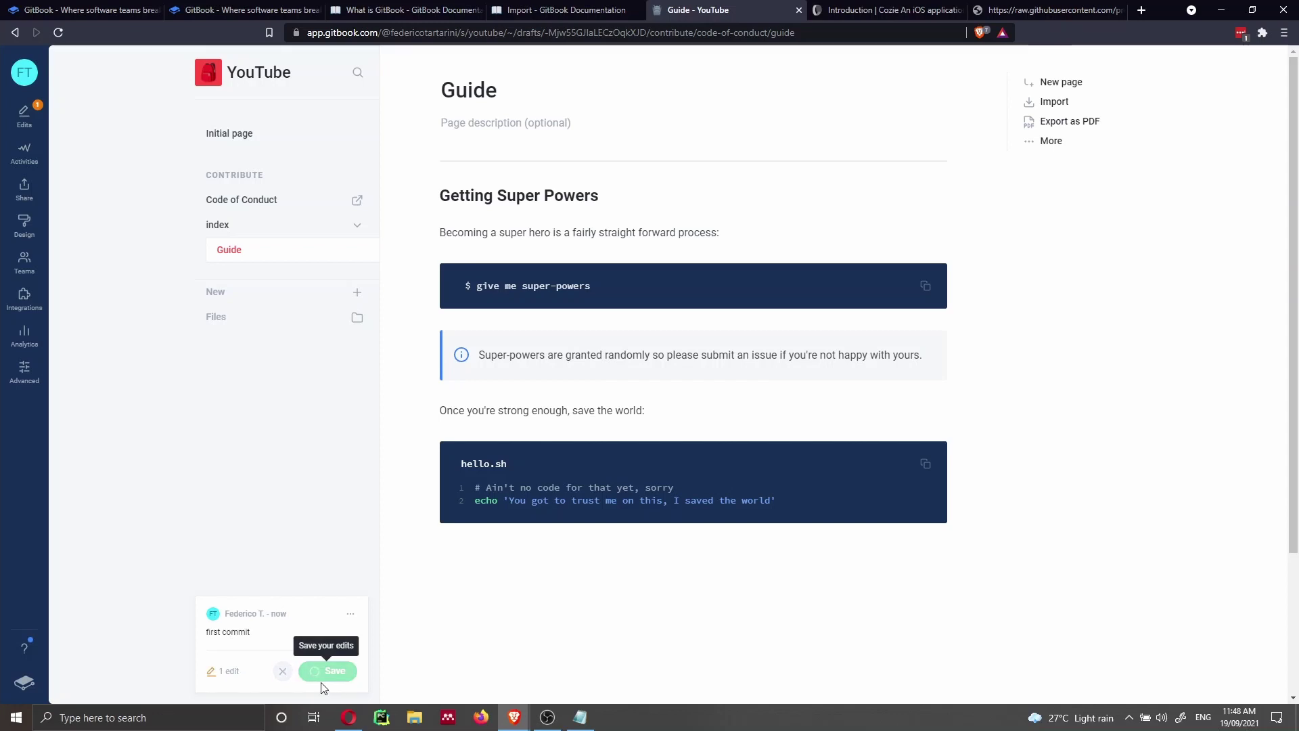
- Merge the "first commit" draft and view the list of merged edits
{"action": "left_click", "coordinate": [37, 119]}
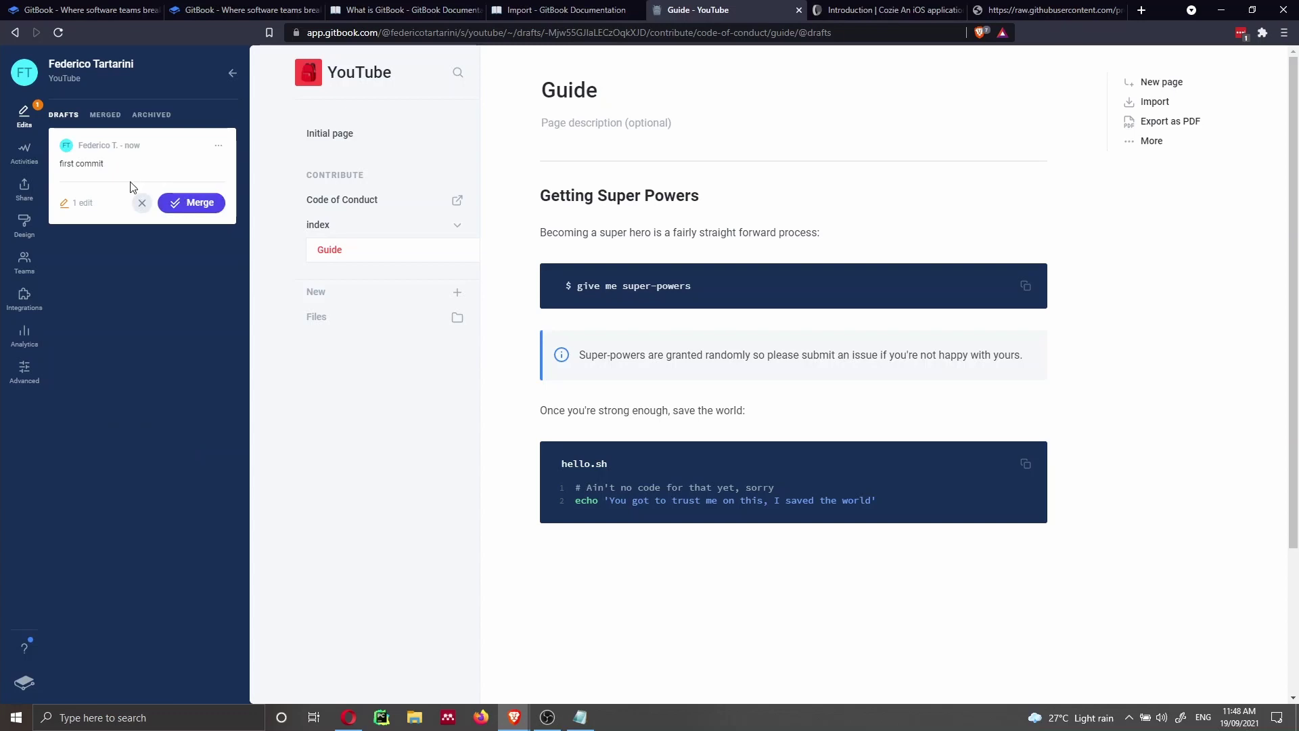
{"action": "left_click", "coordinate": [188, 203]}
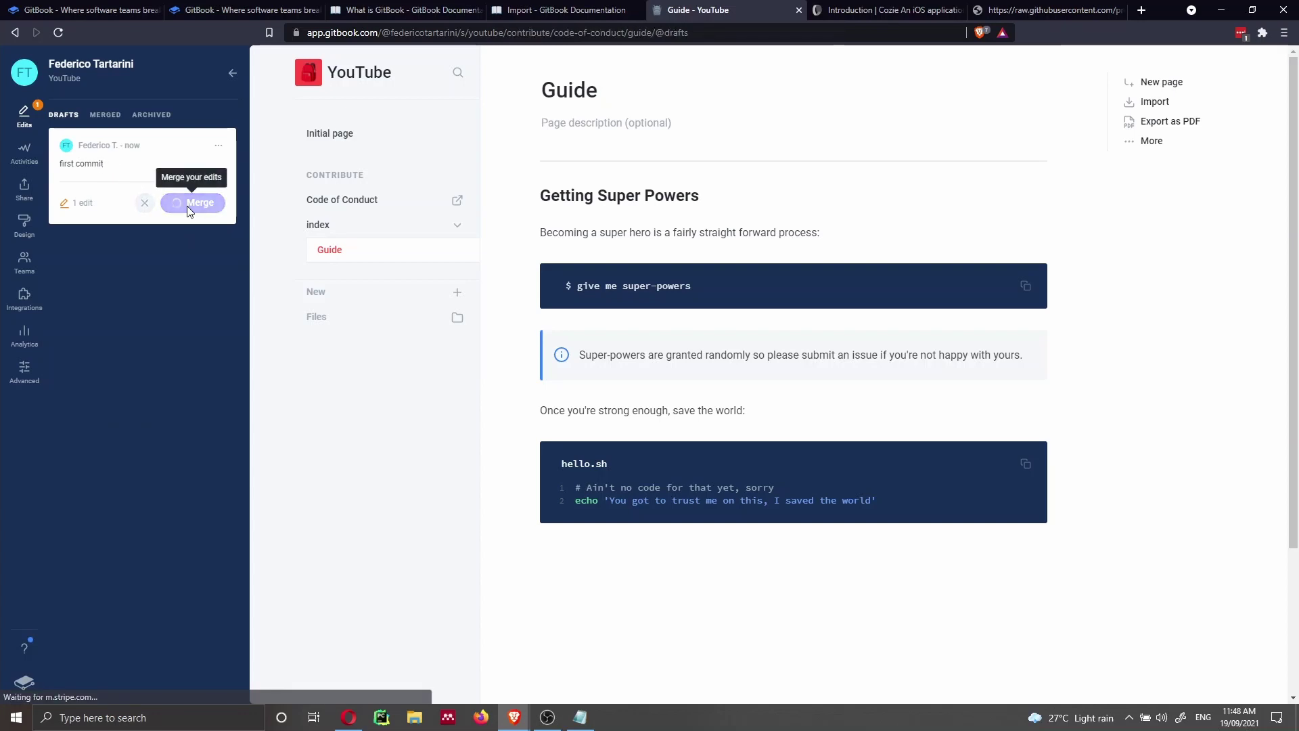
{"action": "left_click", "coordinate": [108, 119]}
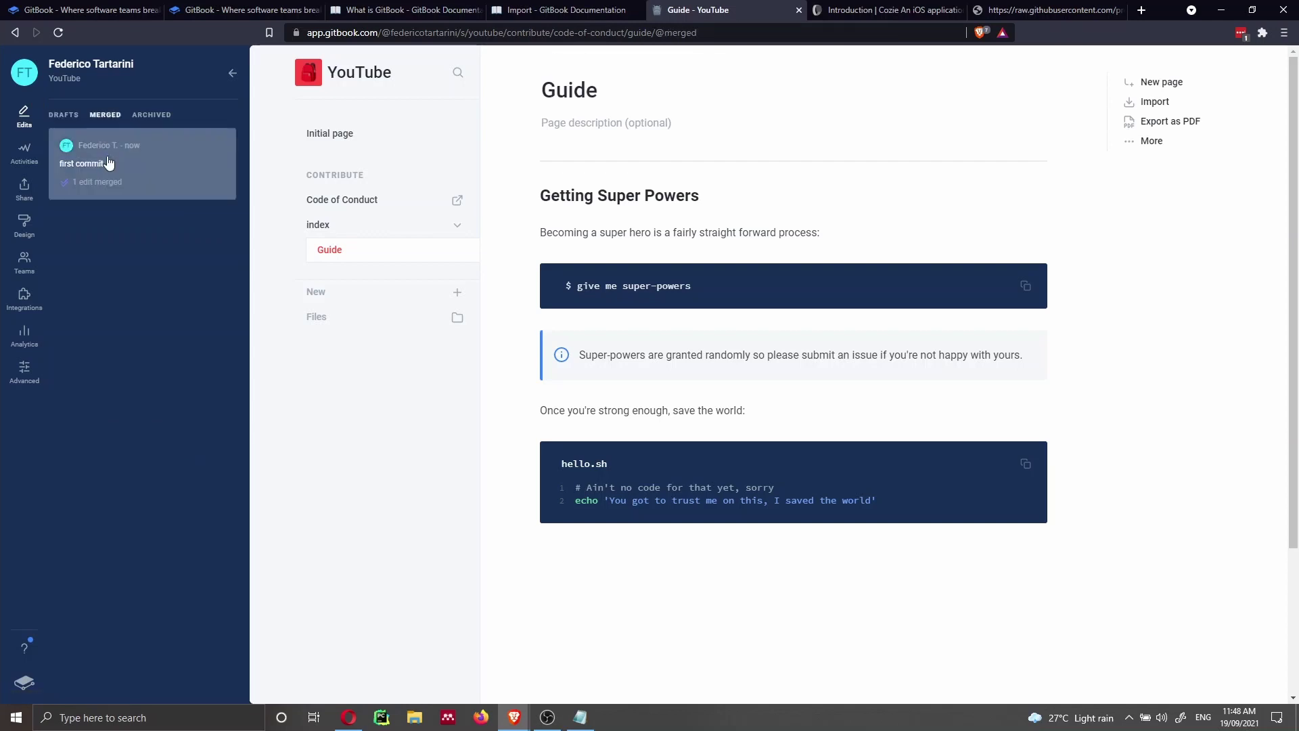
- Change the Guide page's title to Guides and check the merged edits
{"action": "left_click", "coordinate": [54, 117]}
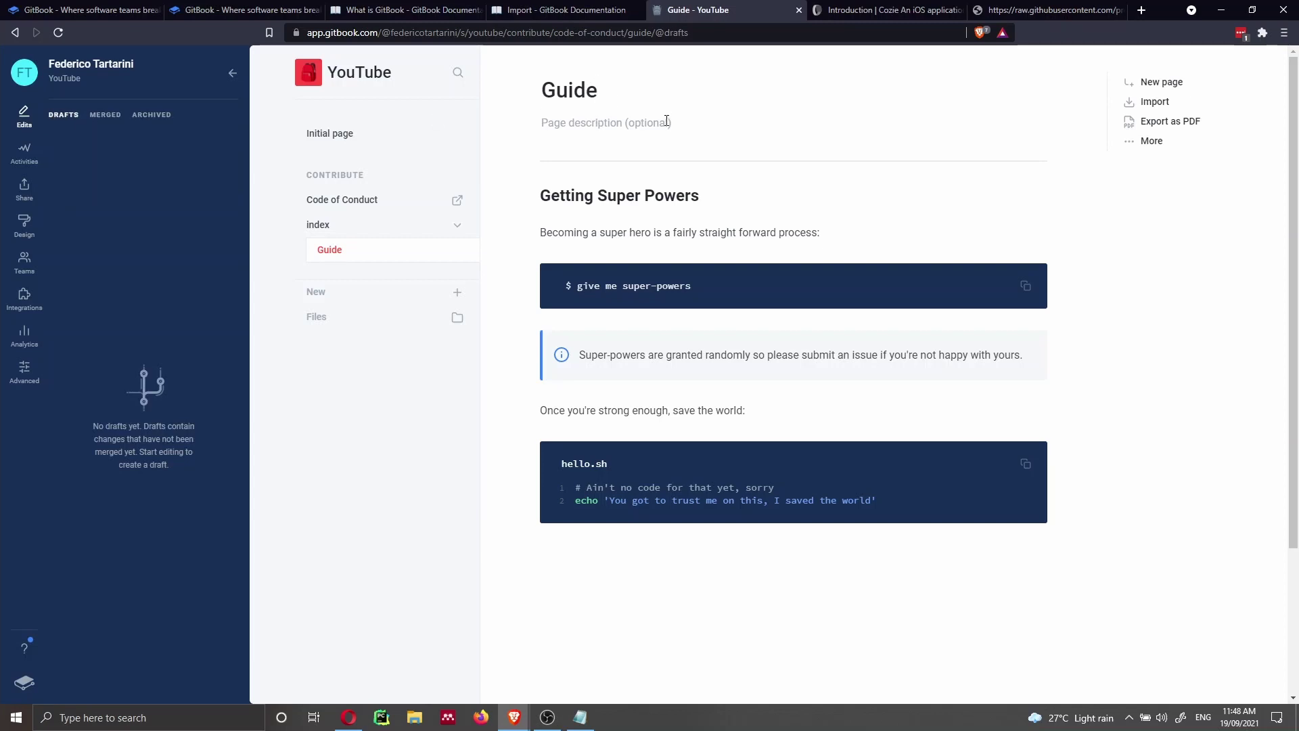
{"action": "type", "text": "s"}
{"action": "left_click", "coordinate": [113, 114]}
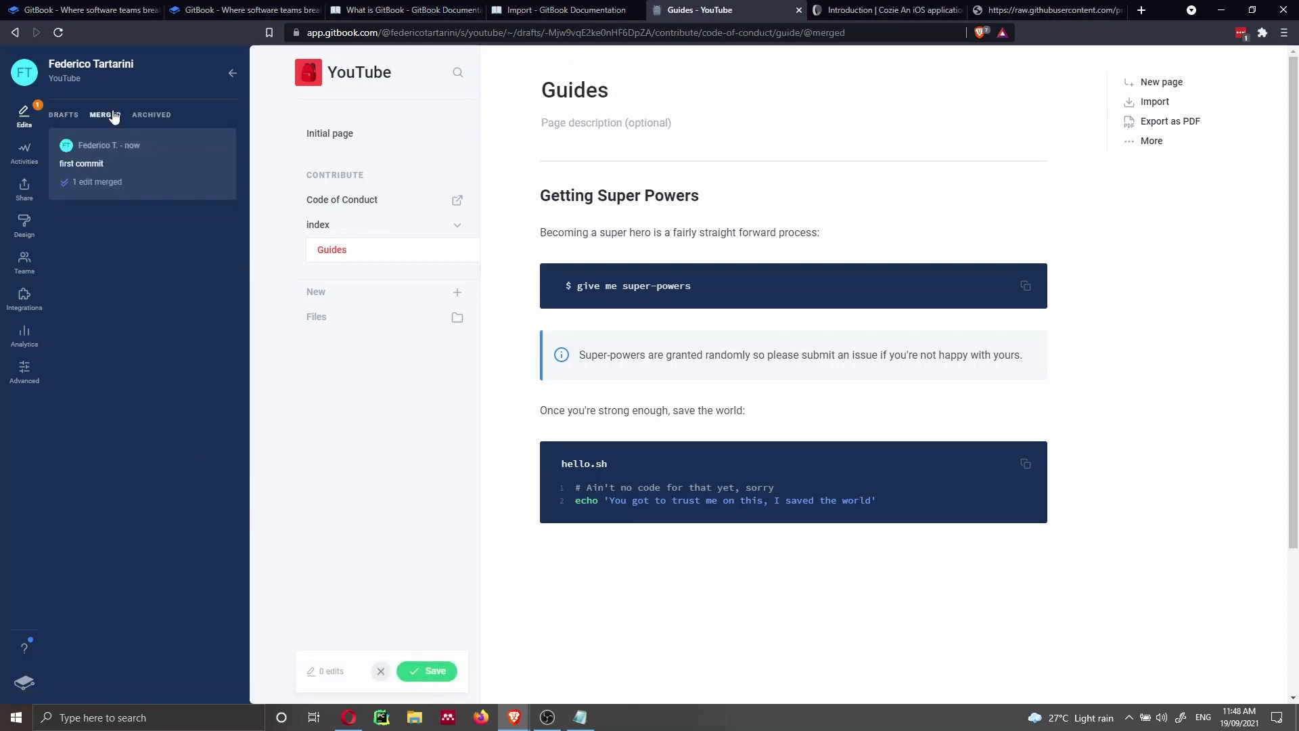
- Save the new draft with the description "Change title to guides", merge it and view the merge history
{"action": "left_click", "coordinate": [60, 119]}
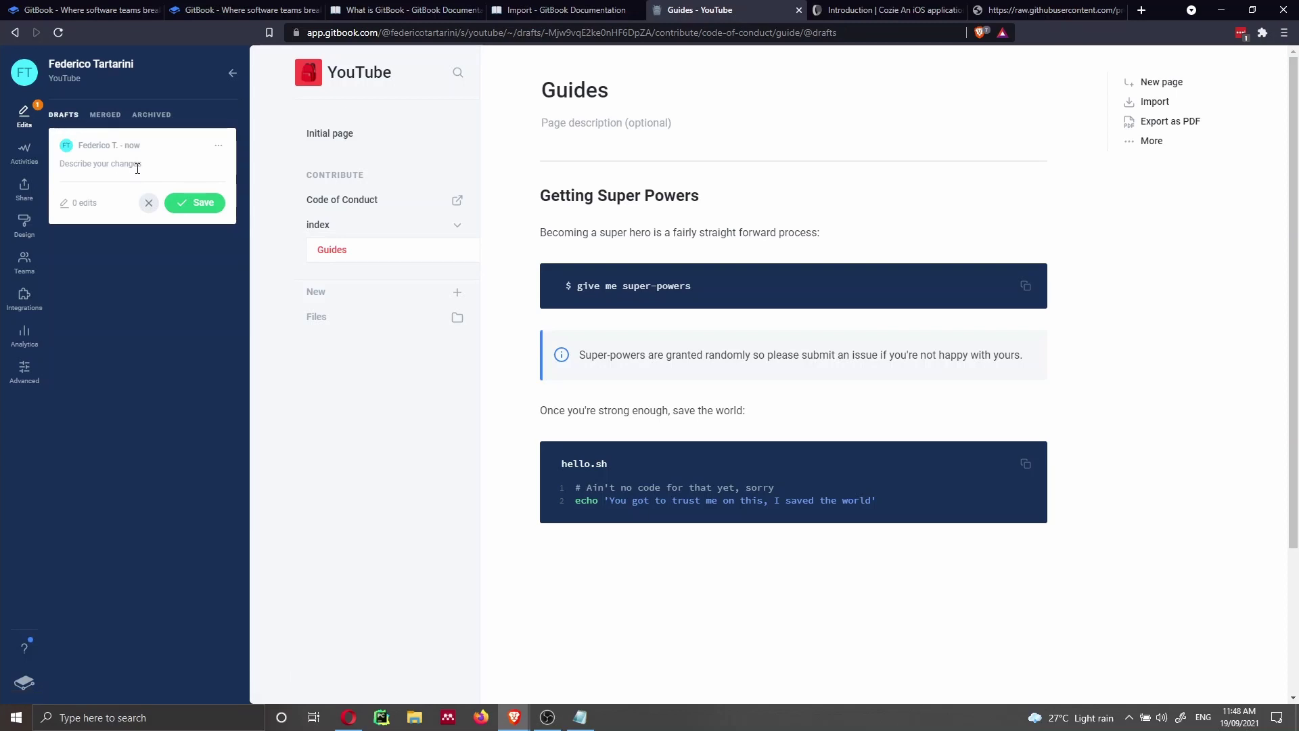
{"action": "type", "text": "Change title to guides"}
{"action": "left_click", "coordinate": [197, 203]}
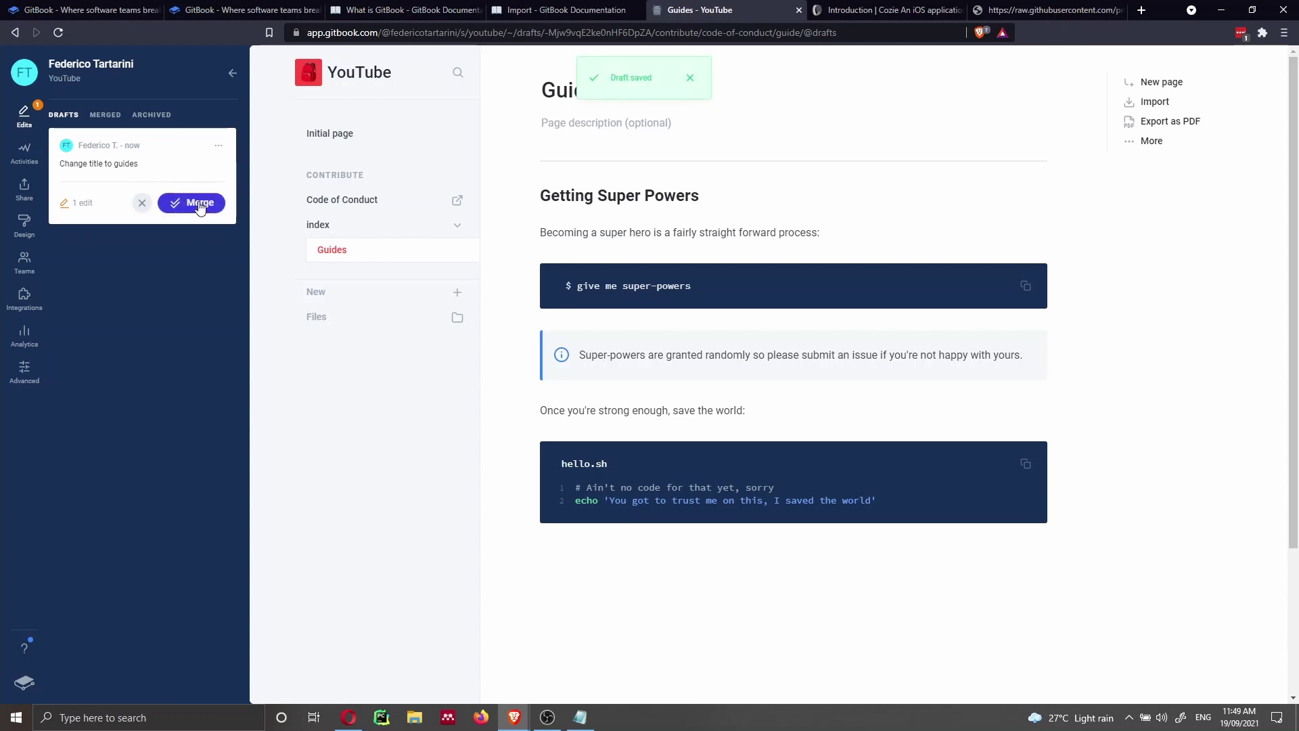
{"action": "left_click", "coordinate": [199, 204]}
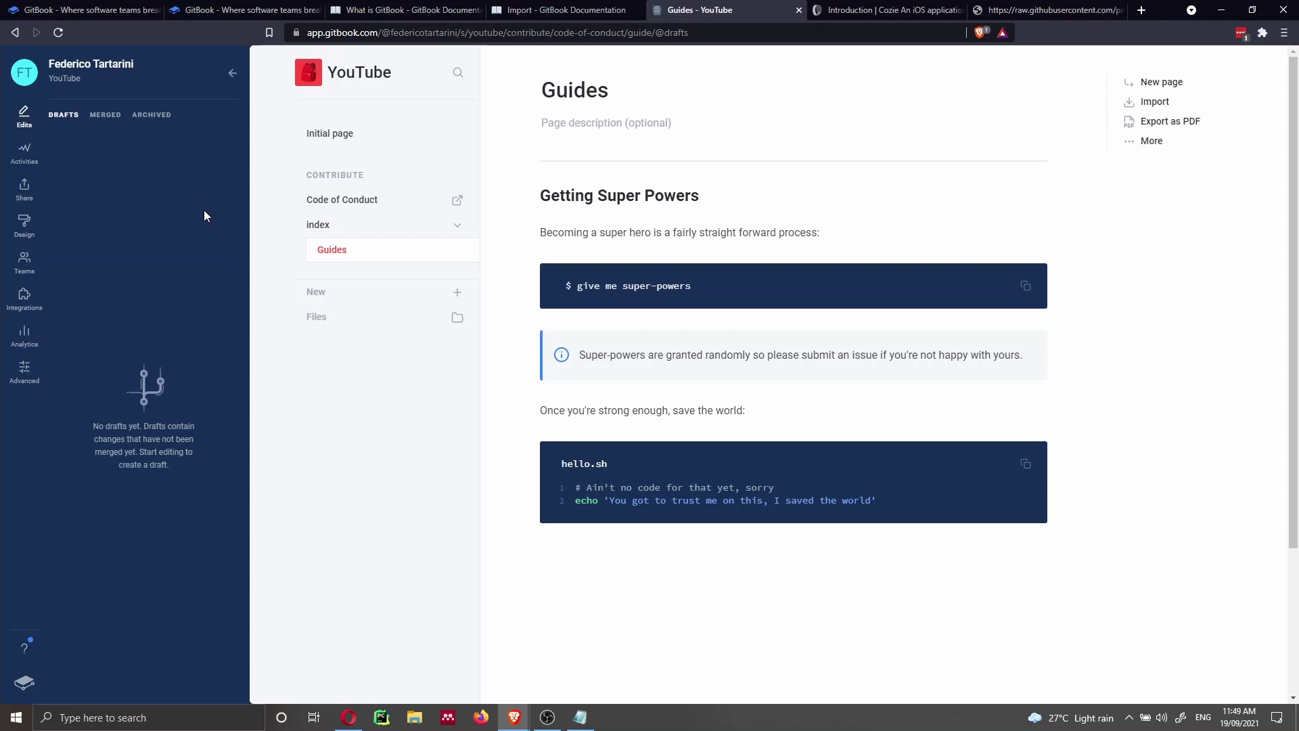
{"action": "left_click", "coordinate": [108, 115]}
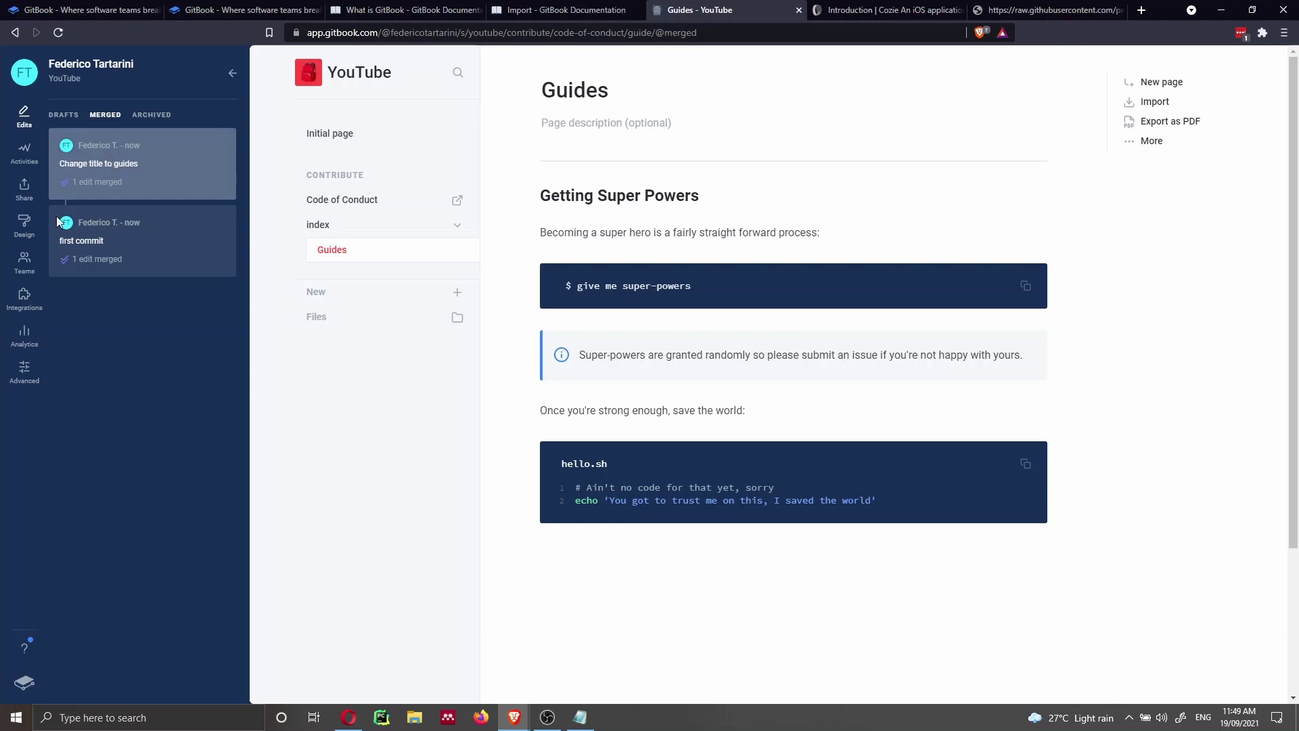
- Open the space's public website from its shareable link and look through the Initial page
{"action": "left_click", "coordinate": [21, 194]}
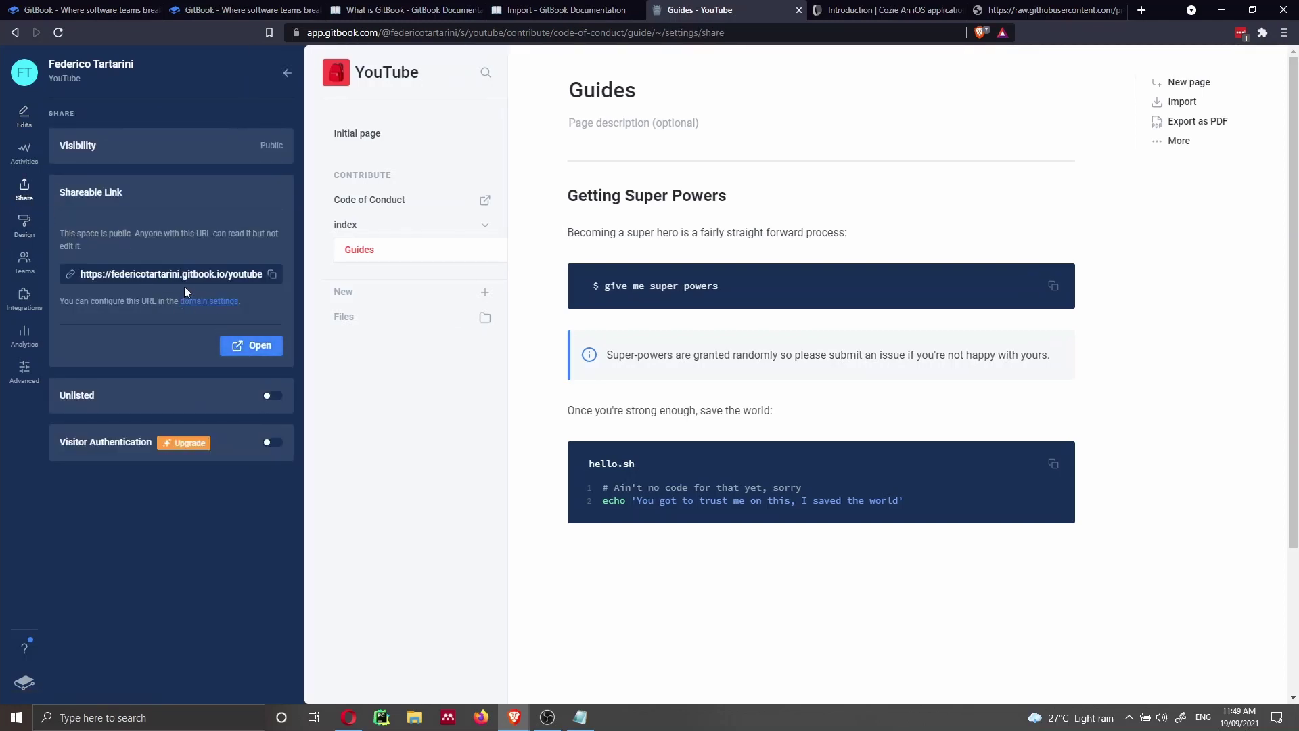
{"action": "left_click", "coordinate": [241, 345]}
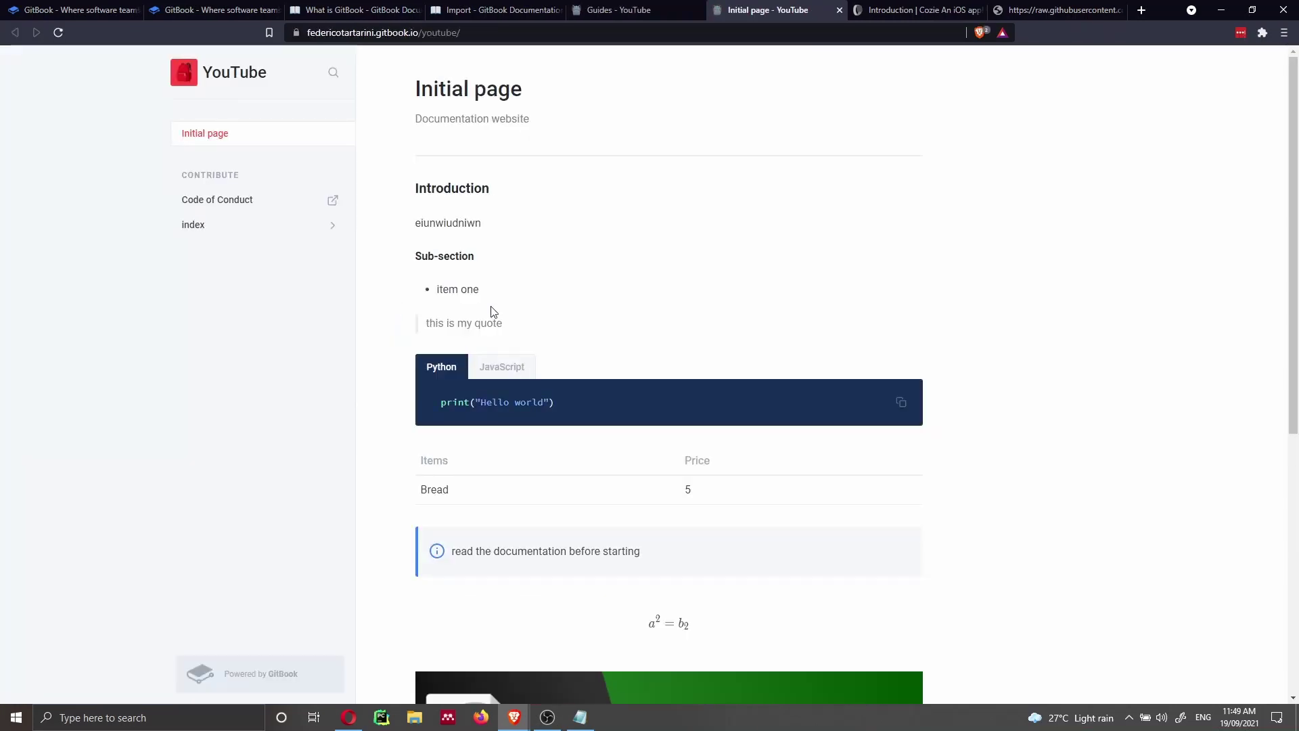
{"action": "scroll", "coordinate": [493, 311], "scroll_direction": "down", "scroll_amount": 6}
{"action": "scroll", "coordinate": [433, 276], "scroll_direction": "up", "scroll_amount": 6}
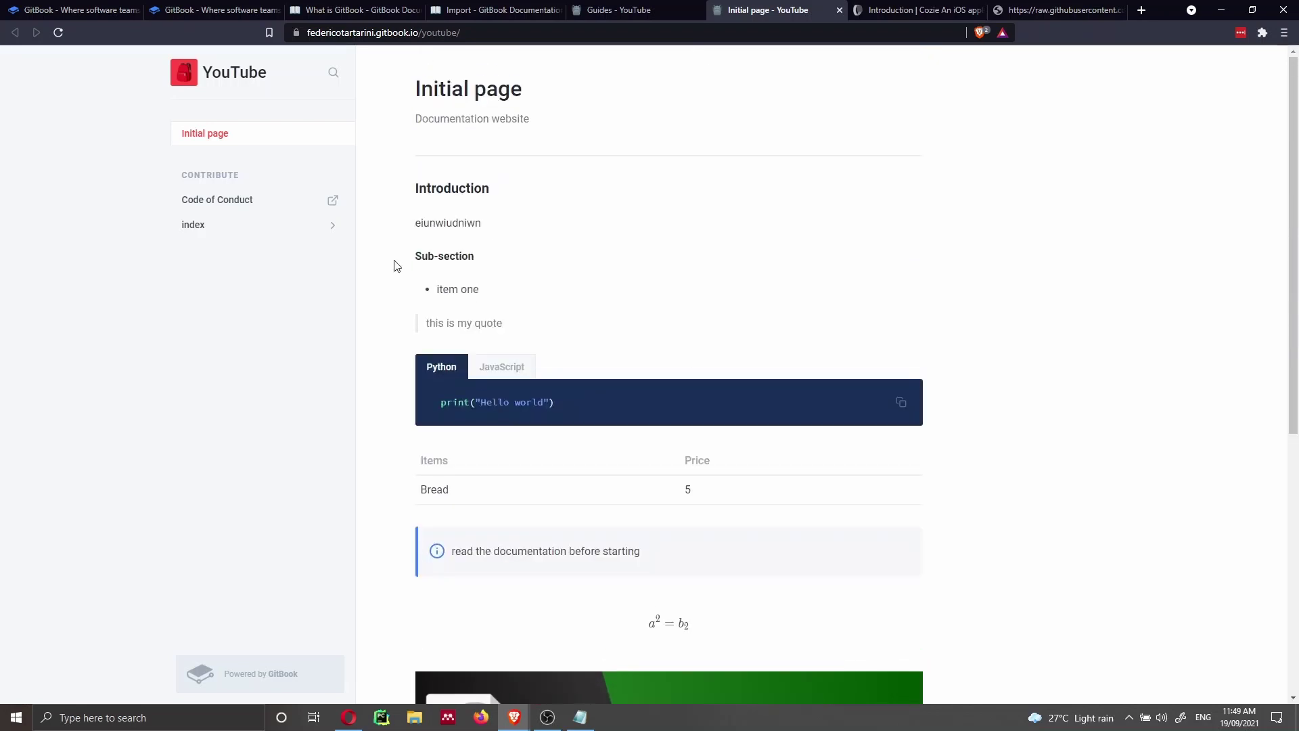
- Test the Code of Conduct external link on the public site and open the Guides page under index
{"action": "left_click", "coordinate": [269, 202]}
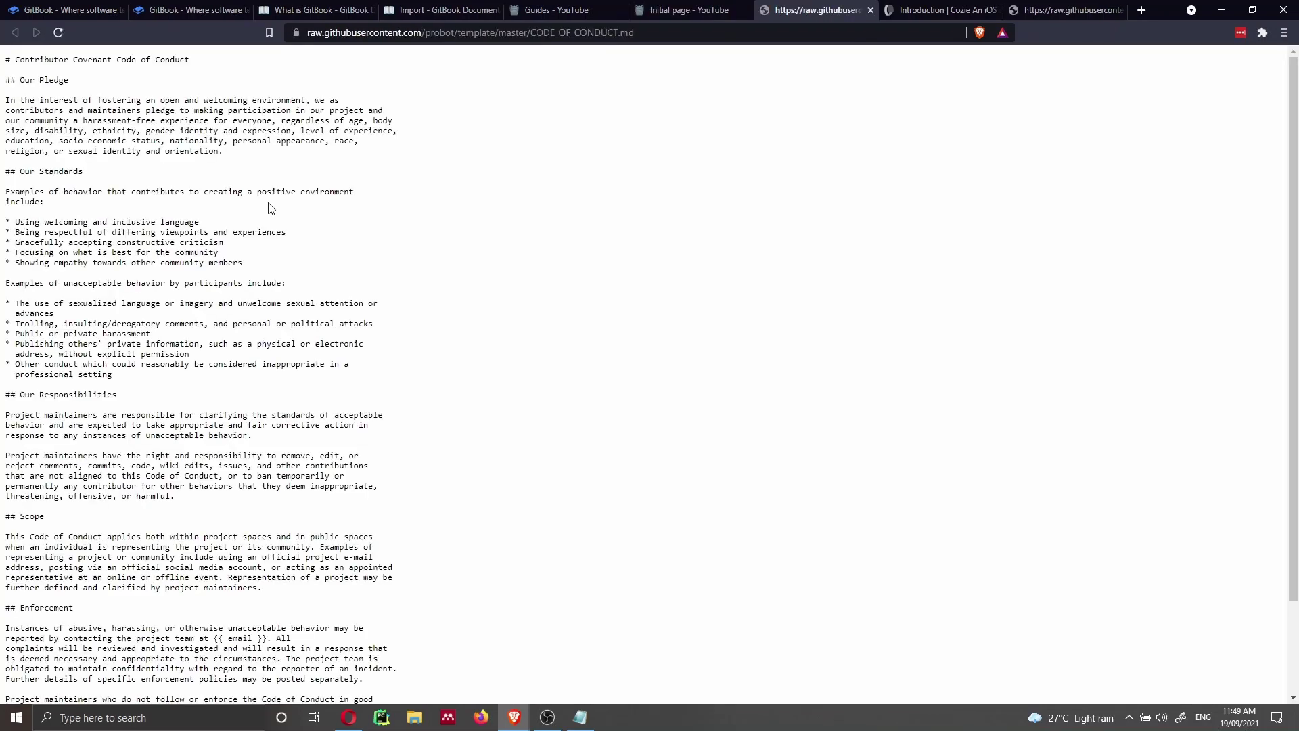
{"action": "left_click", "coordinate": [656, 13]}
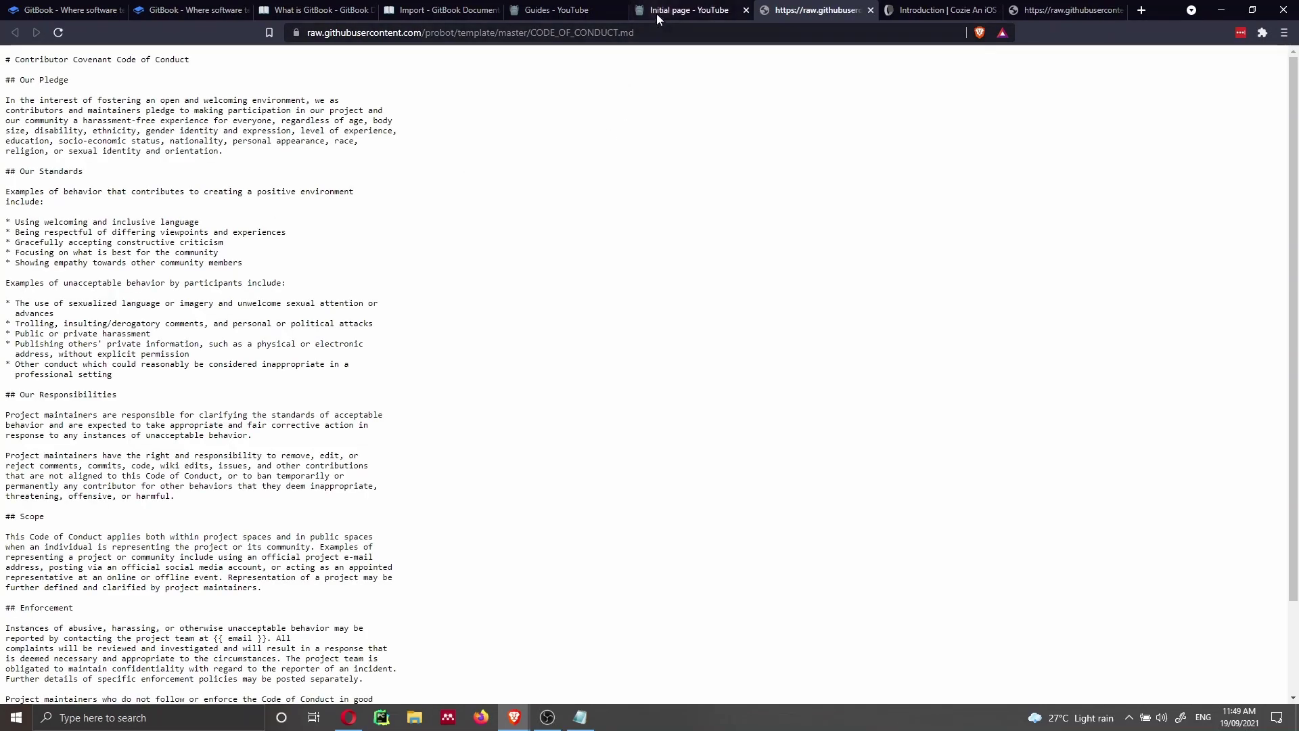
{"action": "left_click", "coordinate": [248, 237]}
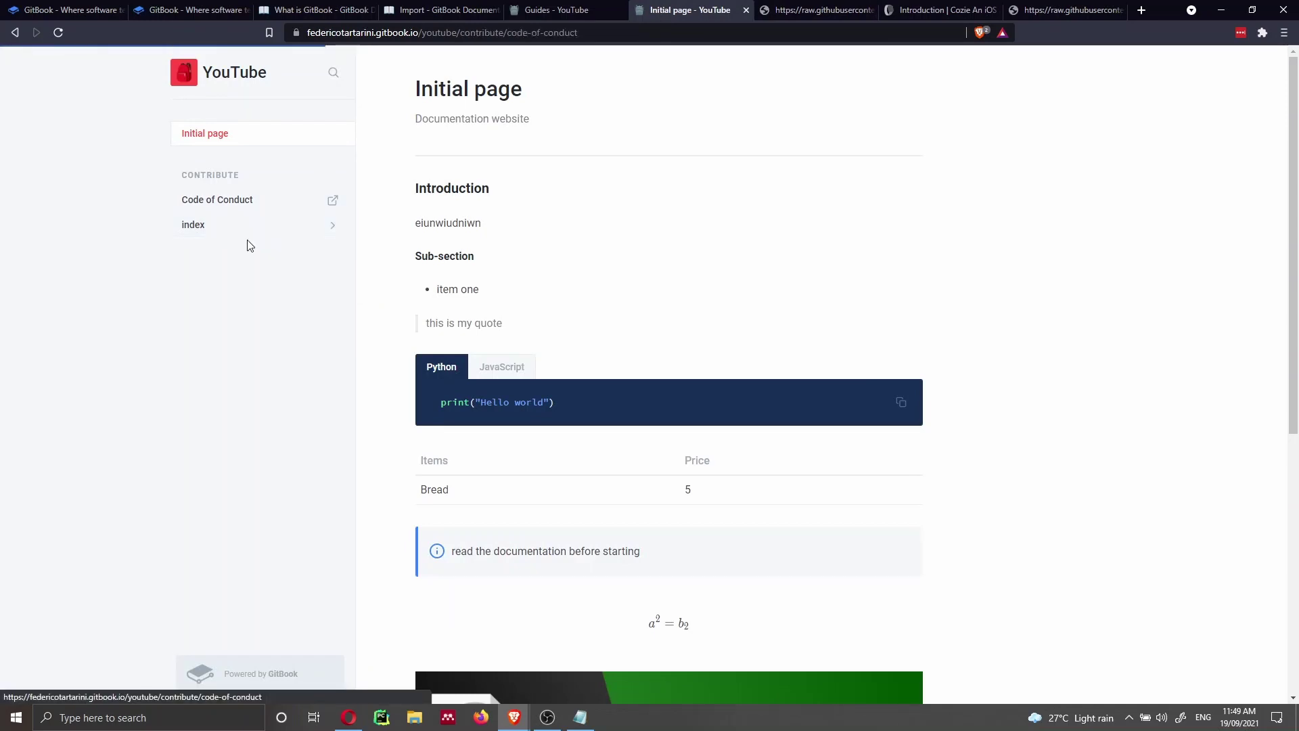
{"action": "left_click", "coordinate": [243, 252]}
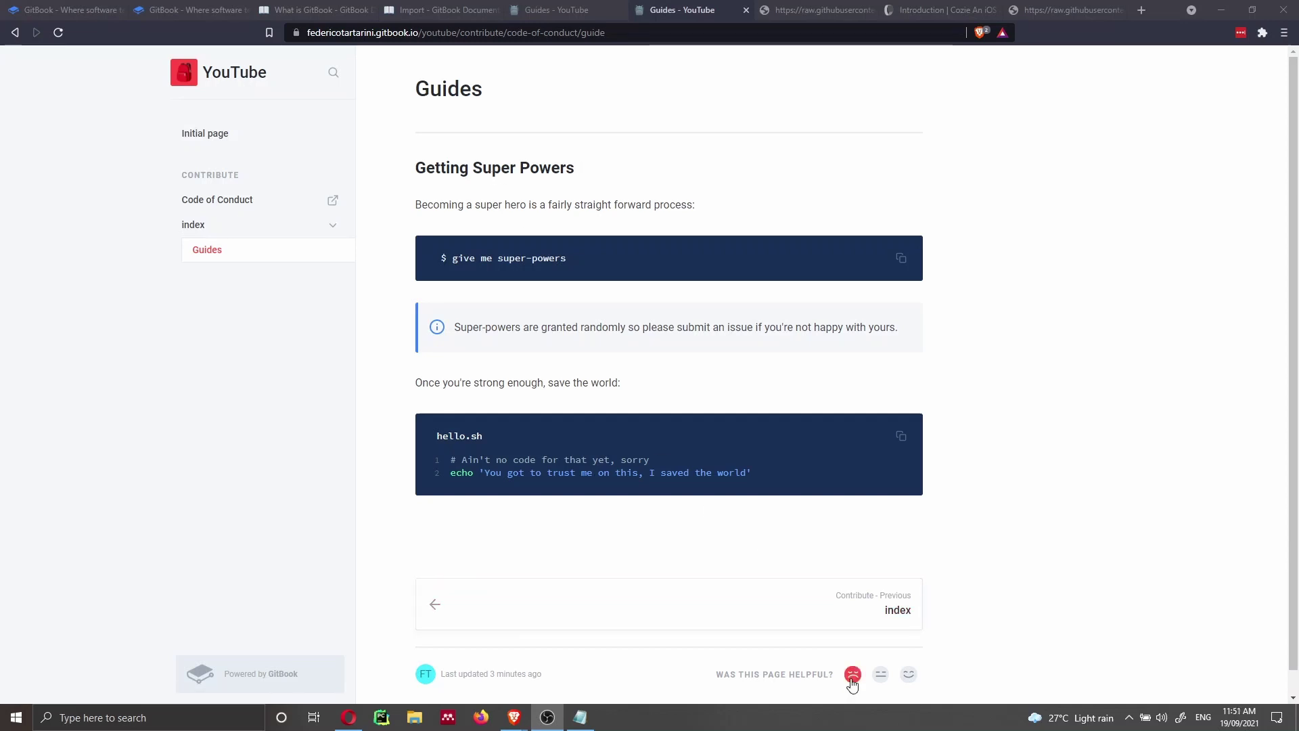
- Rate the public Guides page as helpful and inspect its rating breakdown in the space's analytics
{"action": "left_click", "coordinate": [908, 674]}
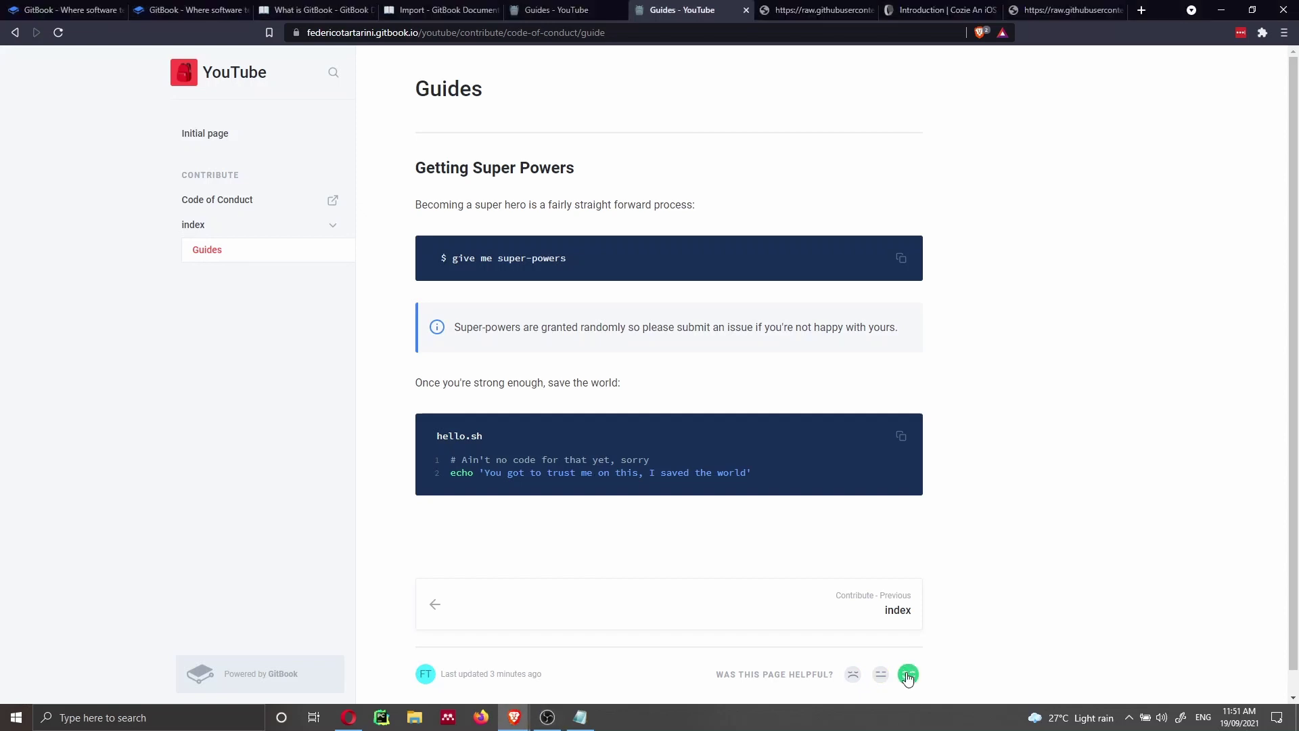
{"action": "left_click", "coordinate": [583, 12]}
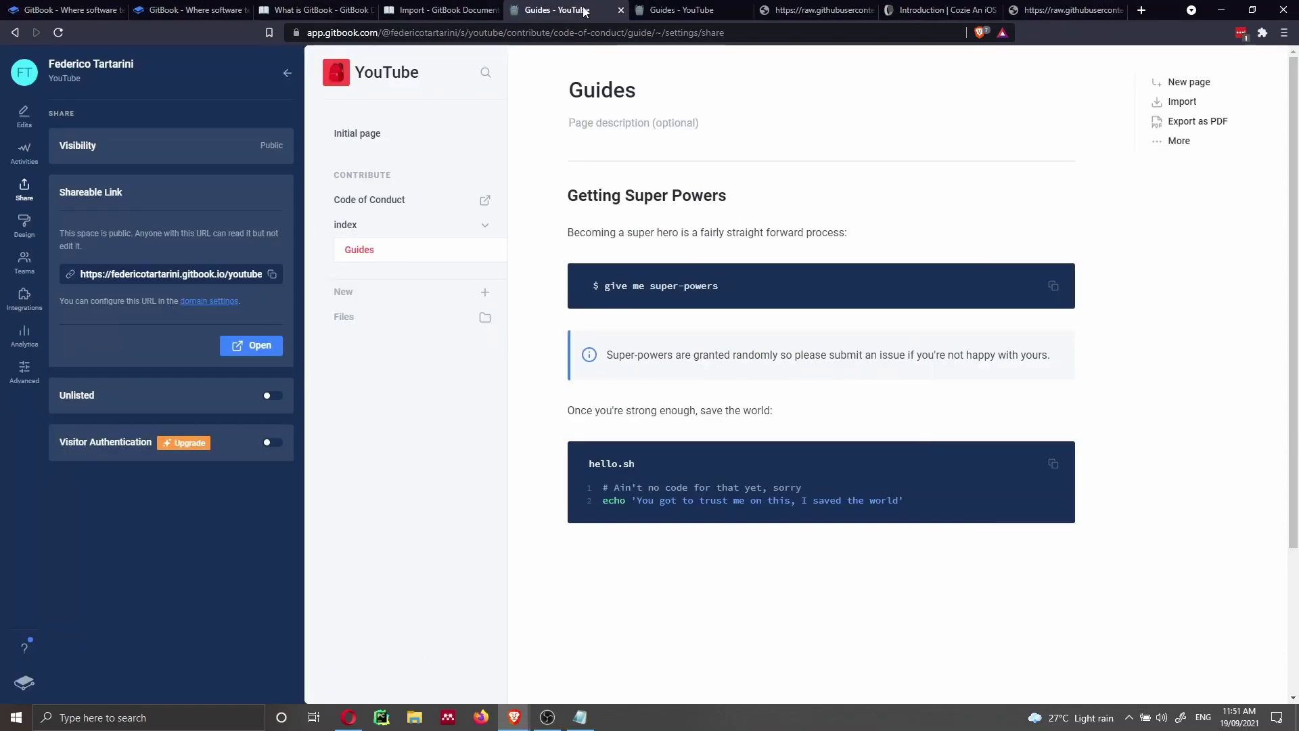
{"action": "left_click", "coordinate": [30, 335]}
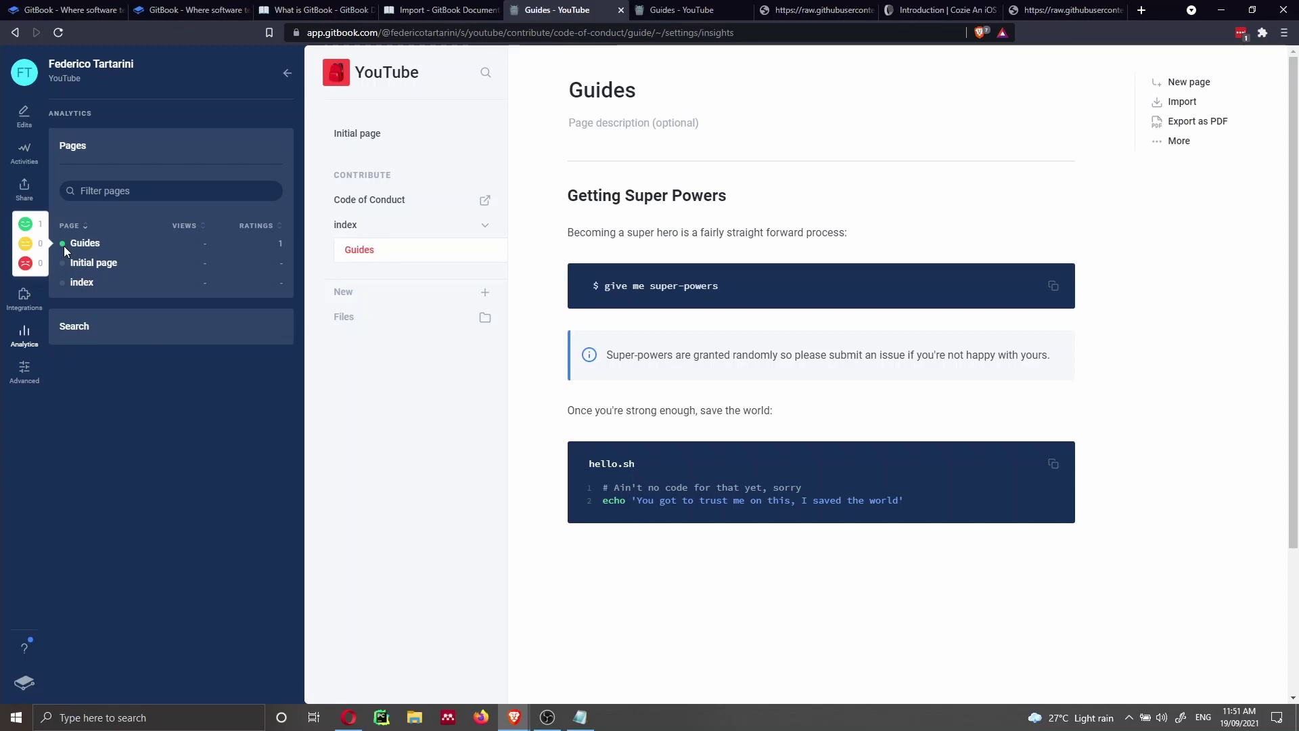
{"action": "mouse_move", "coordinate": [61, 245]}
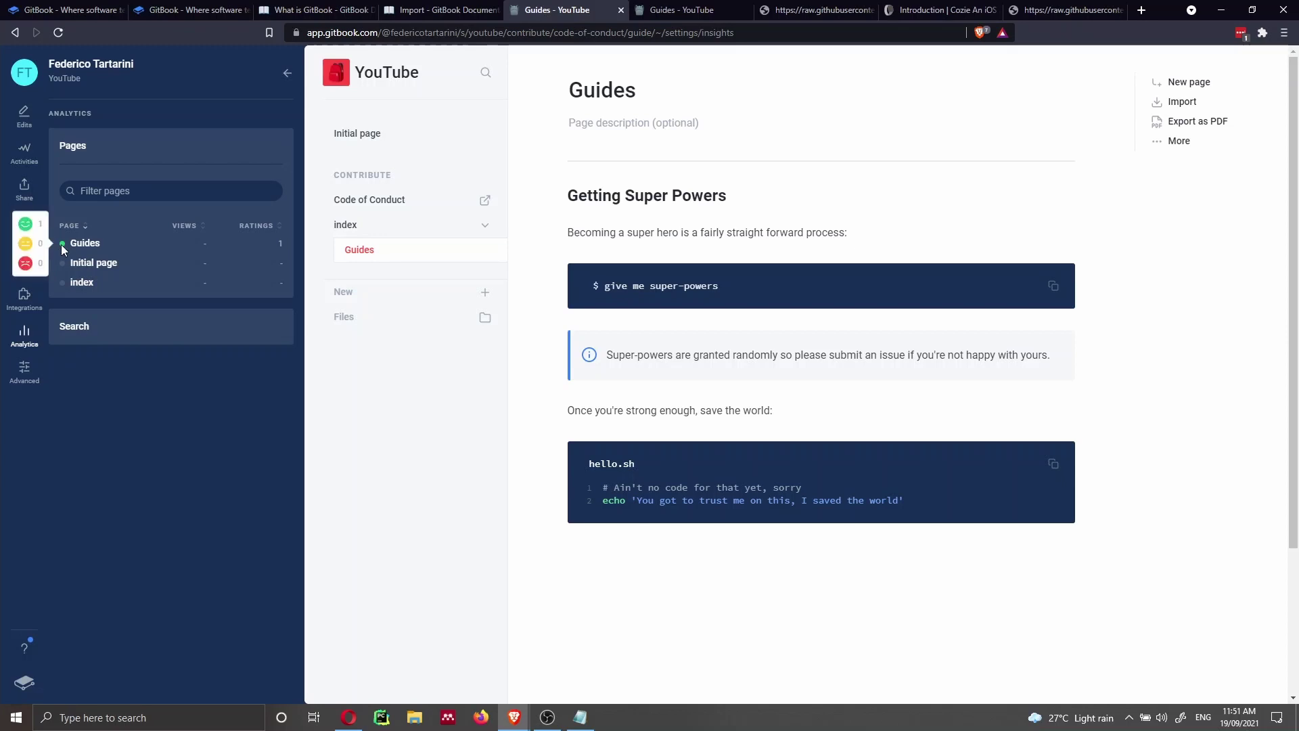